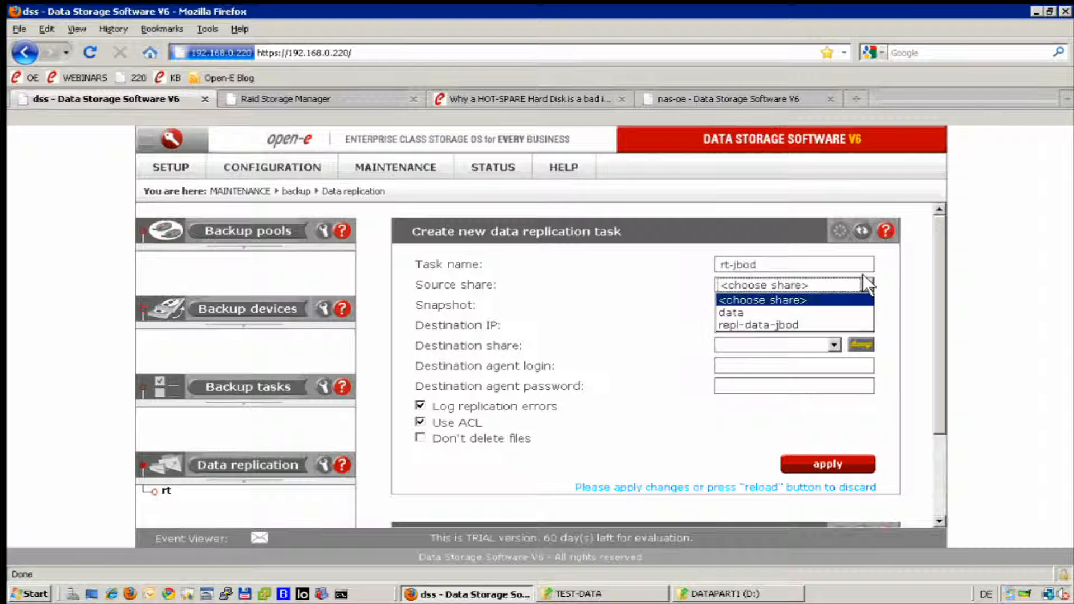
# Select data as the source share and snap00001 as the snapshot.
pyautogui.click(736, 313)
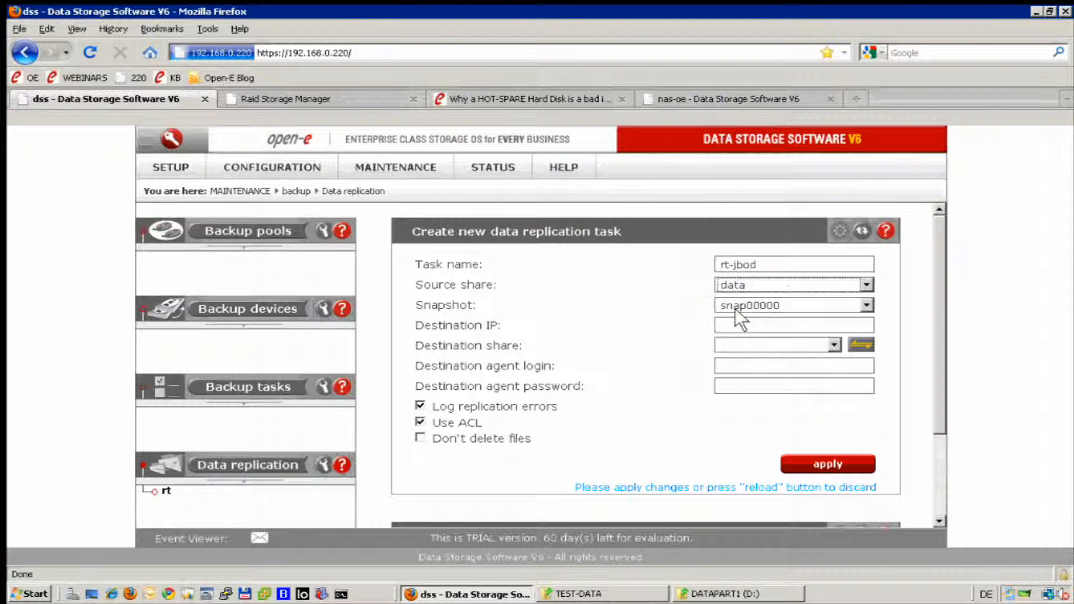
pyautogui.click(867, 306)
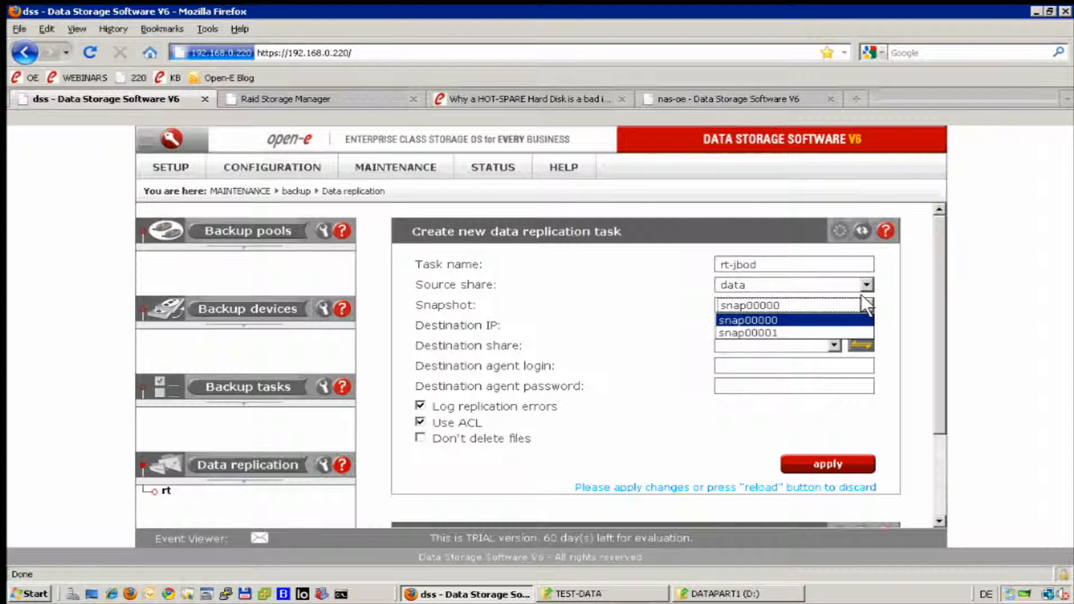
pyautogui.click(771, 333)
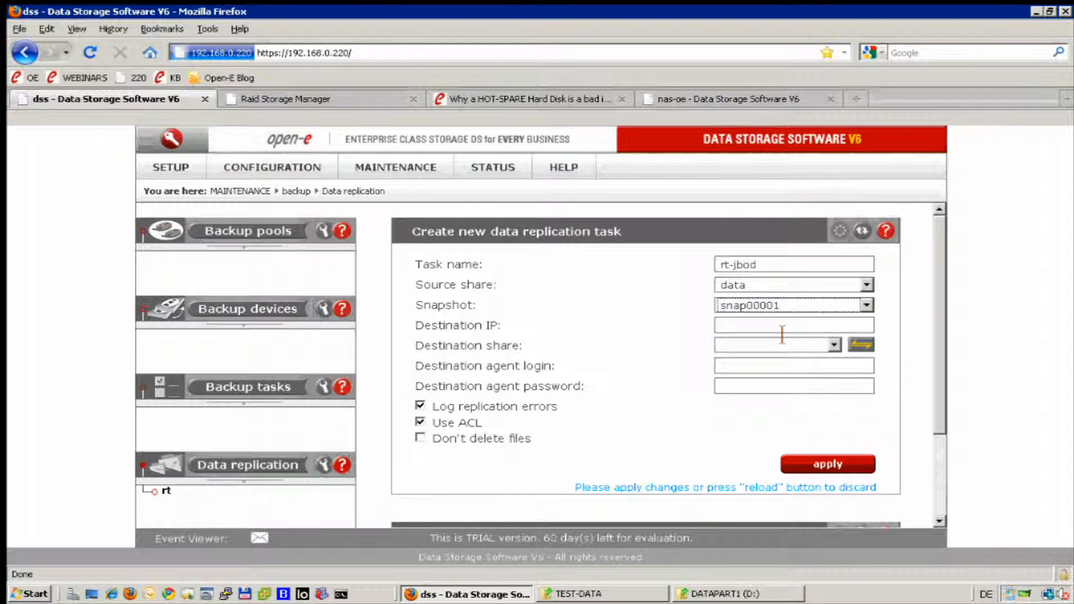
# Enter 192.168.0.220 as the destination IP from the earlier-address suggestions.
pyautogui.click(782, 334)
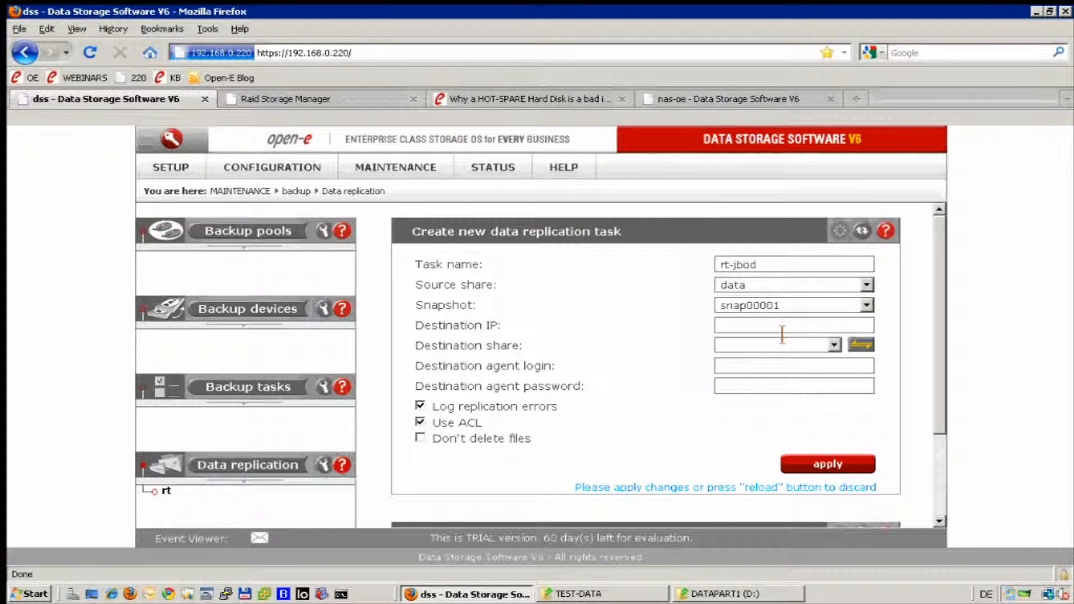
pyautogui.write('1')
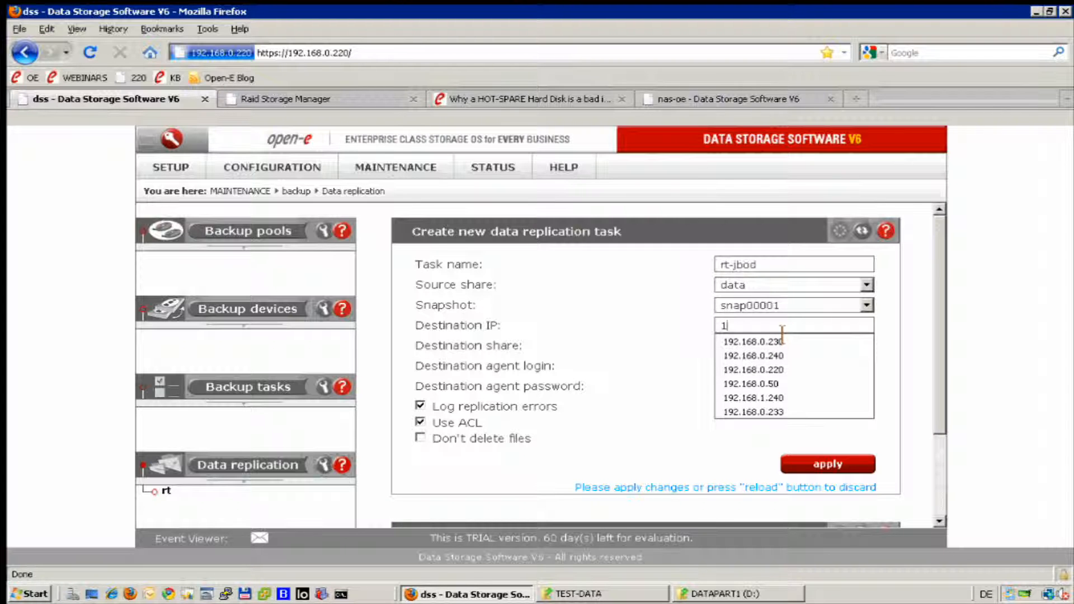
pyautogui.press('Down')
pyautogui.press('Down')
pyautogui.press('Down')
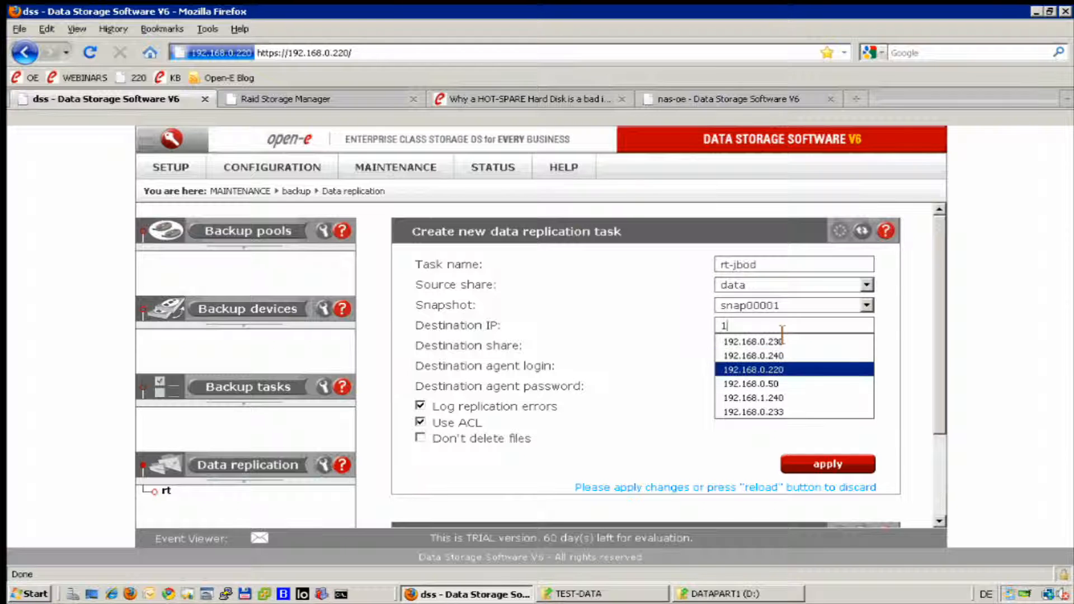
pyautogui.press('Return')
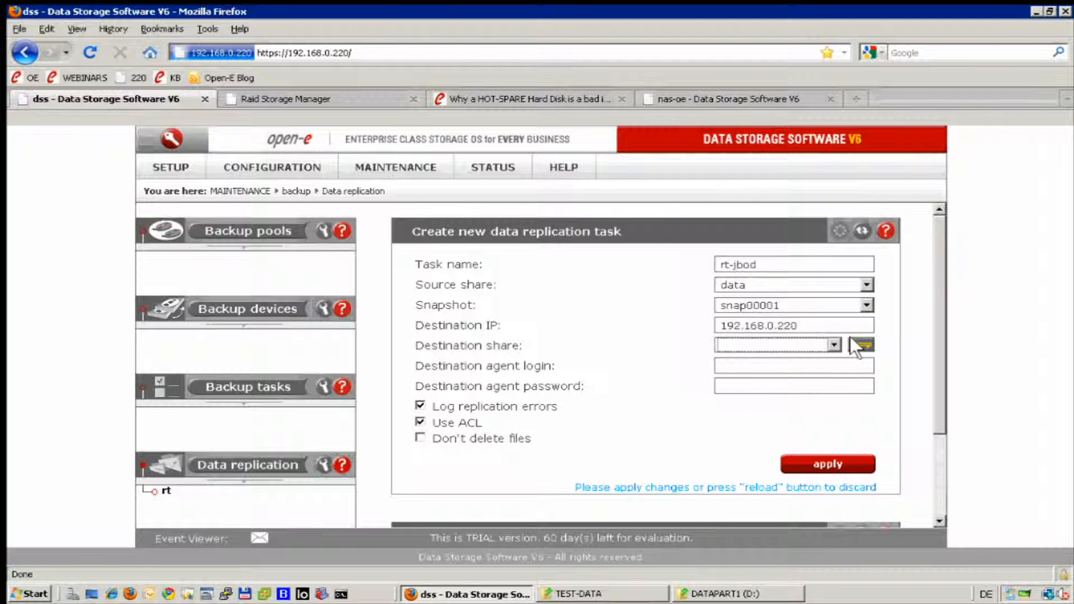
# Look up the destination server's shares and choose repl-data-jbod as the destination share.
pyautogui.click(861, 346)
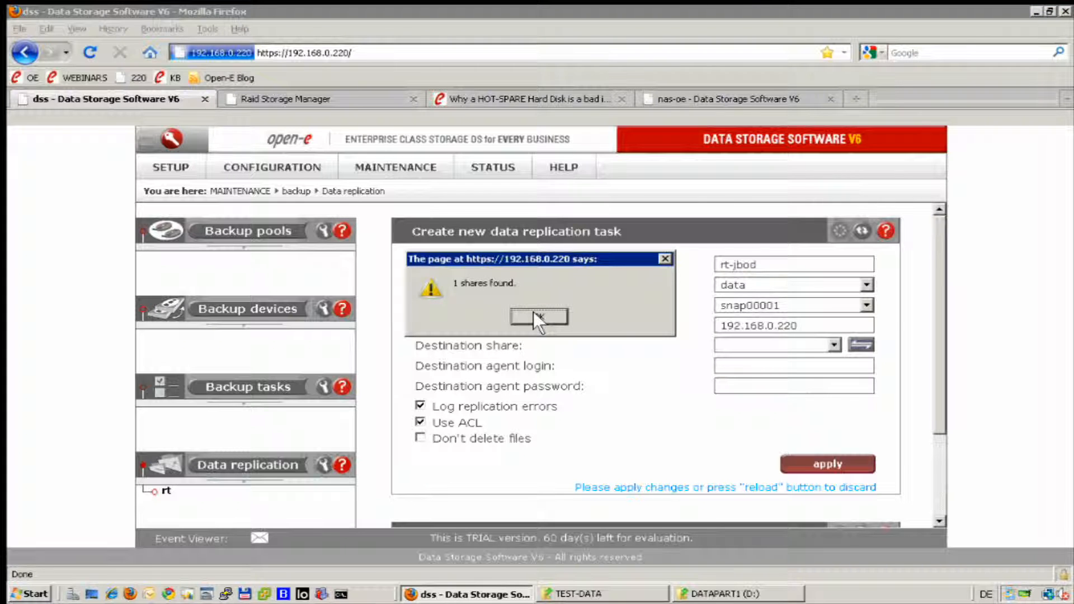
pyautogui.click(536, 317)
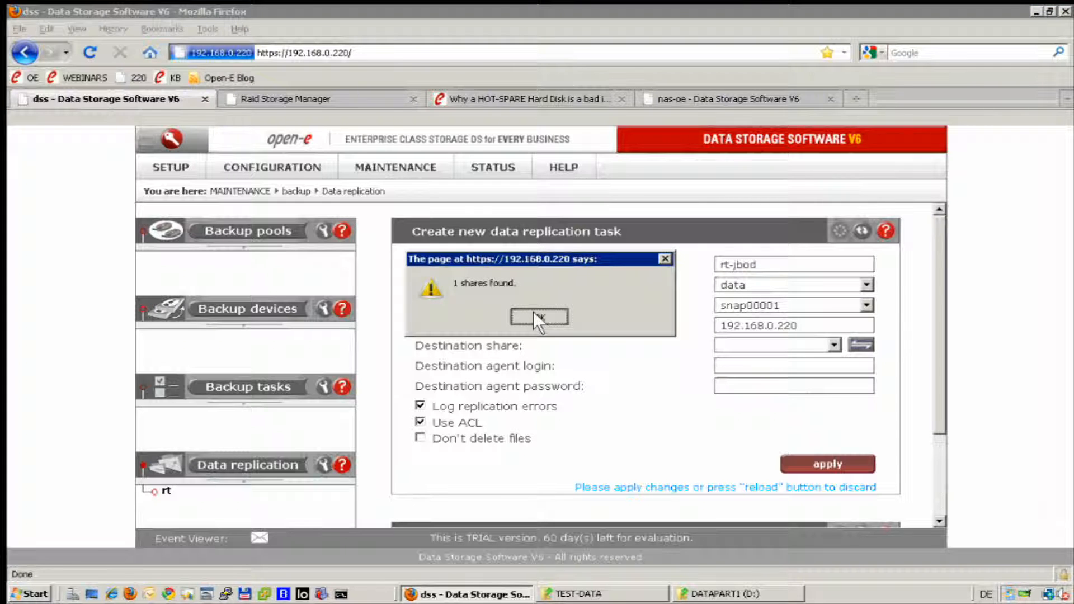
pyautogui.click(830, 343)
pyautogui.click(762, 370)
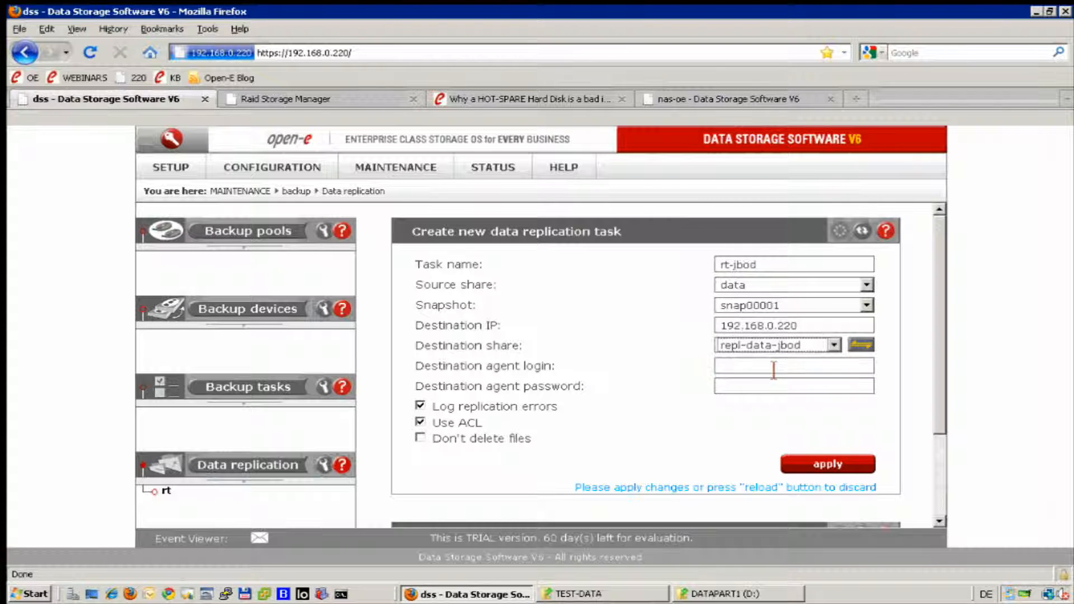
# Fill in the destination agent's login from the suggestion, then its password.
pyautogui.click(774, 370)
pyautogui.write('ad')
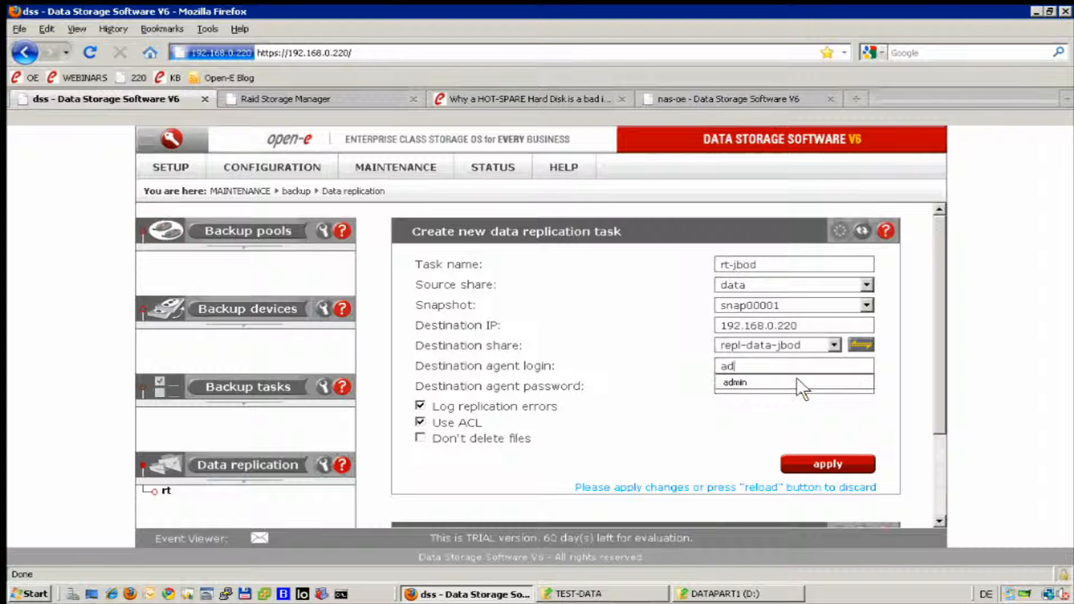
pyautogui.press('Down')
pyautogui.press('Tab')
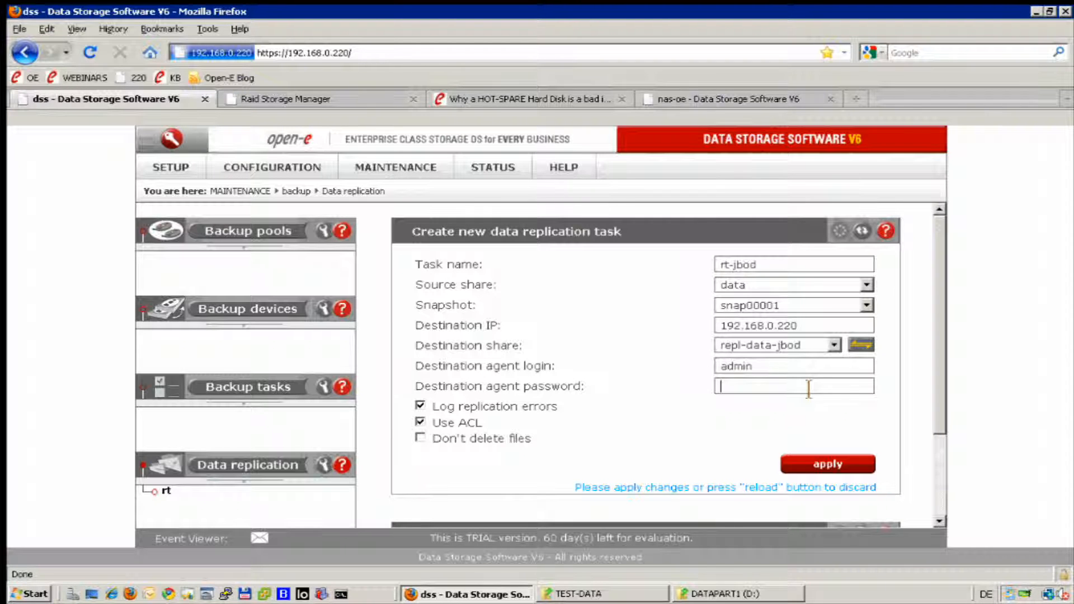
pyautogui.write('admin')
# Tick Don't delete files and apply, dismissing the invalid task name warning.
pyautogui.click(420, 438)
pyautogui.click(798, 464)
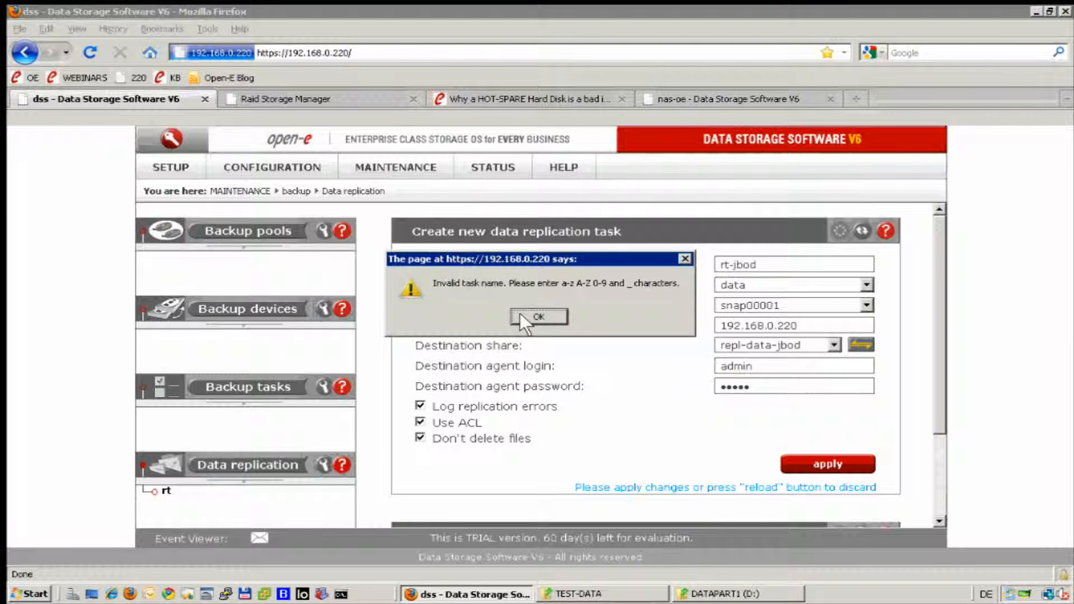
pyautogui.click(520, 313)
# Rename the task from rt-jbod to rtJBOD and apply to create it.
pyautogui.click(803, 270)
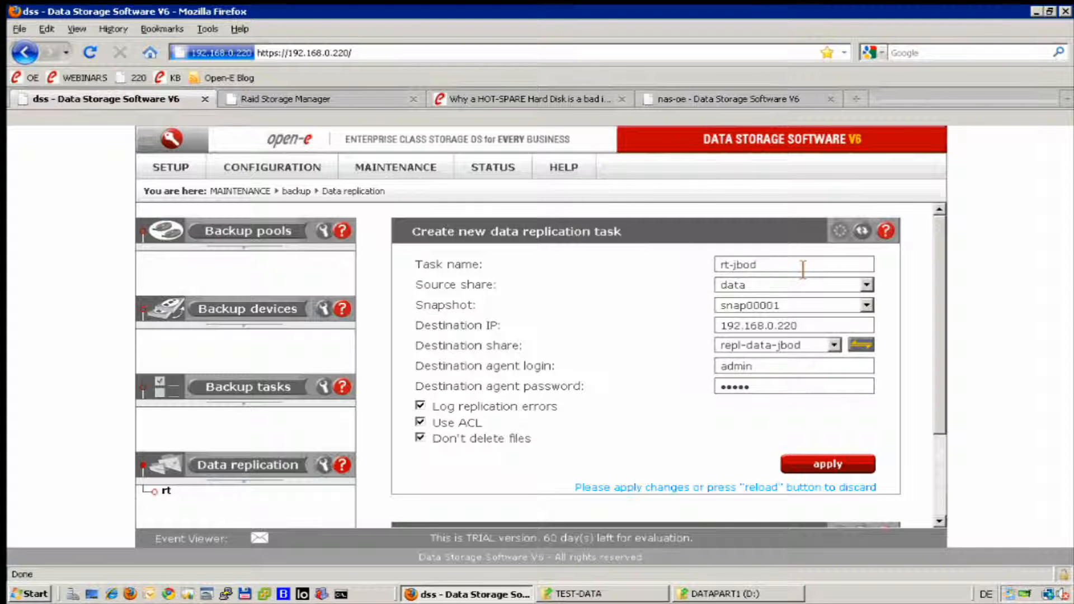
pyautogui.press('Left')
pyautogui.press('Left')
pyautogui.press('Left')
pyautogui.press('BackSpace')
pyautogui.press('BackSpace')
pyautogui.press('End')
pyautogui.press('BackSpace')
pyautogui.press('BackSpace')
pyautogui.press('BackSpace')
pyautogui.press('BackSpace')
pyautogui.write('JBOD')
pyautogui.click(815, 469)
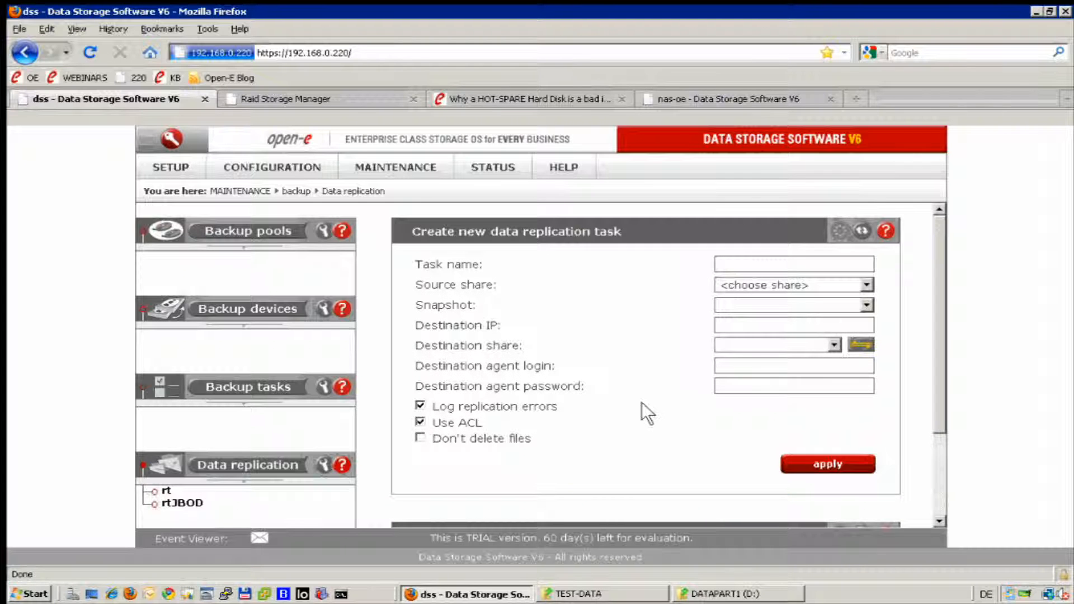
# Open the rtJBOD task and add an Interval 10 min. time period schedule.
pyautogui.scroll(-5, 609, 473)
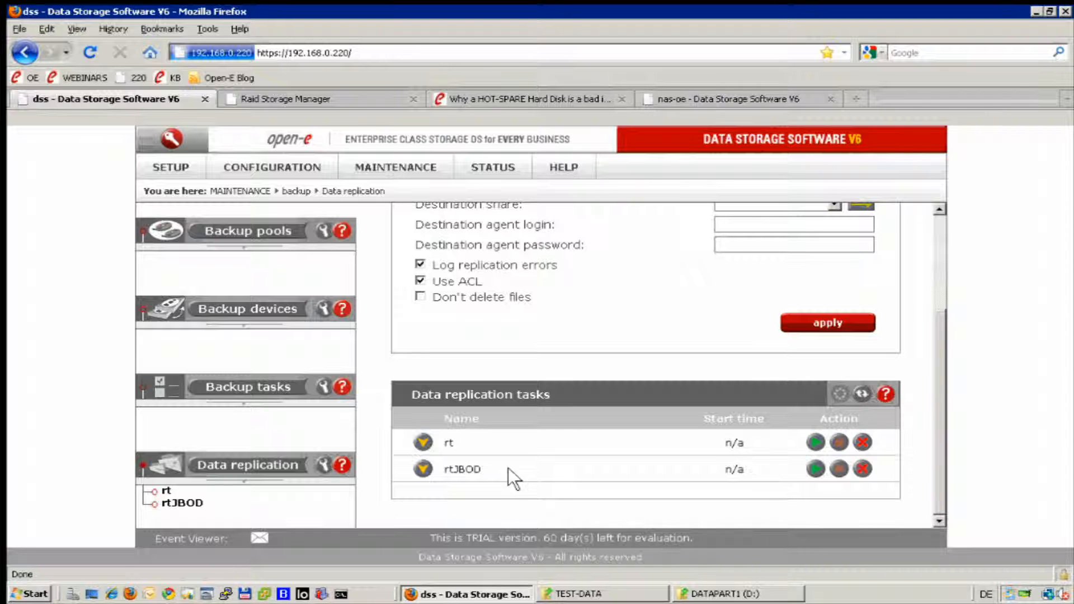
pyautogui.click(185, 504)
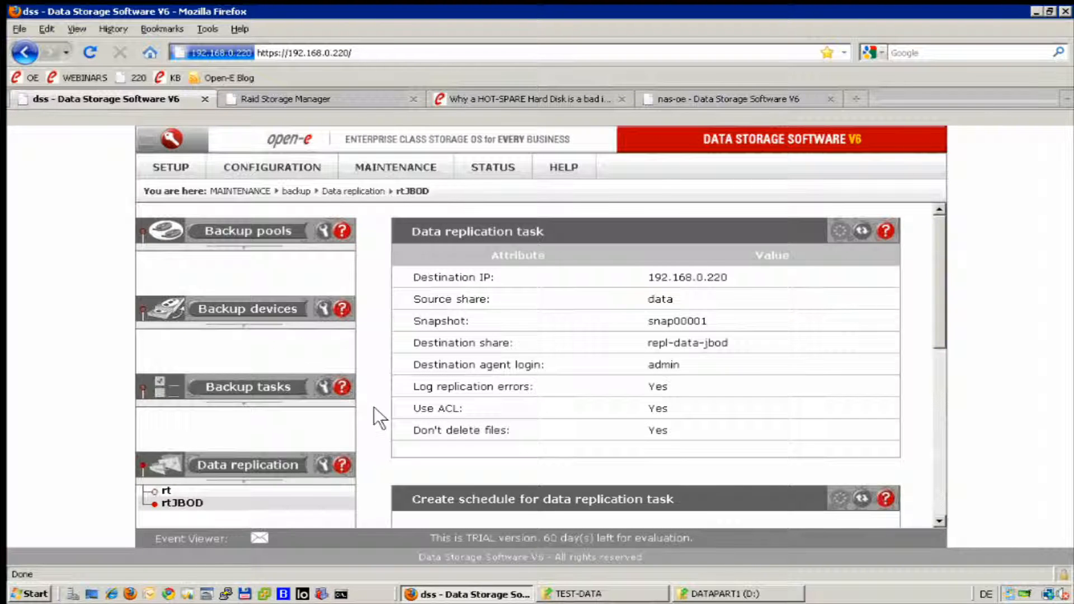
pyautogui.scroll(-5, 374, 408)
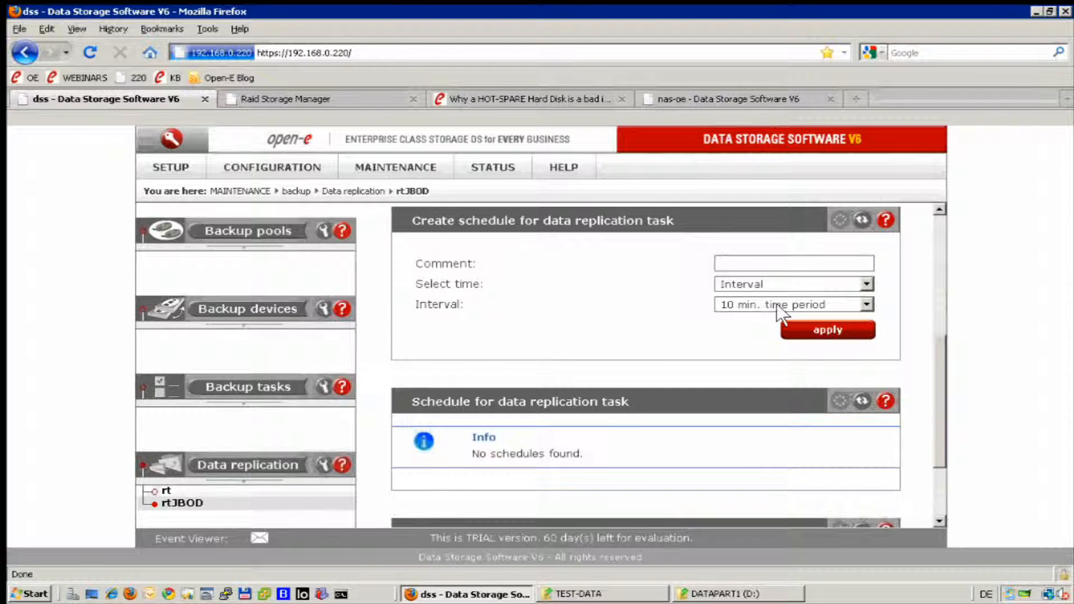
pyautogui.click(806, 331)
pyautogui.scroll(-2, 538, 420)
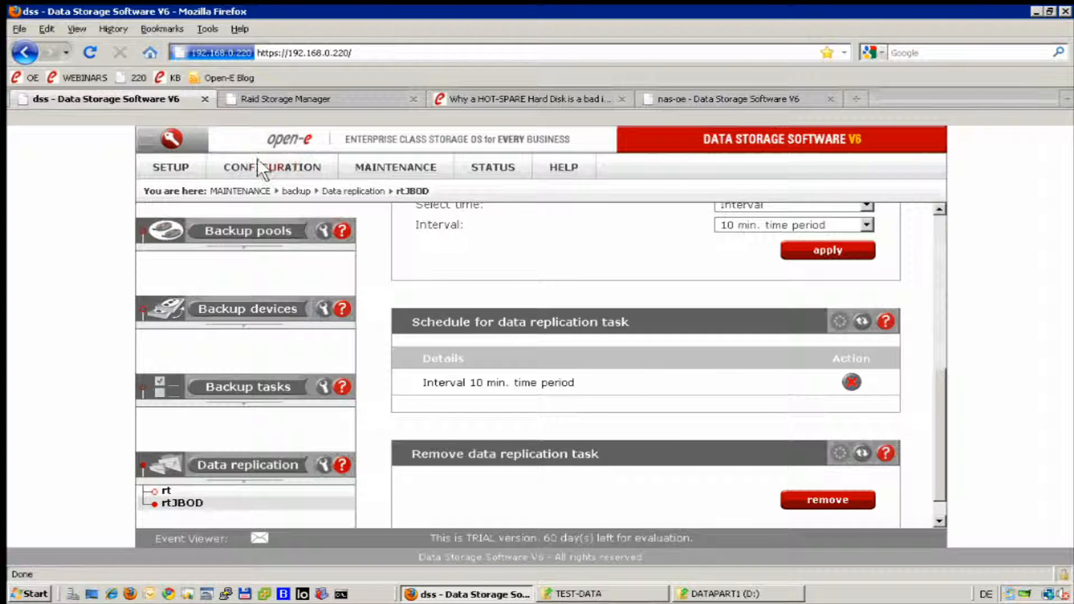
# Go to CONFIGURATION > NAS resources > Shares and open the repl-data-jbod share.
pyautogui.moveTo(257, 161)
pyautogui.moveTo(351, 226)
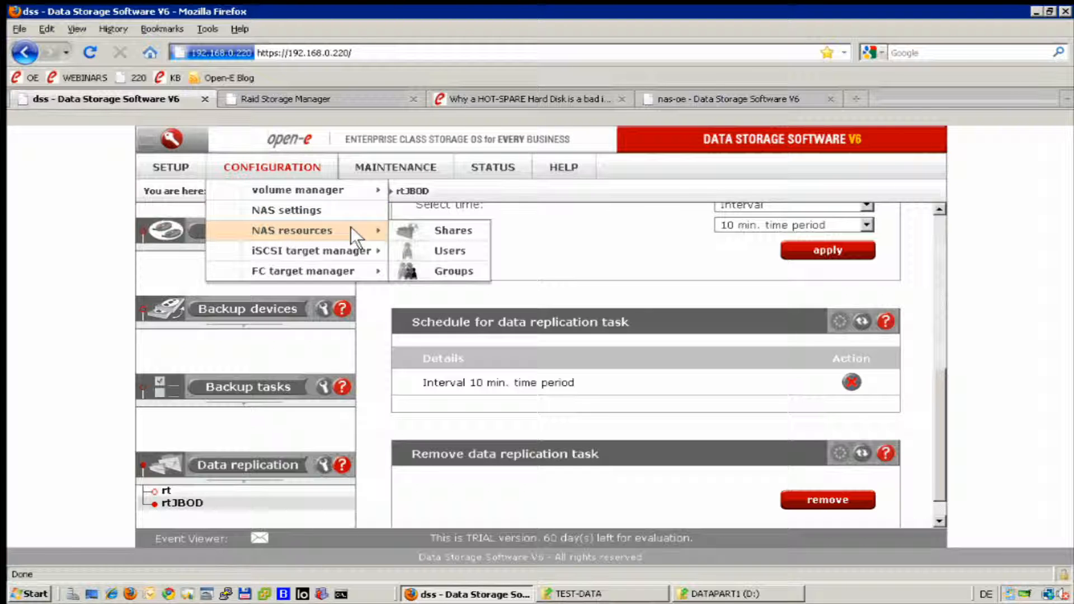
pyautogui.click(405, 225)
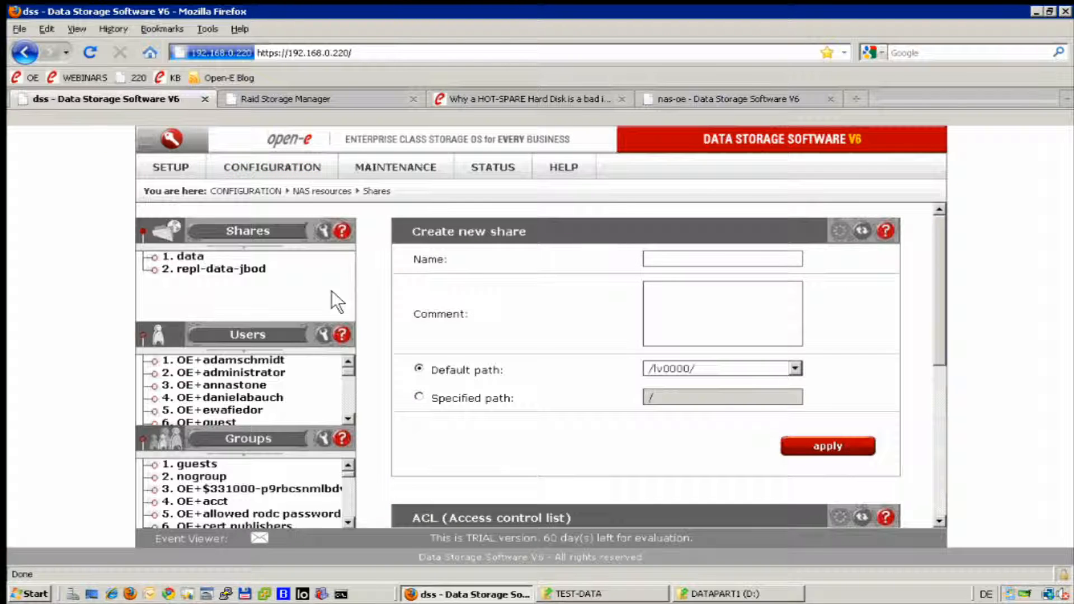
pyautogui.click(247, 274)
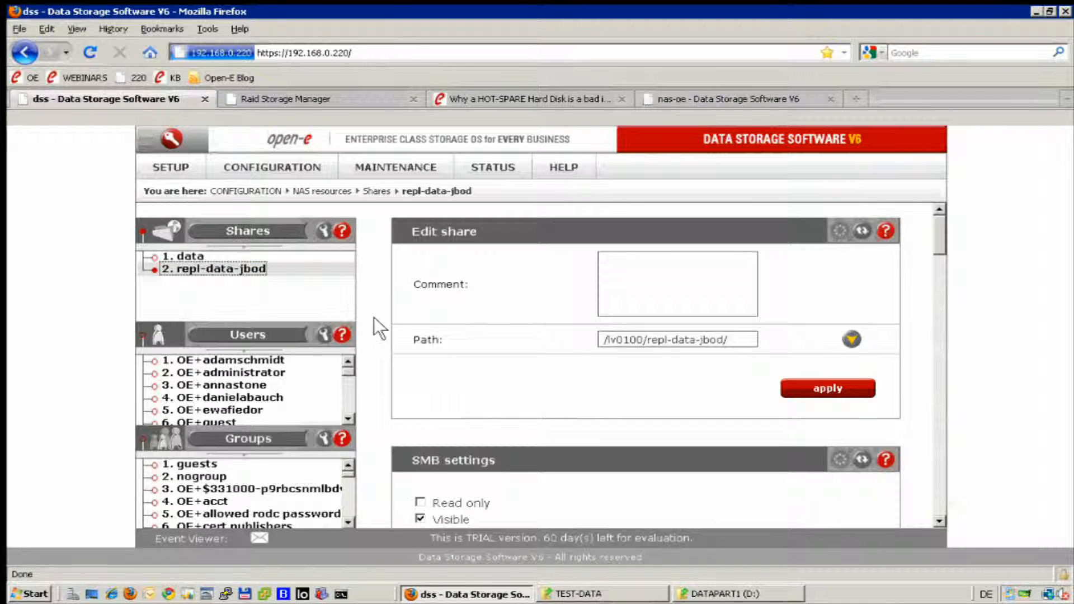
pyautogui.scroll(-10, 361, 339)
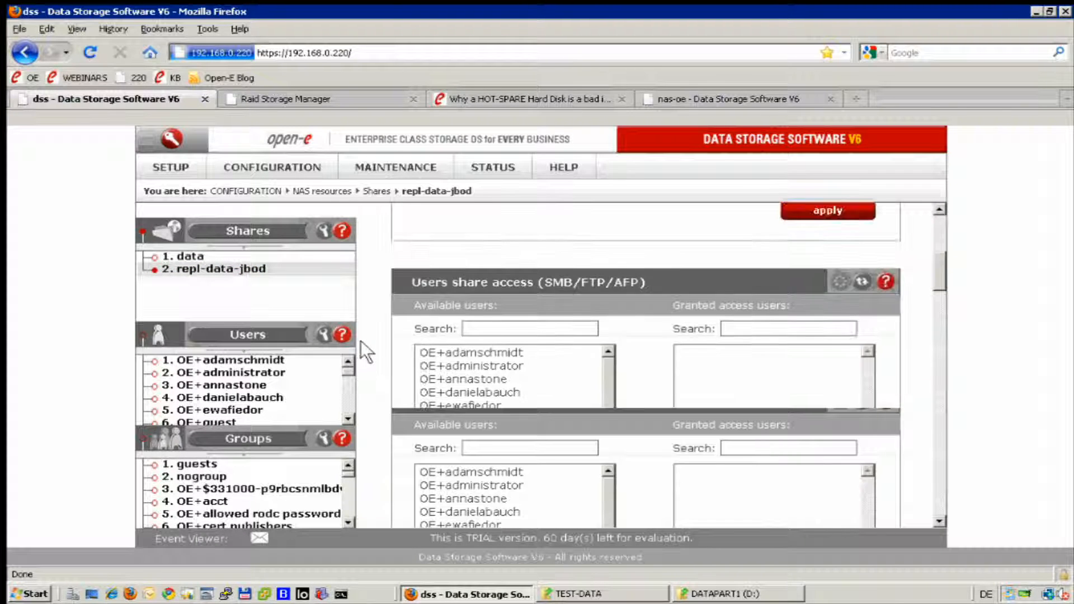
# Search users with 'j', grant the matching user access to repl-data-jbod, and apply.
pyautogui.click(562, 332)
pyautogui.write('j')
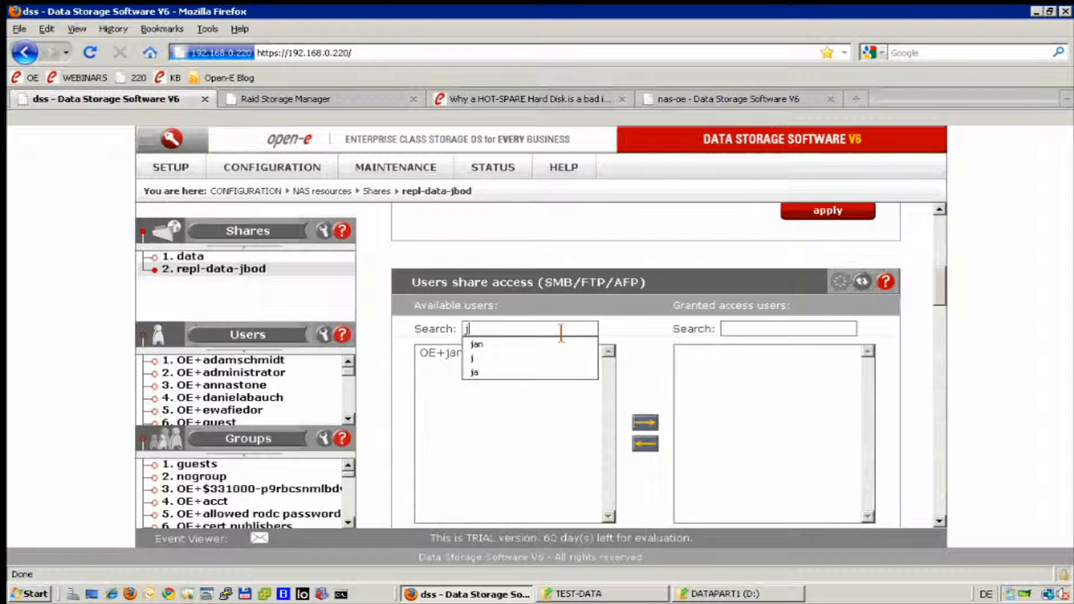
pyautogui.click(497, 344)
pyautogui.click(456, 352)
pyautogui.click(646, 422)
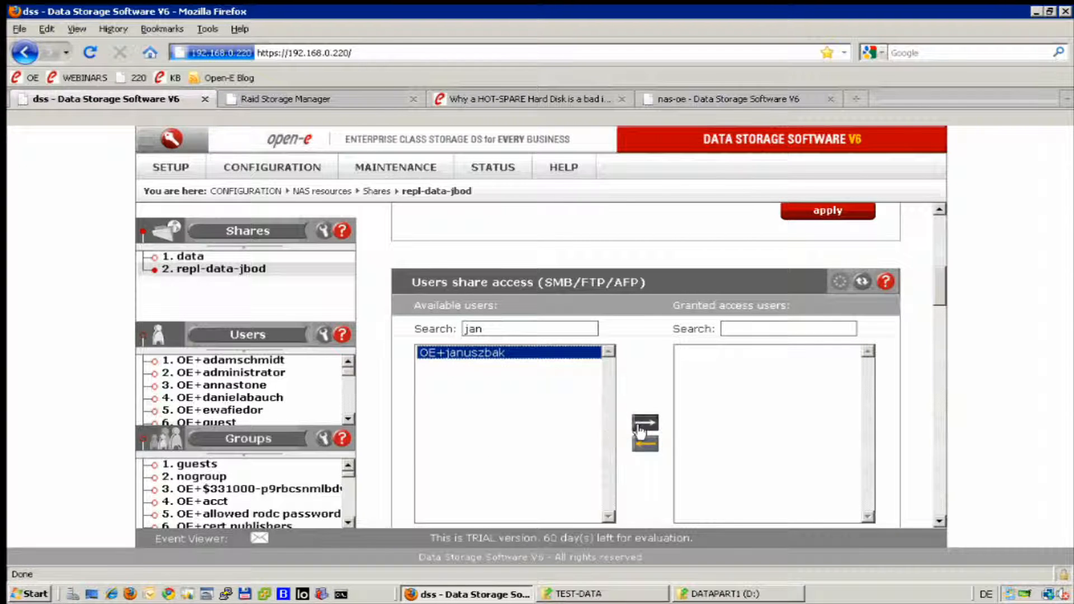
pyautogui.scroll(-3, 750, 397)
pyautogui.click(803, 485)
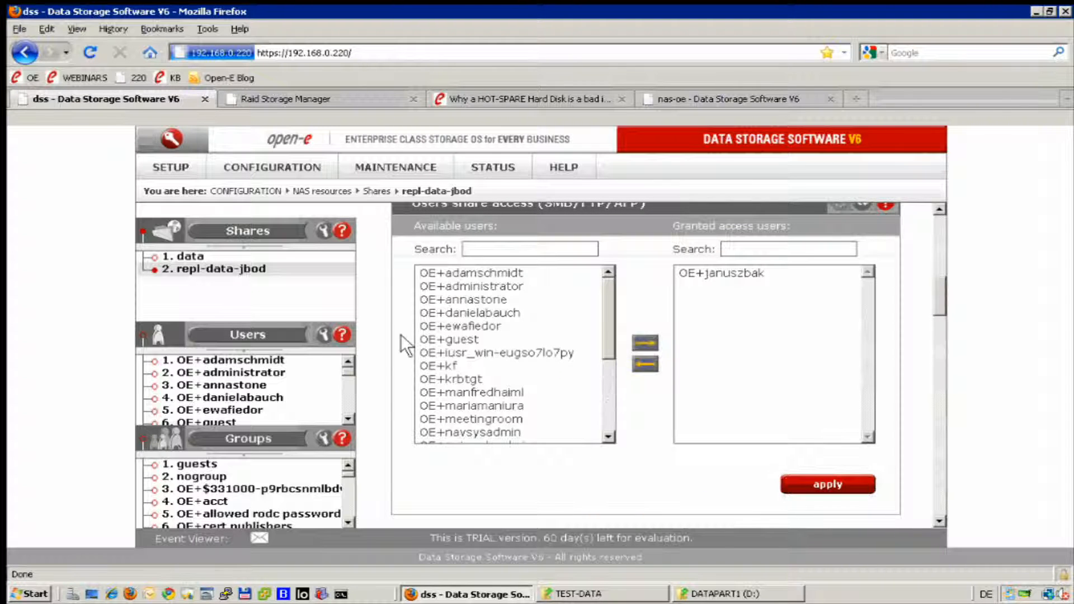
# Review the repl-data-jbod SMB settings and user access, then head to MAINTENANCE.
pyautogui.scroll(2, 357, 338)
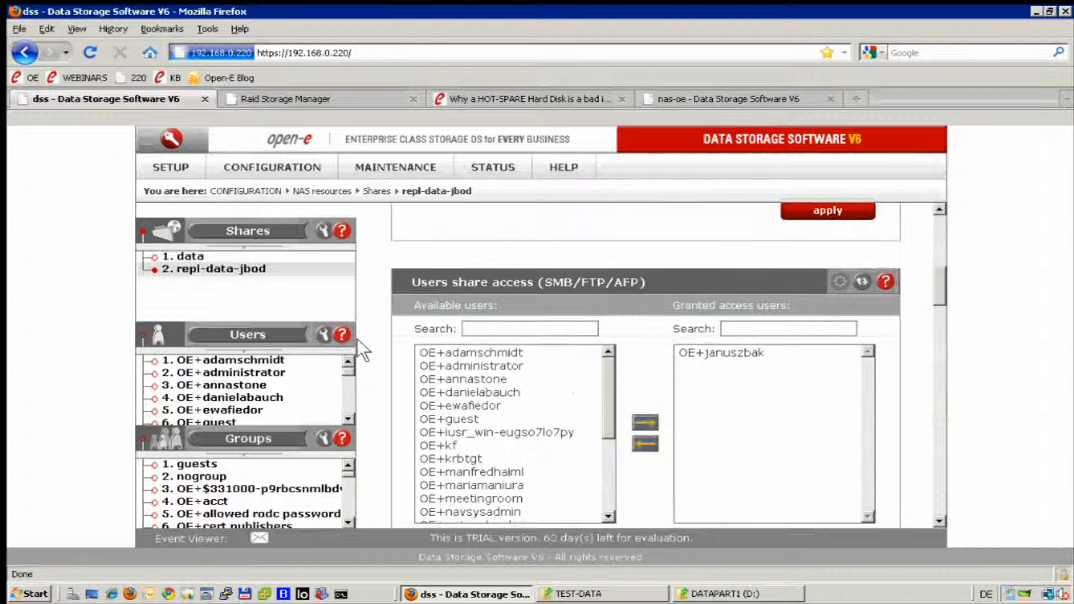
pyautogui.scroll(5, 368, 335)
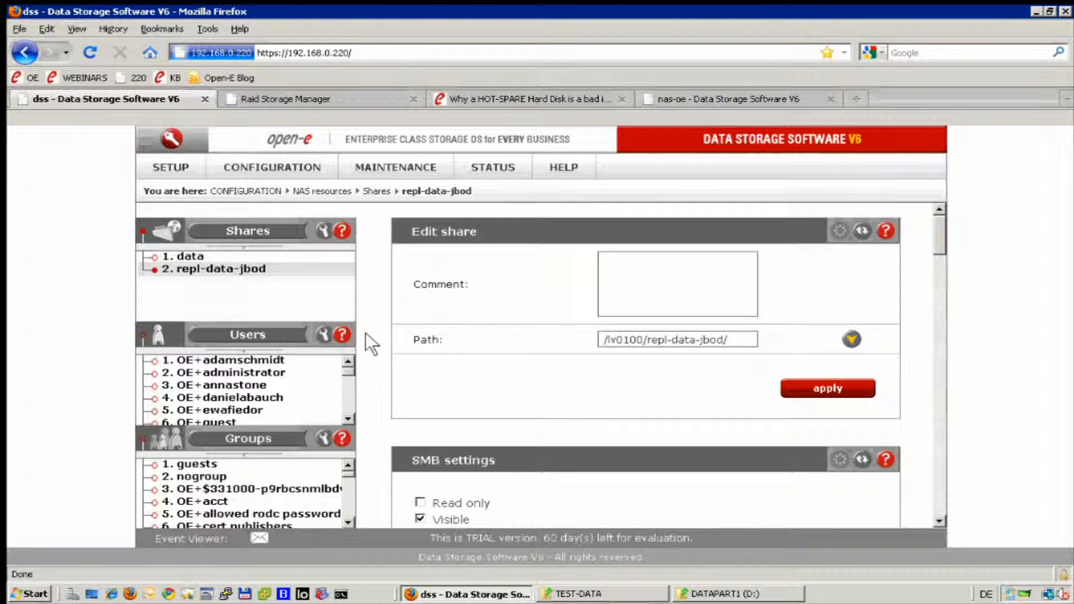
pyautogui.scroll(-3, 366, 334)
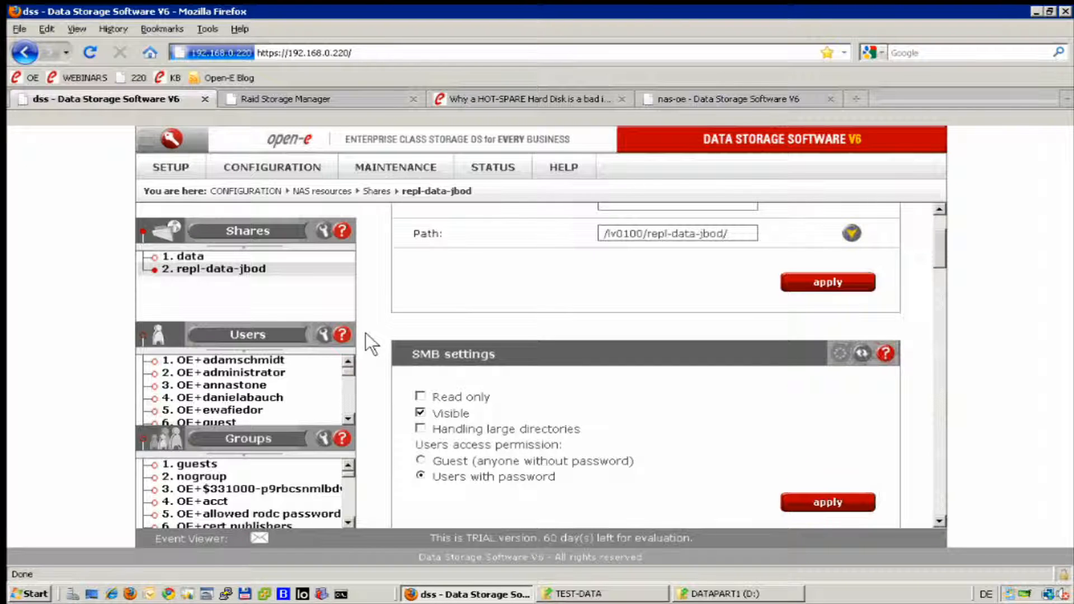
pyautogui.scroll(-3, 365, 332)
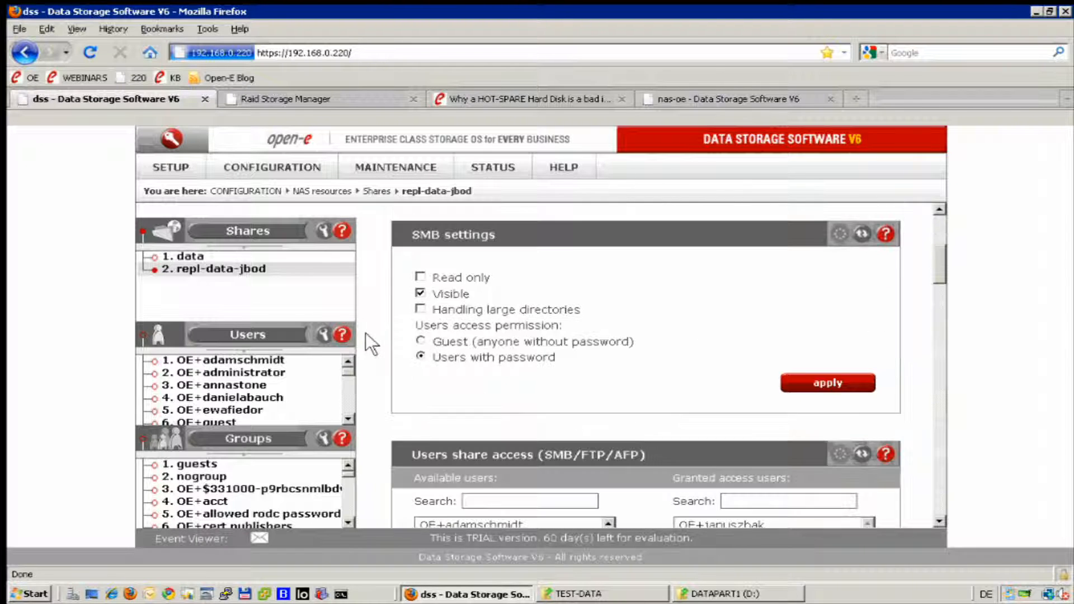
pyautogui.click(381, 169)
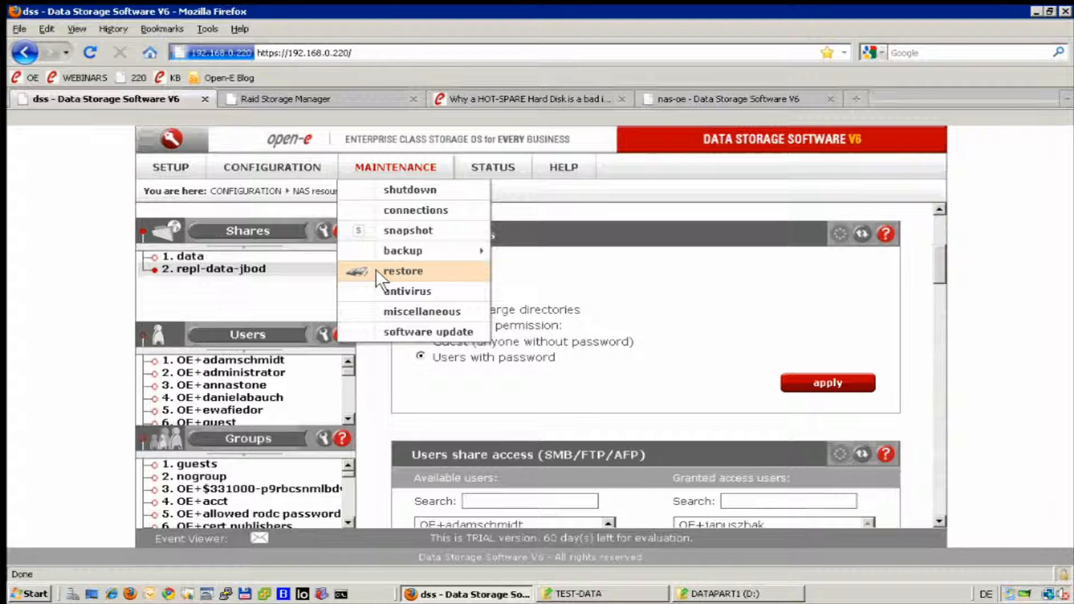
# Open the Data replication page, then check the tasks status page.
pyautogui.moveTo(389, 243)
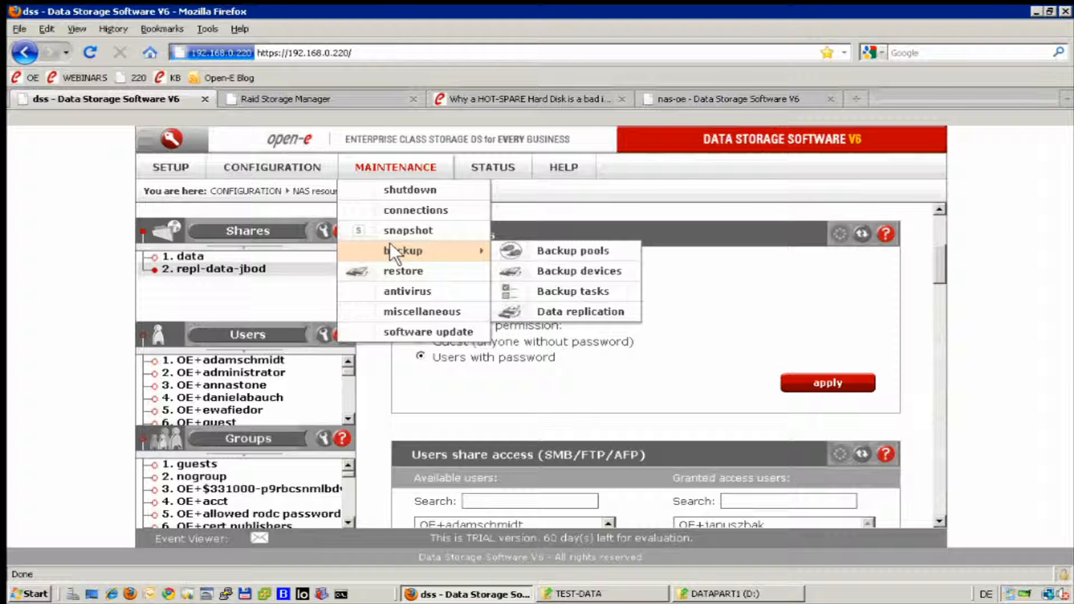
pyautogui.click(562, 310)
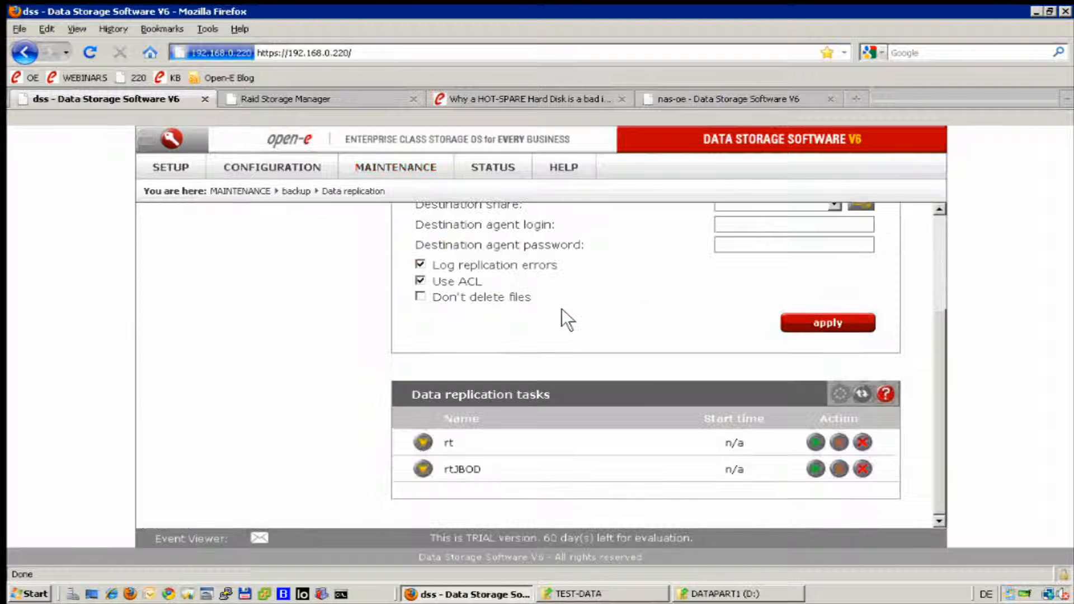
pyautogui.scroll(-5, 367, 317)
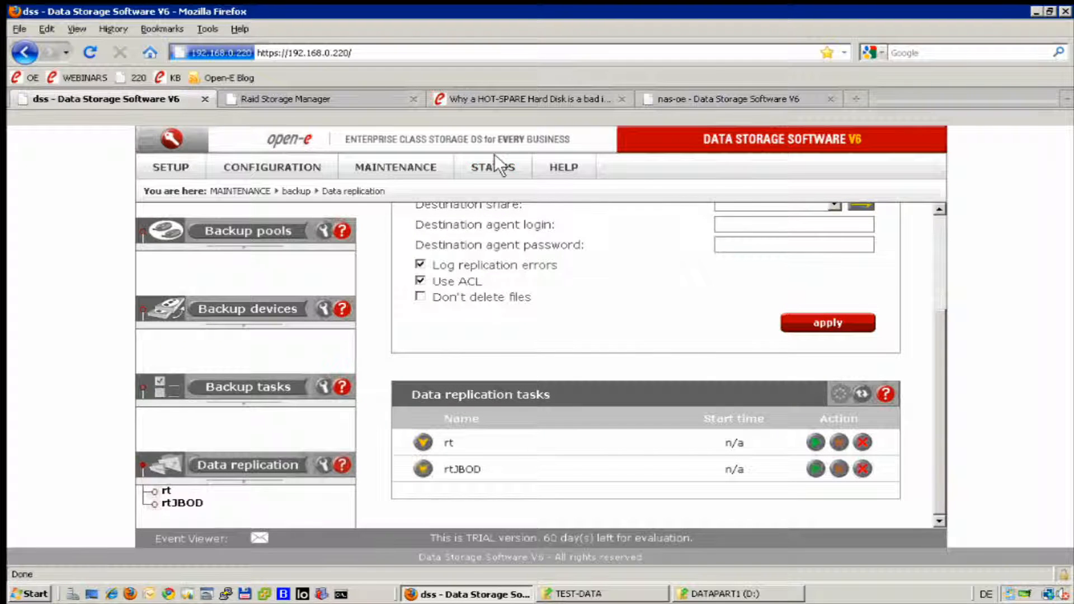
pyautogui.moveTo(499, 163)
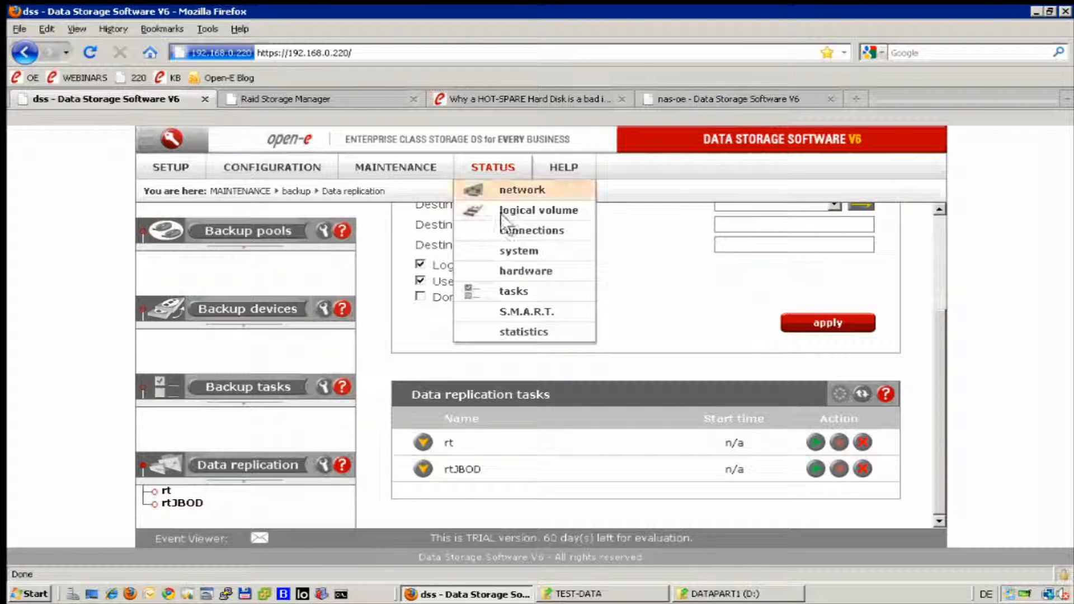
pyautogui.click(526, 290)
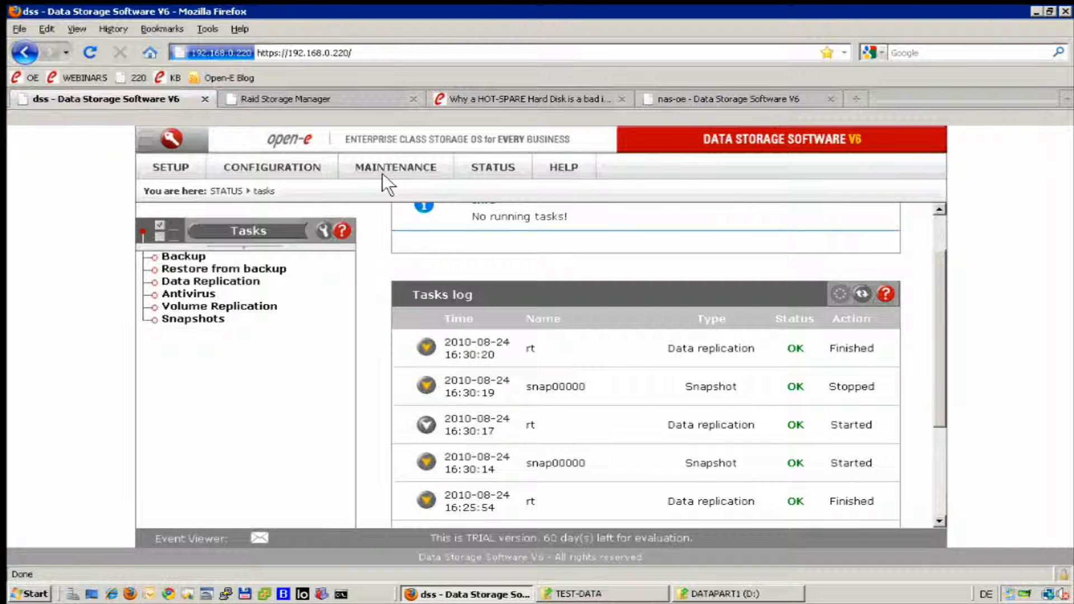
# Return to MAINTENANCE > backup > Data replication and scroll to the tasks list.
pyautogui.moveTo(390, 161)
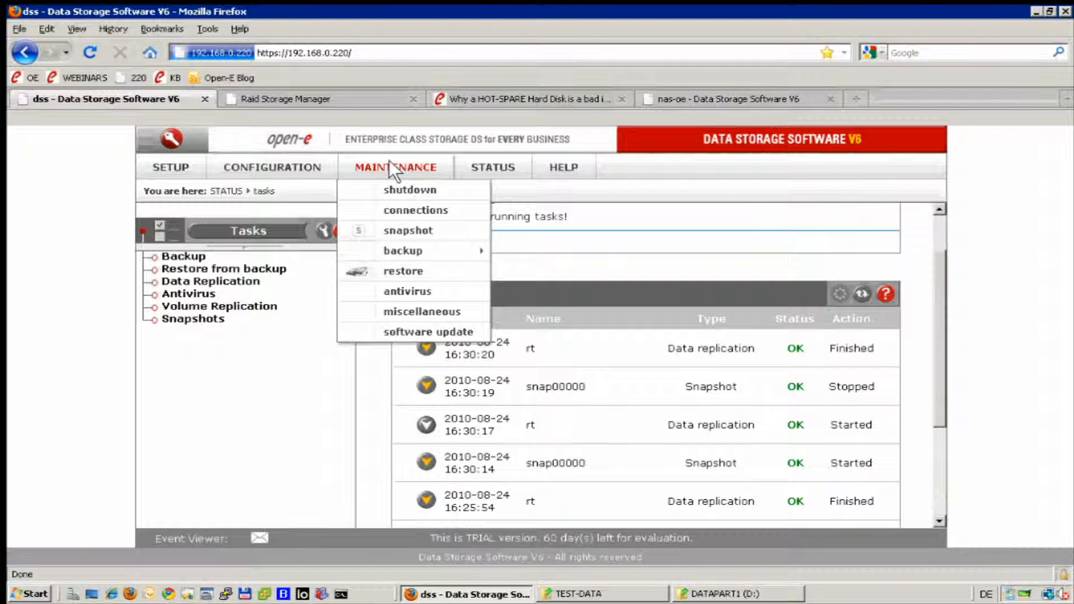
pyautogui.moveTo(411, 250)
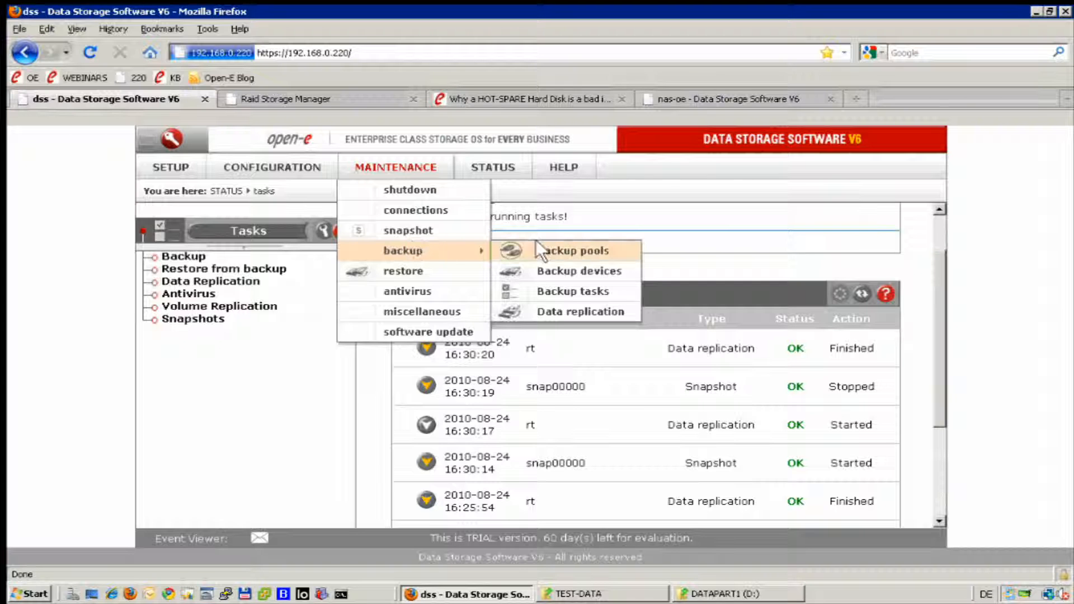
pyautogui.click(546, 309)
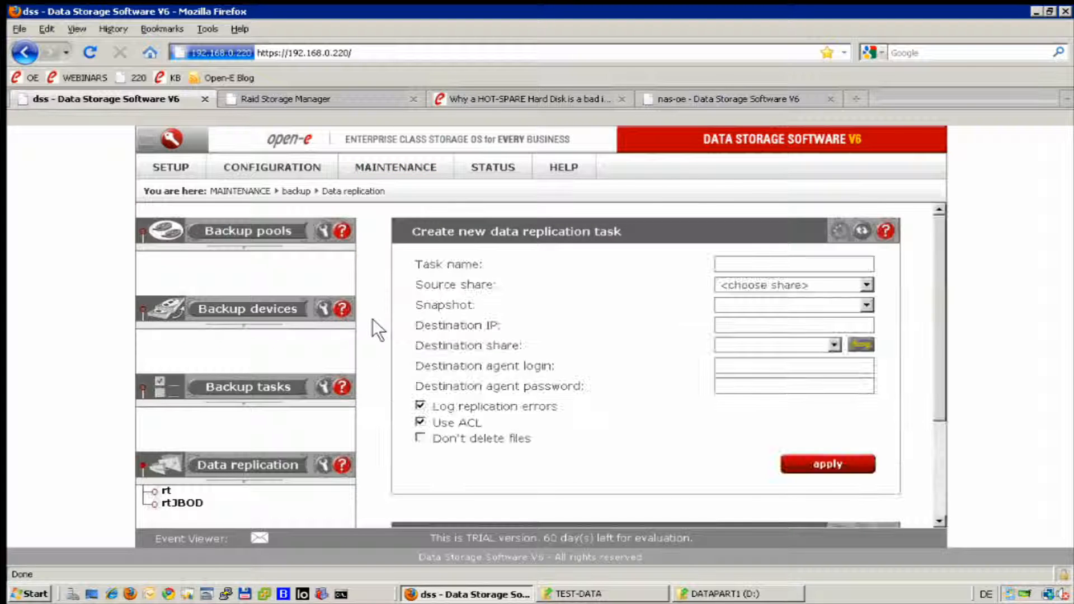
pyautogui.scroll(-3, 372, 319)
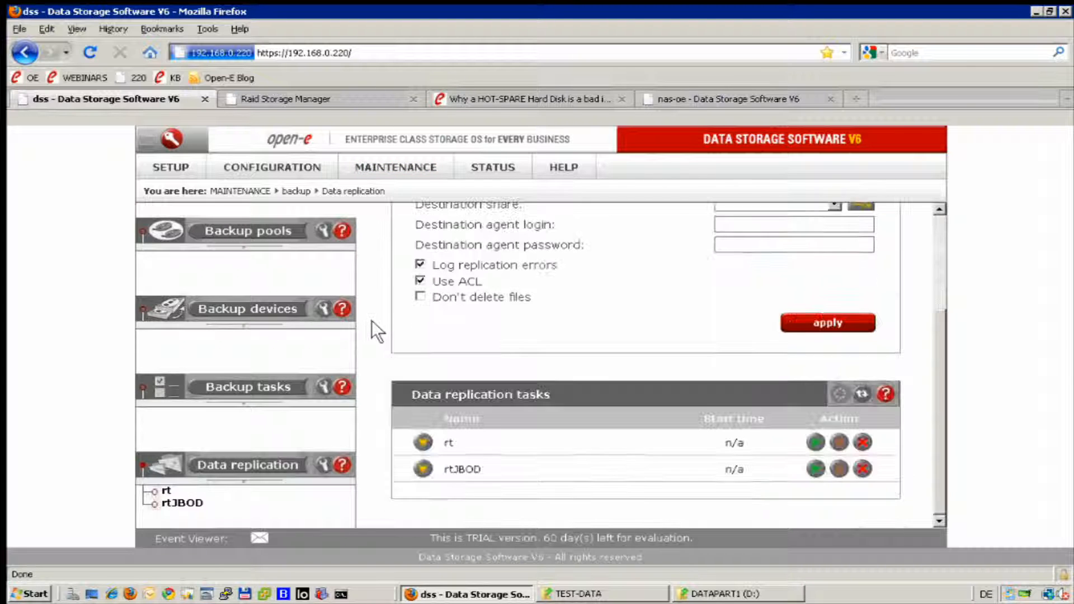
# Start the rtJBOD task with the green button in its row.
pyautogui.click(815, 470)
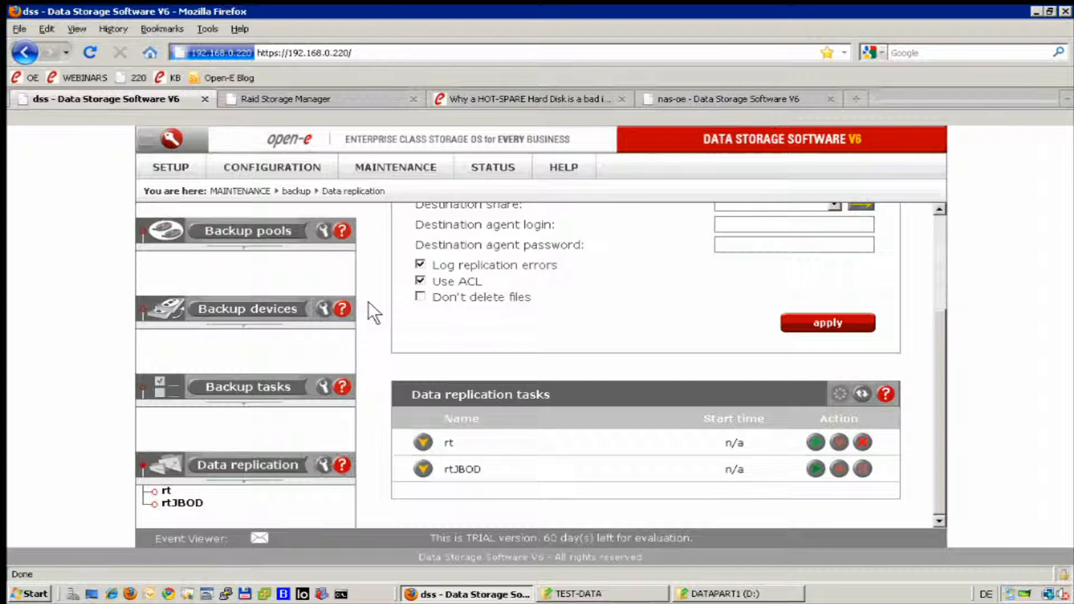
pyautogui.click(506, 166)
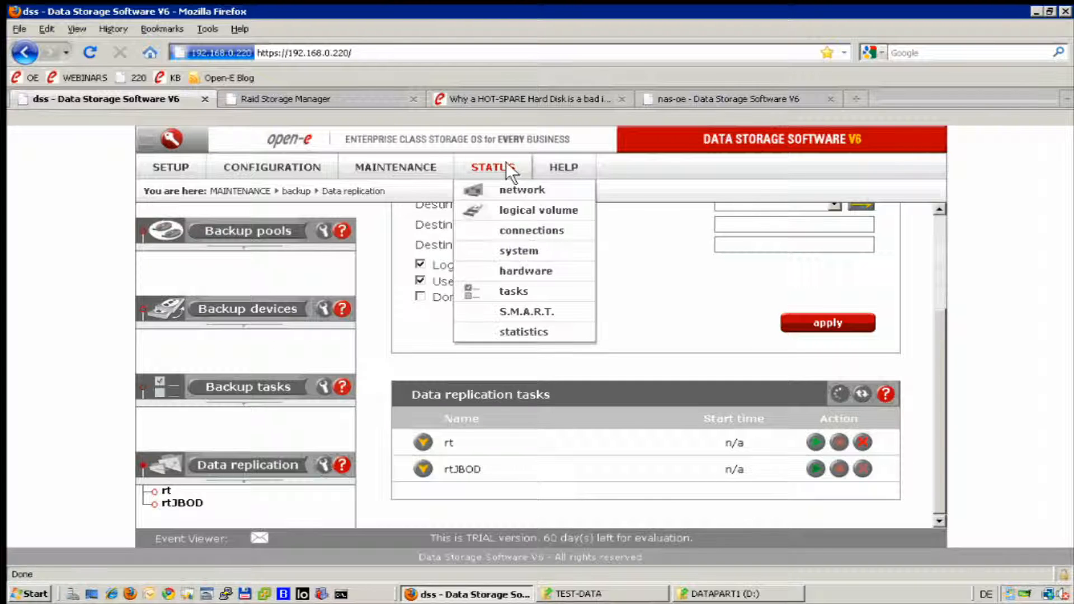
# View the Tasks log showing rtJBOD finished OK, then minimize the browser.
pyautogui.click(519, 284)
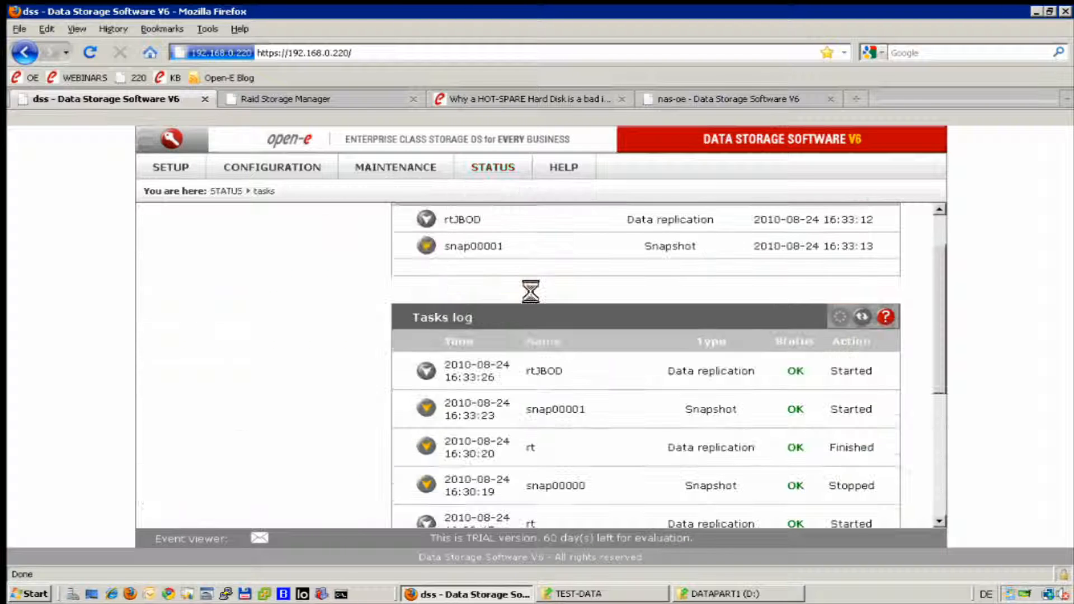
pyautogui.scroll(2, 371, 284)
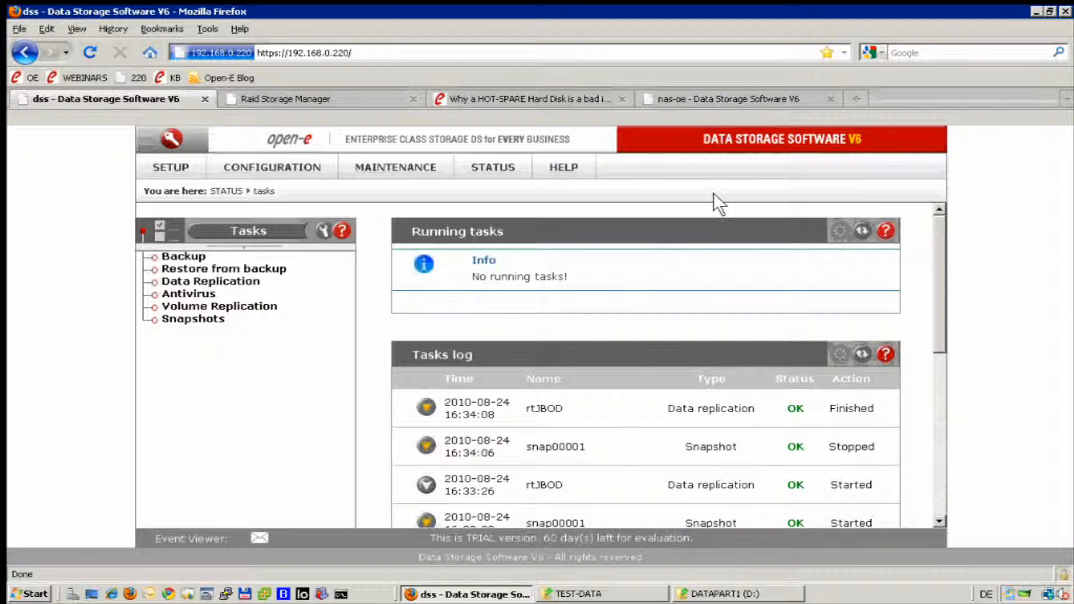
pyautogui.click(1035, 10)
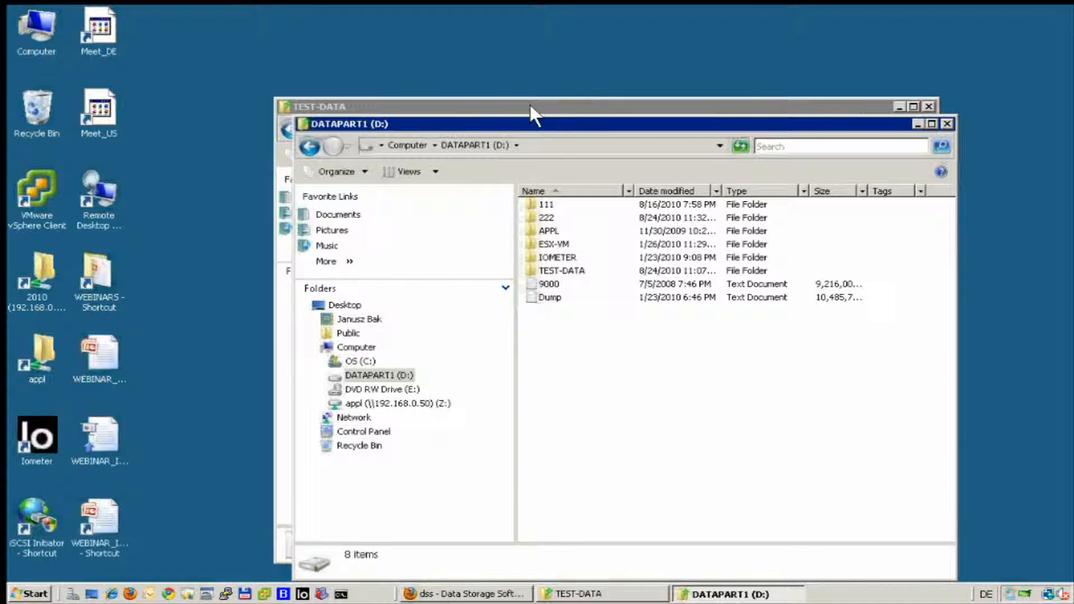
# Close DATAPART1 (D:), enlarge the TEST-DATA window, and open a new Explorer via Start > Explore.
pyautogui.click(946, 122)
pyautogui.moveTo(408, 98); pyautogui.dragTo(310, 35)
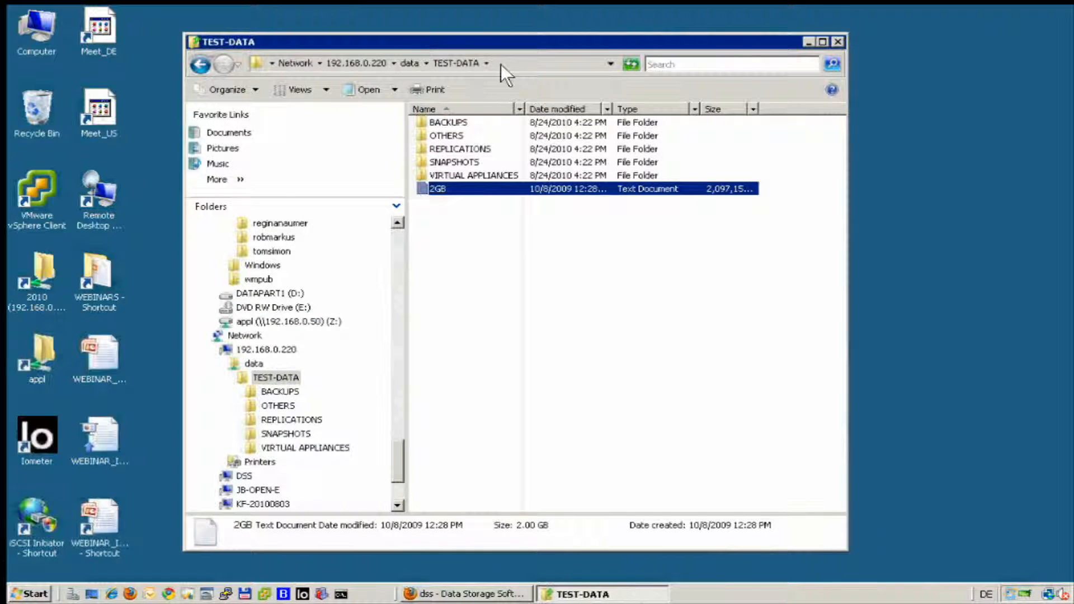
pyautogui.click(20, 591)
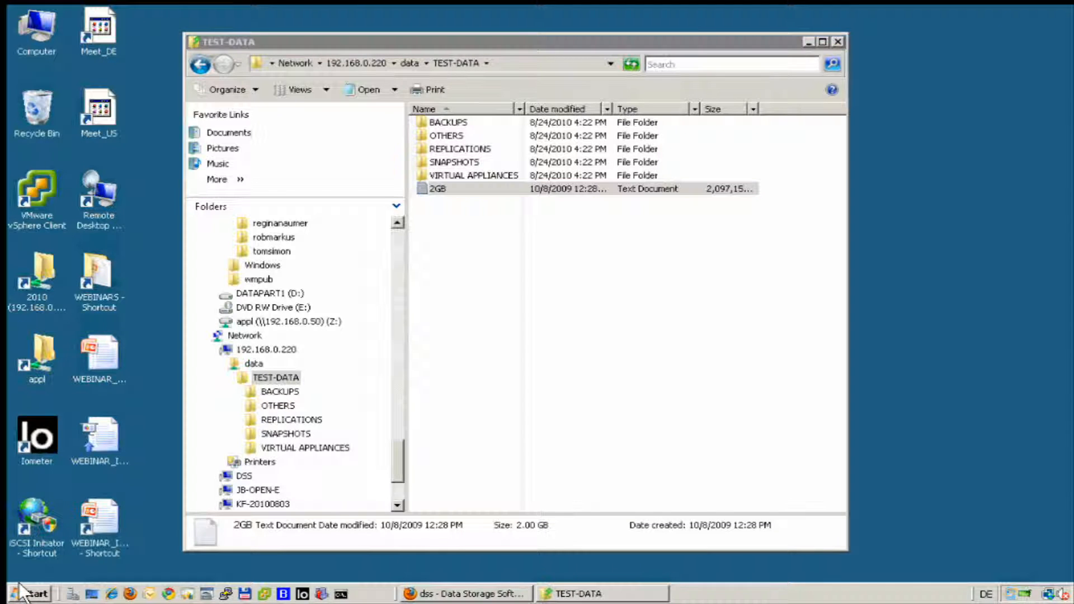
pyautogui.rightClick(20, 591)
pyautogui.click(78, 502)
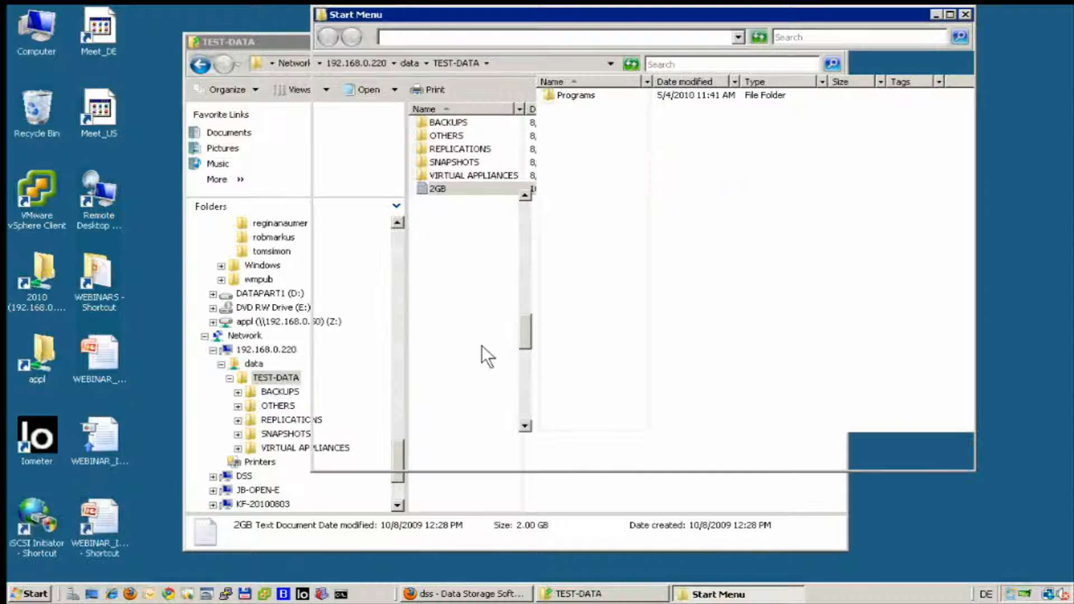
pyautogui.moveTo(558, 11); pyautogui.dragTo(696, 163)
# Enter \\192.168.0.220 in the Explorer address bar, then switch back to the web console.
pyautogui.click(673, 186)
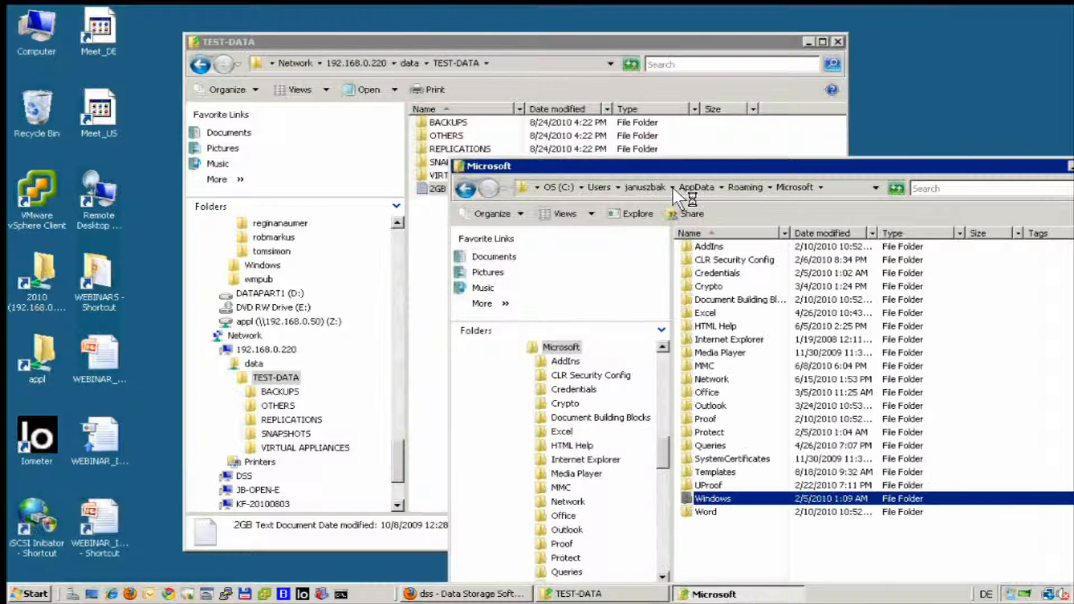
pyautogui.click(848, 189)
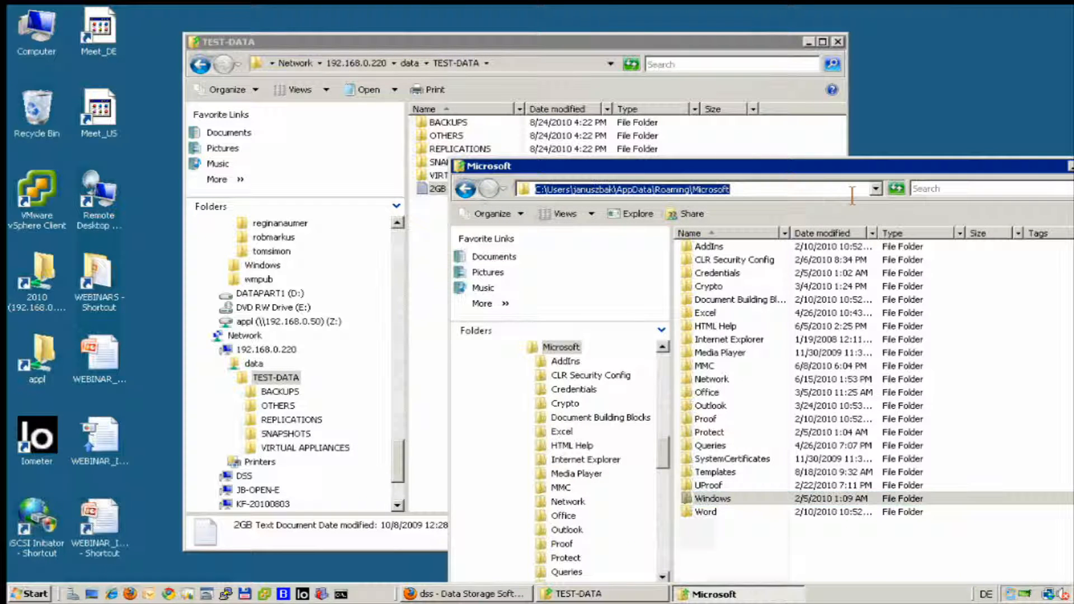
pyautogui.write('\\\\')
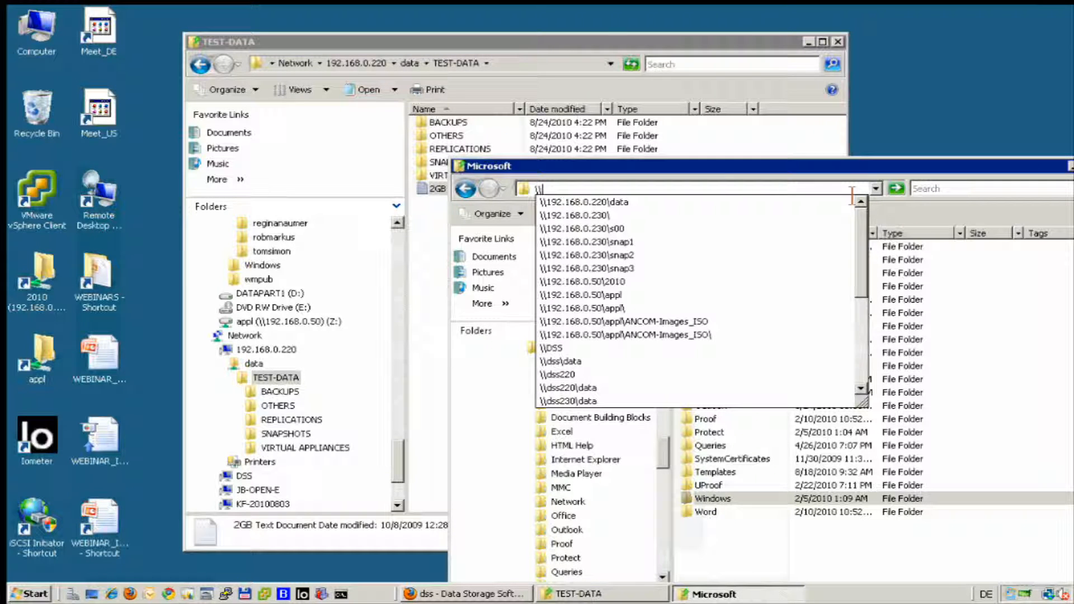
pyautogui.press('Down')
pyautogui.press('Down')
pyautogui.press('Up')
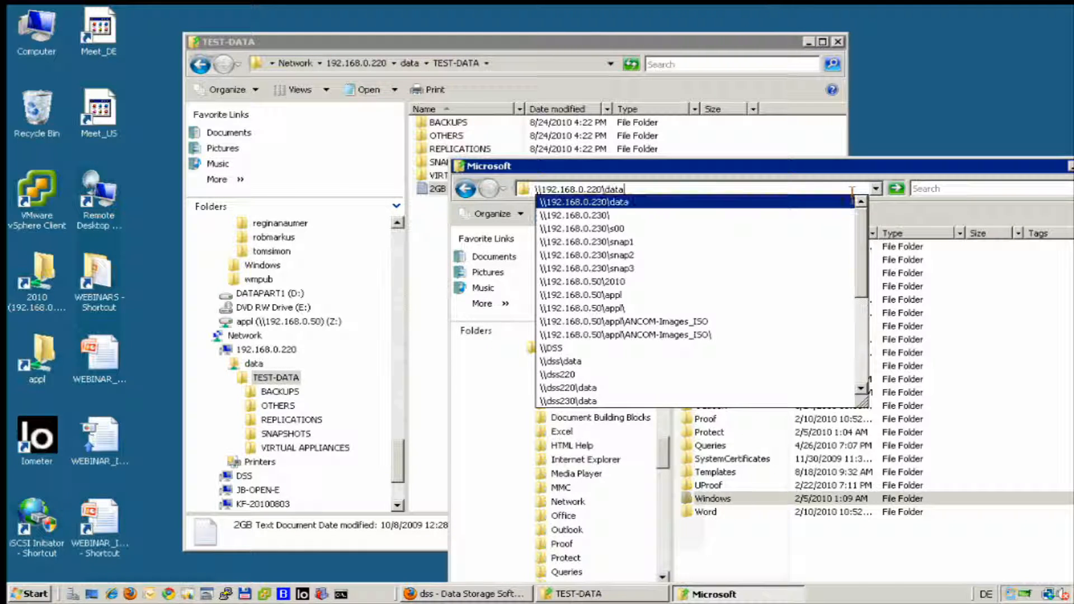
pyautogui.press('BackSpace')
pyautogui.press('BackSpace')
pyautogui.press('BackSpace')
pyautogui.press('BackSpace')
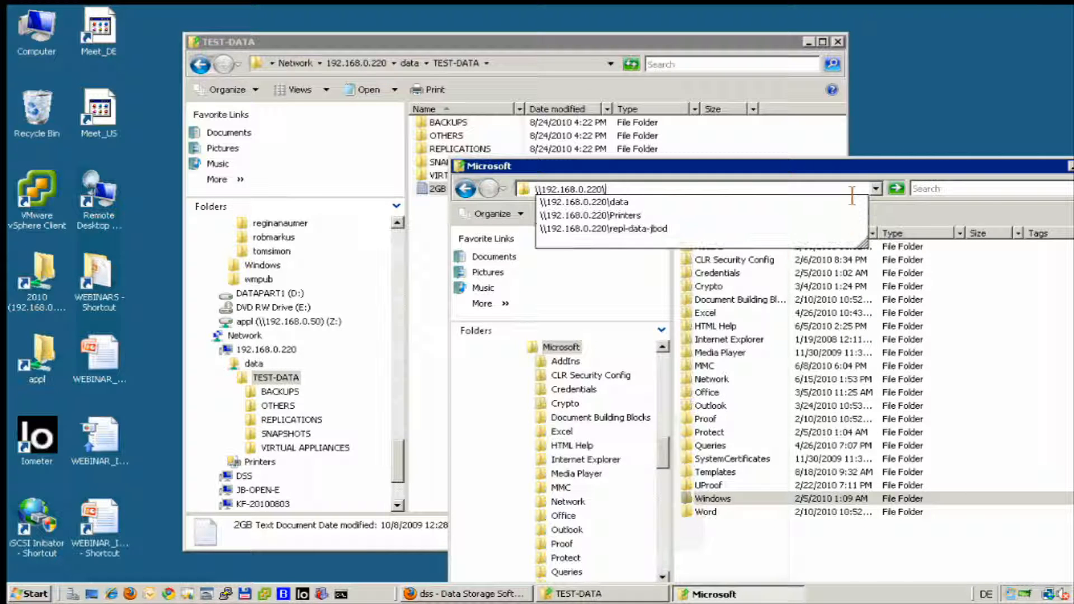
pyautogui.hotkey('alt', 'Tab')
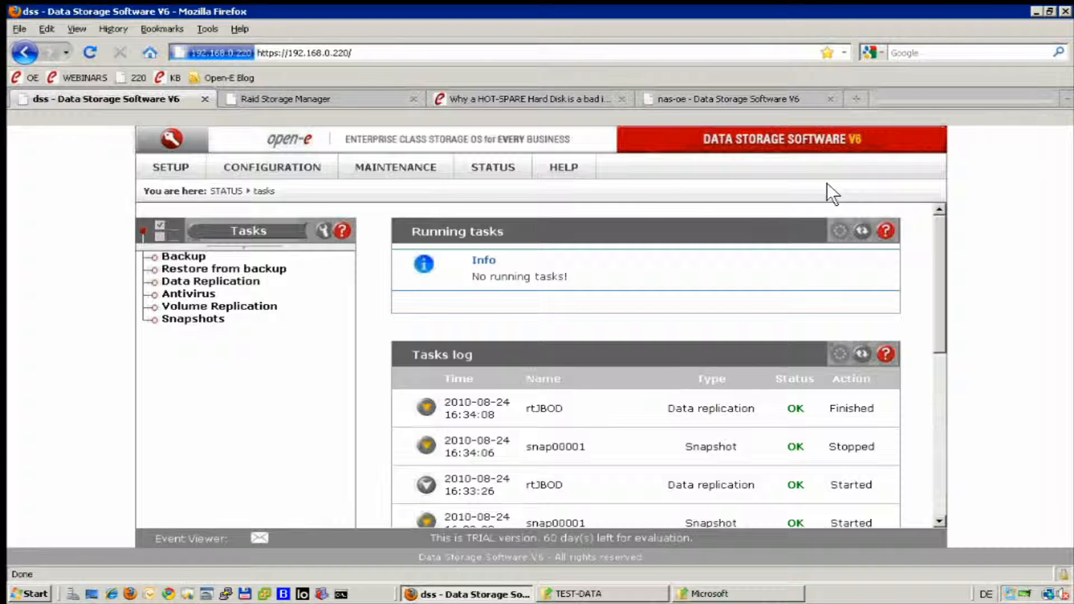
# Open CONFIGURATION > NAS resources > Shares, then bring the Explorer window back to front.
pyautogui.click(237, 163)
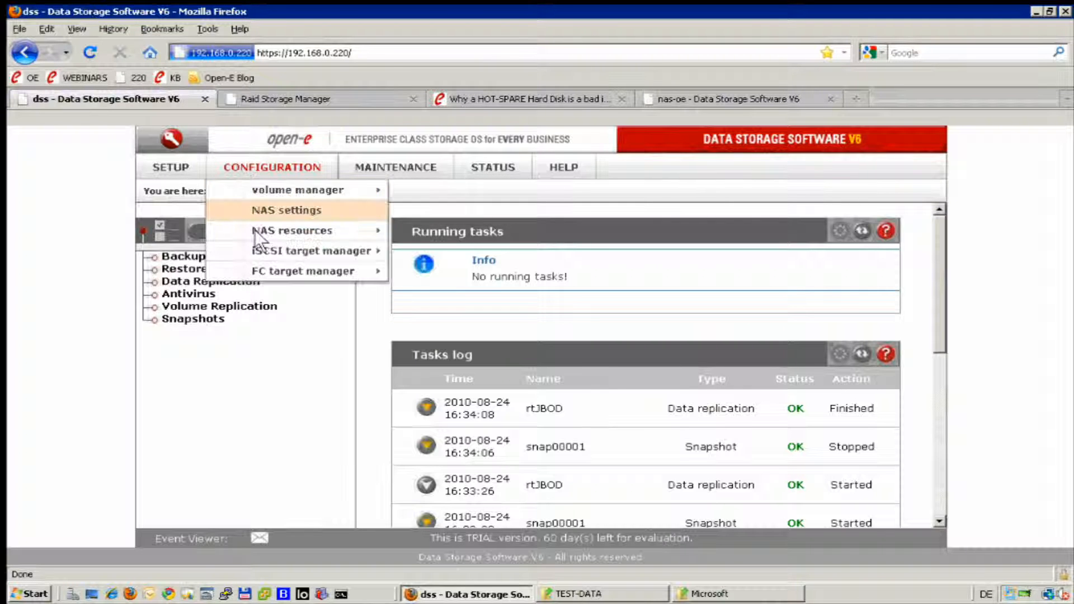
pyautogui.moveTo(333, 227)
pyautogui.click(448, 229)
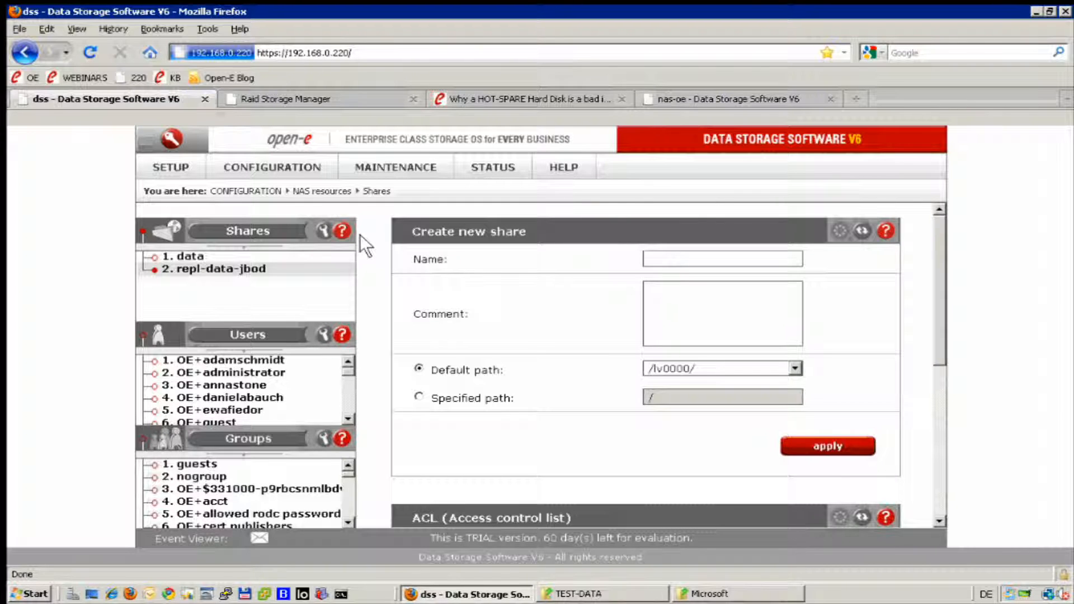
pyautogui.hotkey('alt', 'Tab')
pyautogui.click(573, 189)
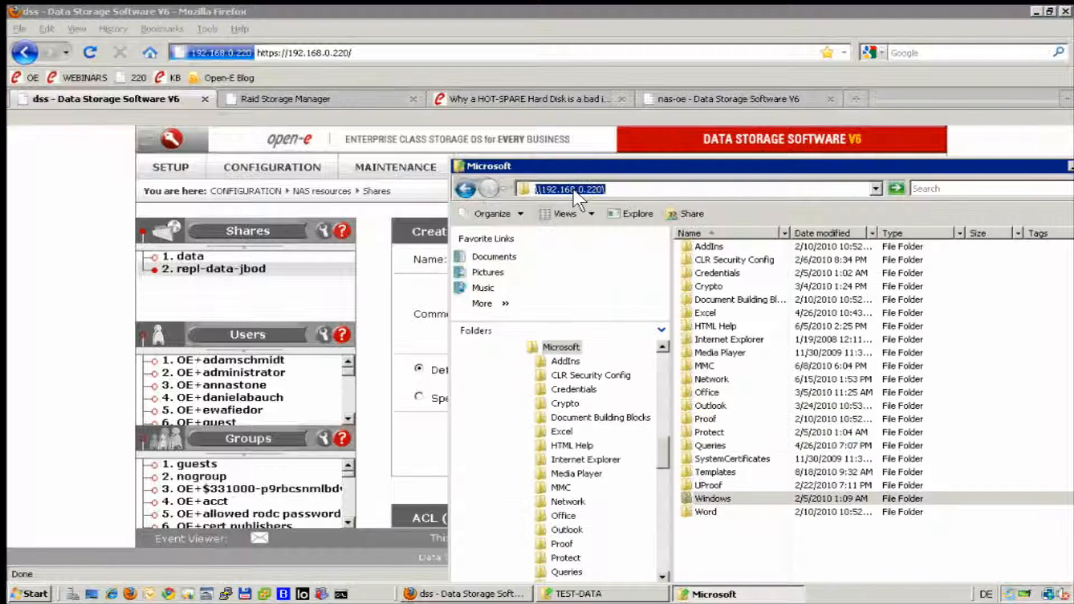
# Open the repl-data-jbod share and its replicated TEST-DATA folder.
pyautogui.click(686, 194)
pyautogui.write('r')
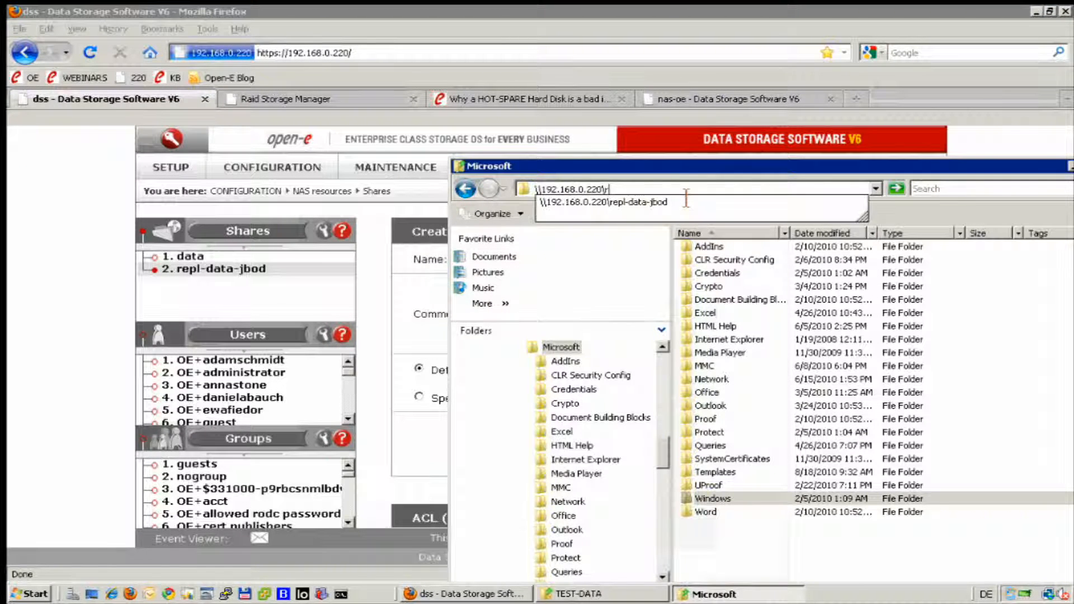
pyautogui.write('epl-data')
pyautogui.press('Down')
pyautogui.press('Down')
pyautogui.press('Down')
pyautogui.press('Return')
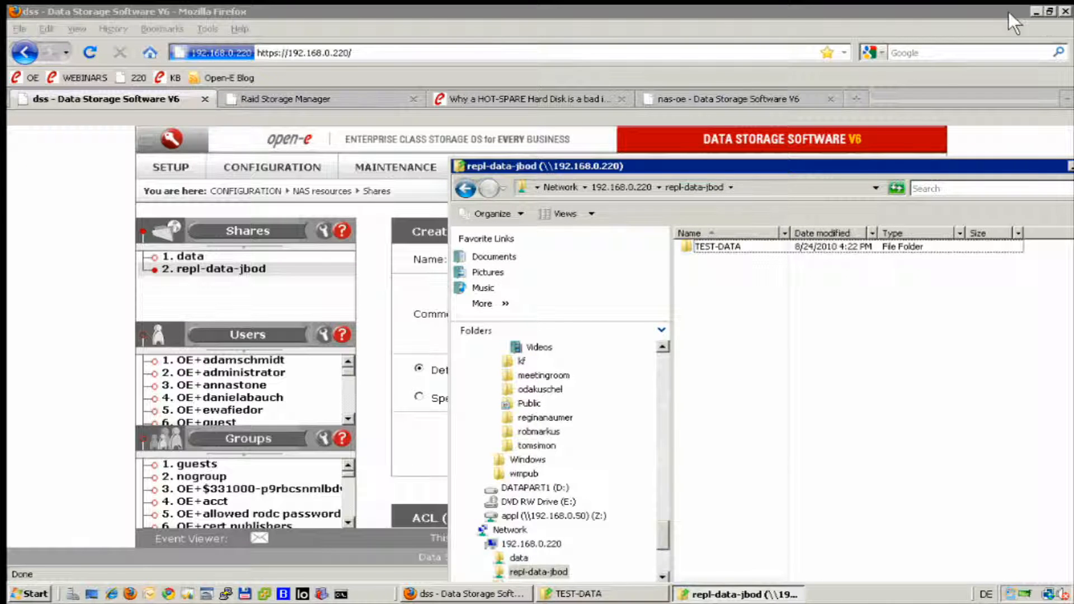
pyautogui.click(1036, 11)
pyautogui.click(716, 247)
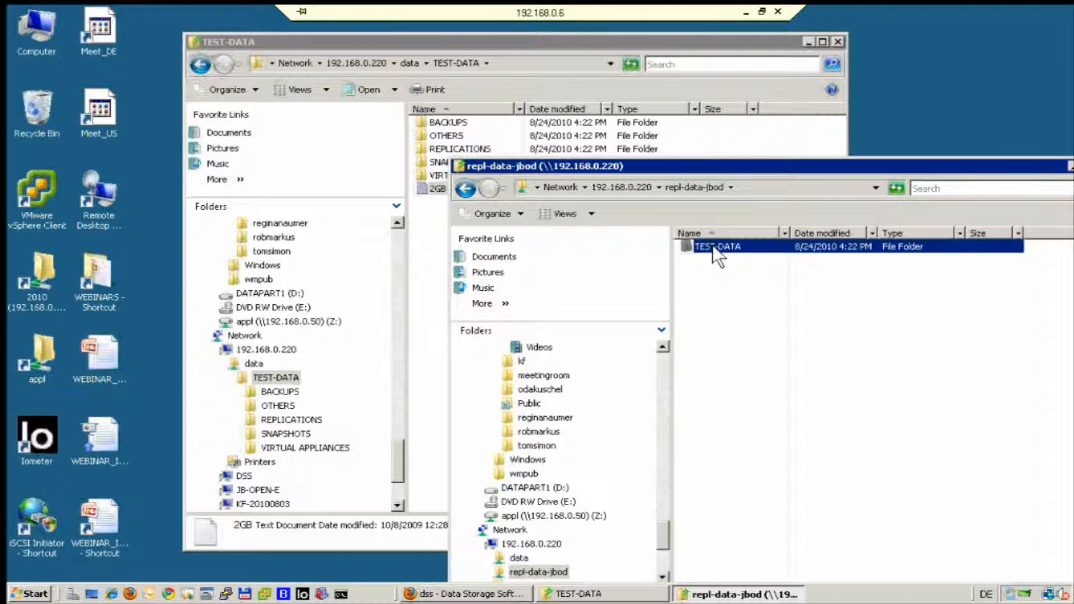
pyautogui.doubleClick(714, 246)
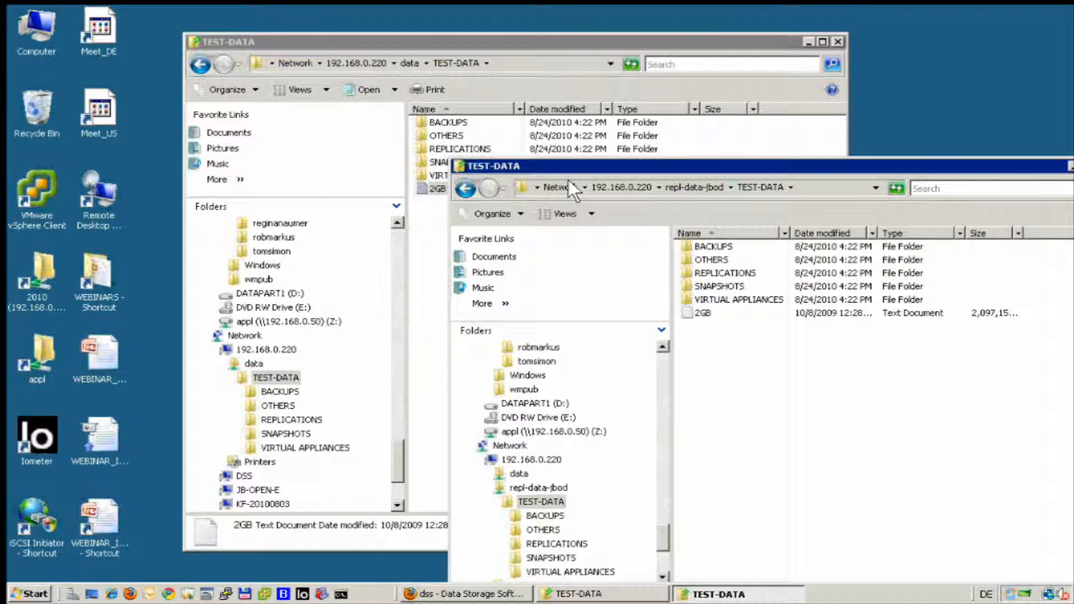
# Arrange the original and replicated TEST-DATA windows side by side.
pyautogui.moveTo(428, 36); pyautogui.dragTo(305, 6)
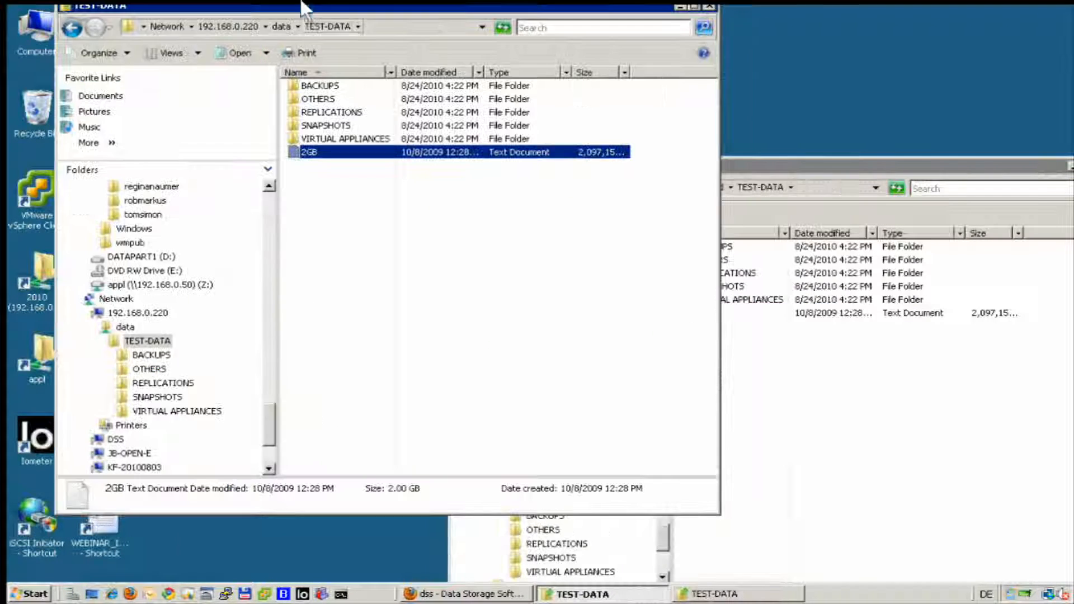
pyautogui.moveTo(720, 171); pyautogui.dragTo(605, 144)
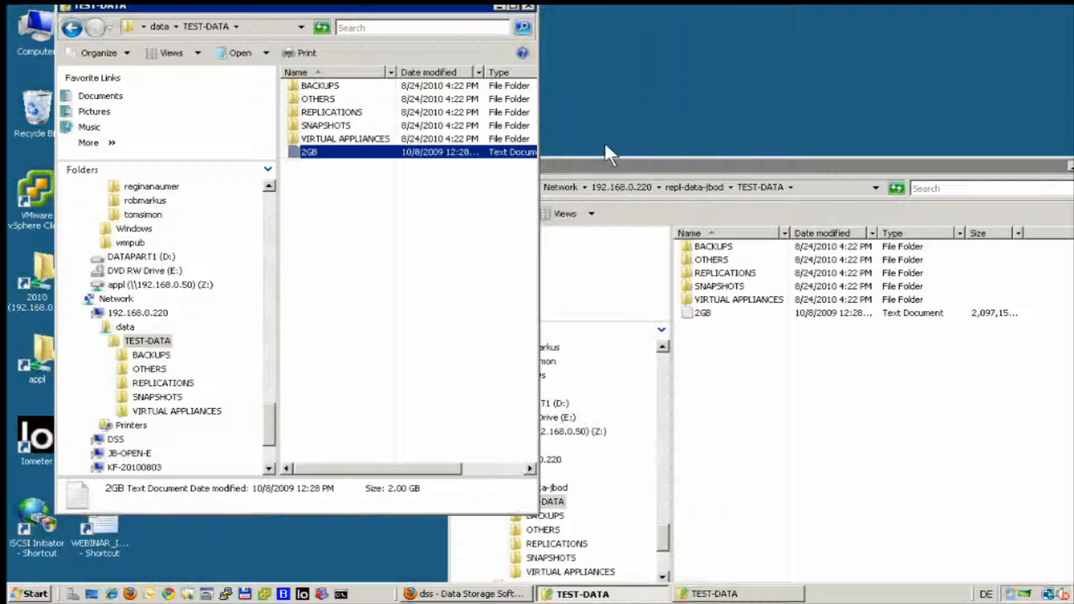
pyautogui.moveTo(688, 165); pyautogui.dragTo(807, 100)
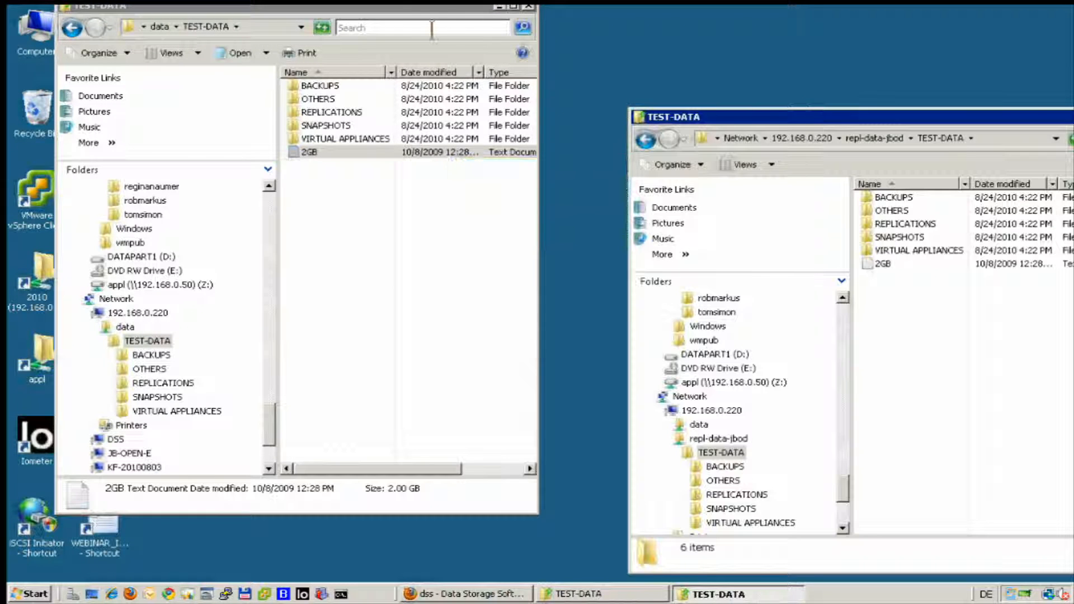
pyautogui.moveTo(399, 7); pyautogui.dragTo(485, 102)
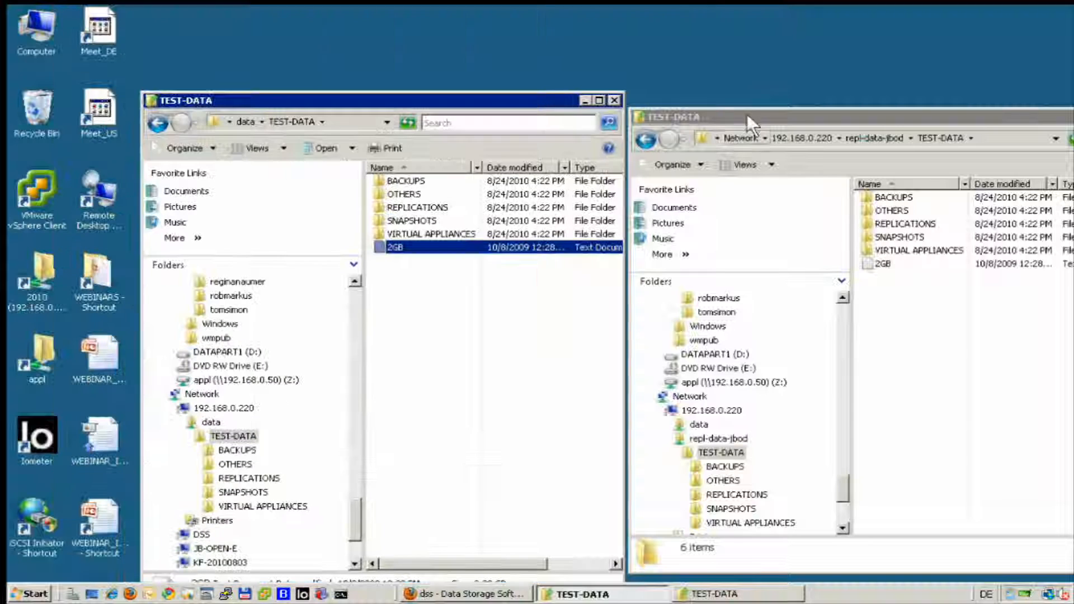
pyautogui.moveTo(750, 121); pyautogui.dragTo(754, 108)
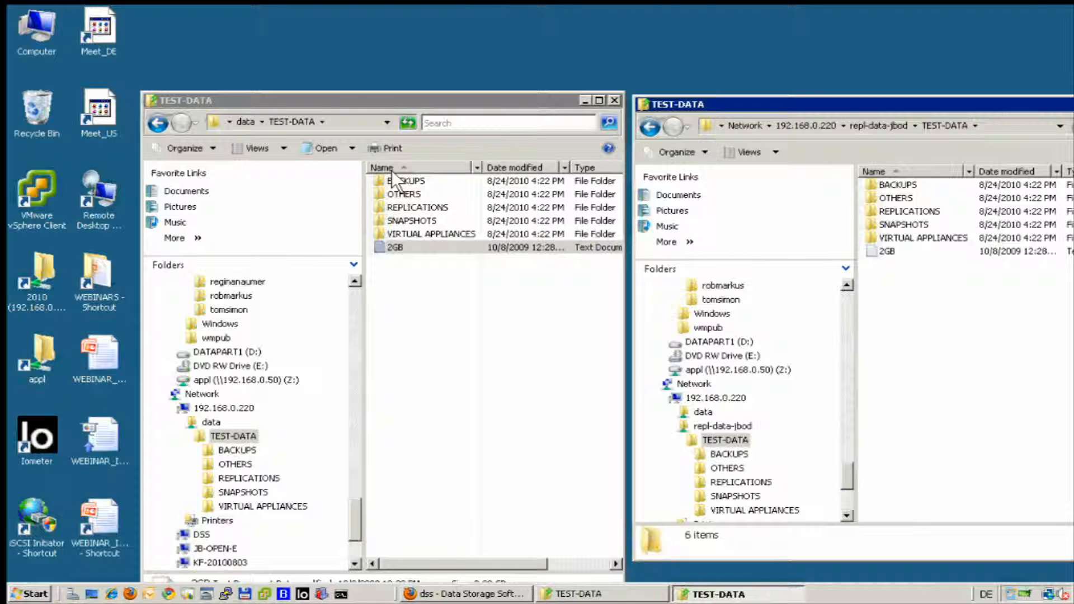
# Permanently delete BACKUPS, OTHERS and REPLICATIONS from the original TEST-DATA, then return to the dss console.
pyautogui.click(403, 181)
pyautogui.keyDown('shift'); pyautogui.click(448, 209); pyautogui.keyUp('shift')
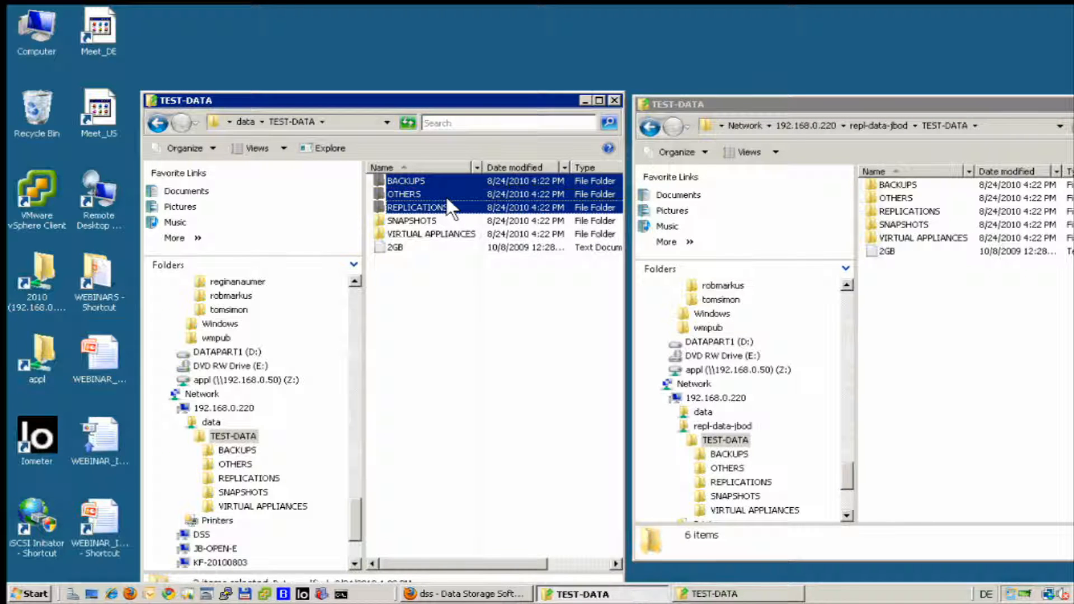
pyautogui.press('Delete')
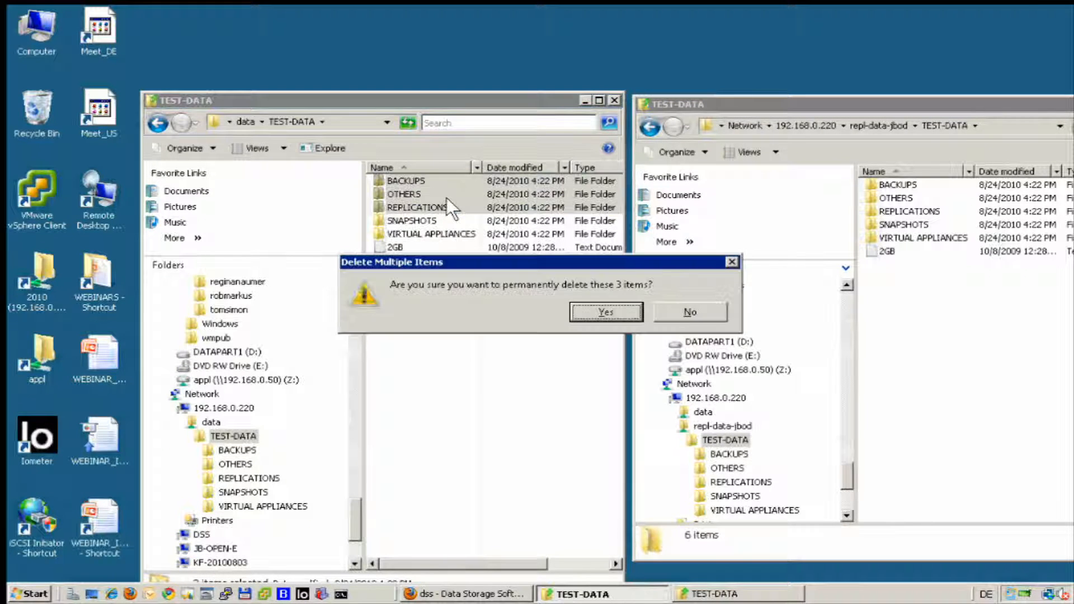
pyautogui.press('Return')
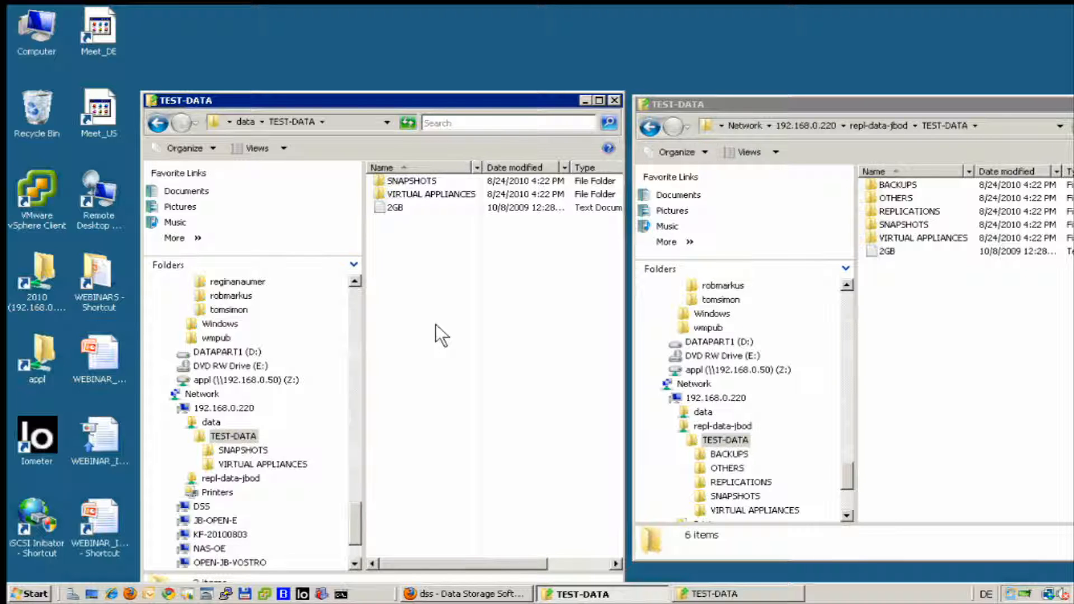
pyautogui.click(429, 596)
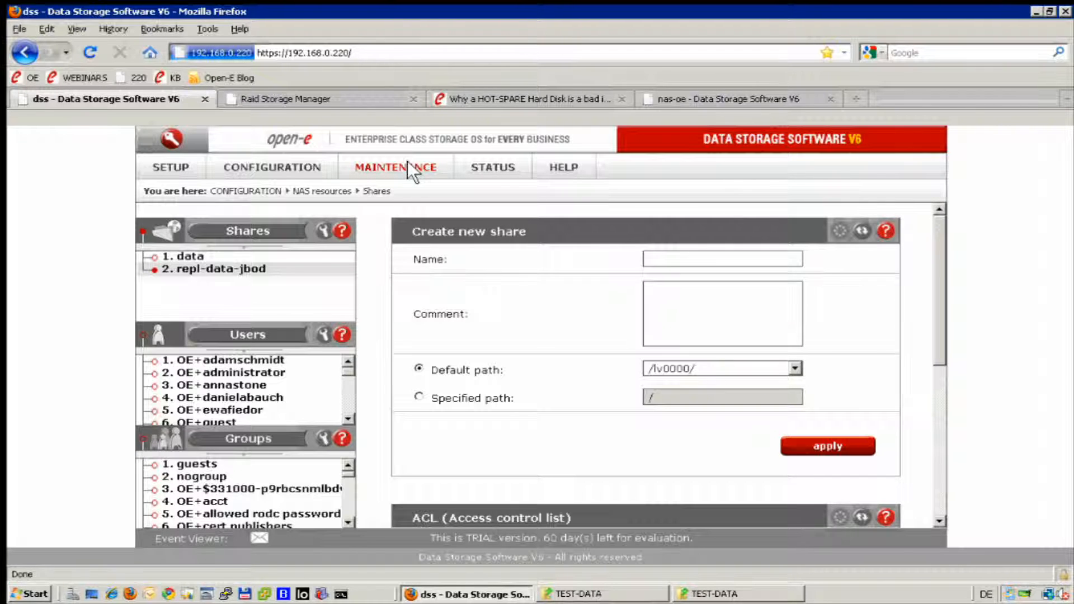
# Start rtJBOD from MAINTENANCE > backup > Data replication, then show STATUS > tasks.
pyautogui.click(377, 166)
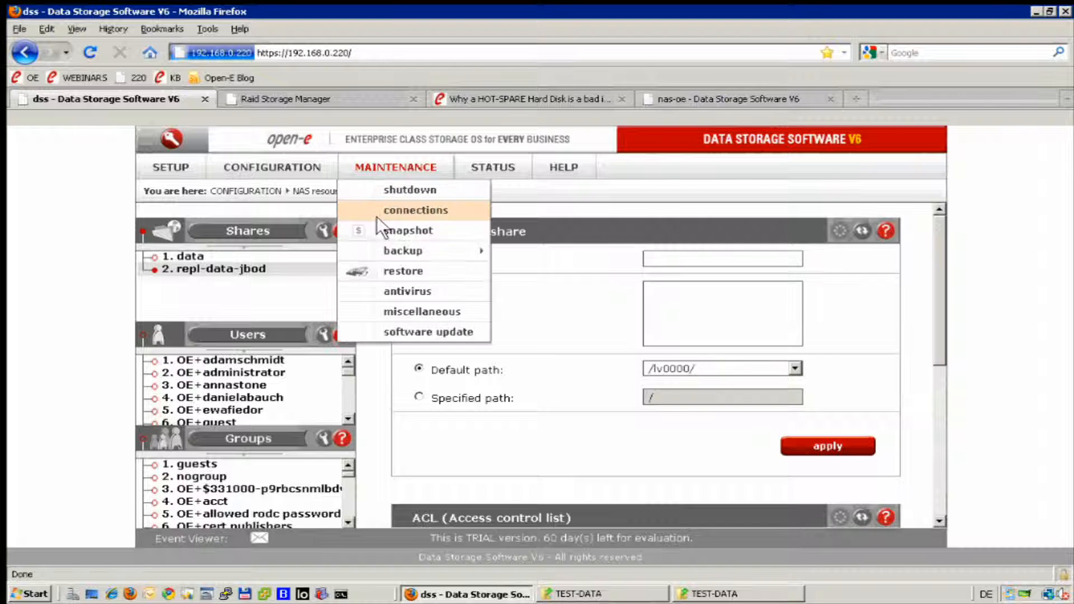
pyautogui.moveTo(387, 253)
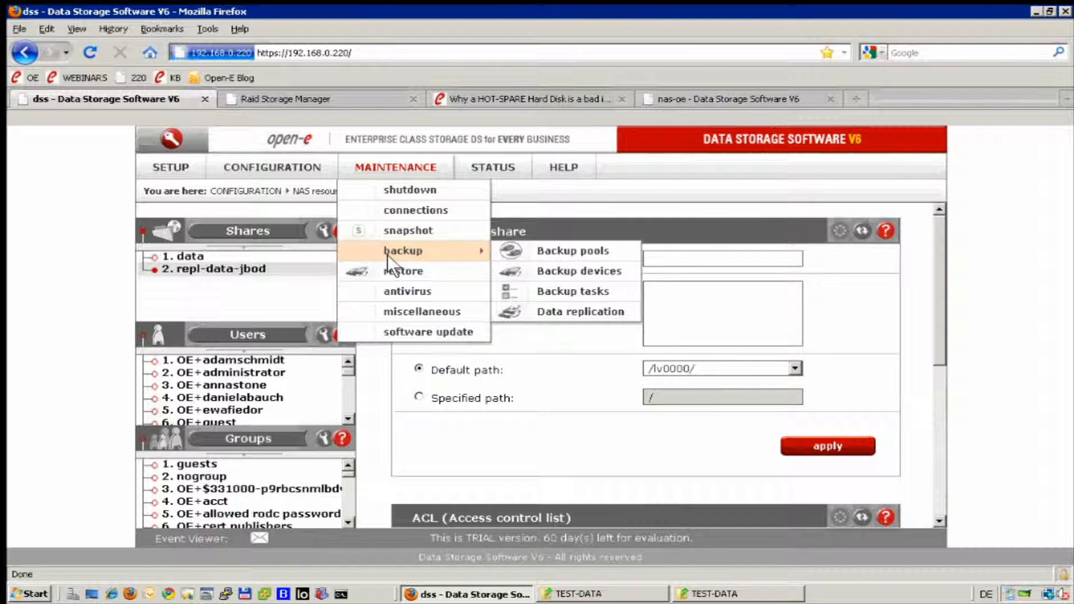
pyautogui.click(539, 302)
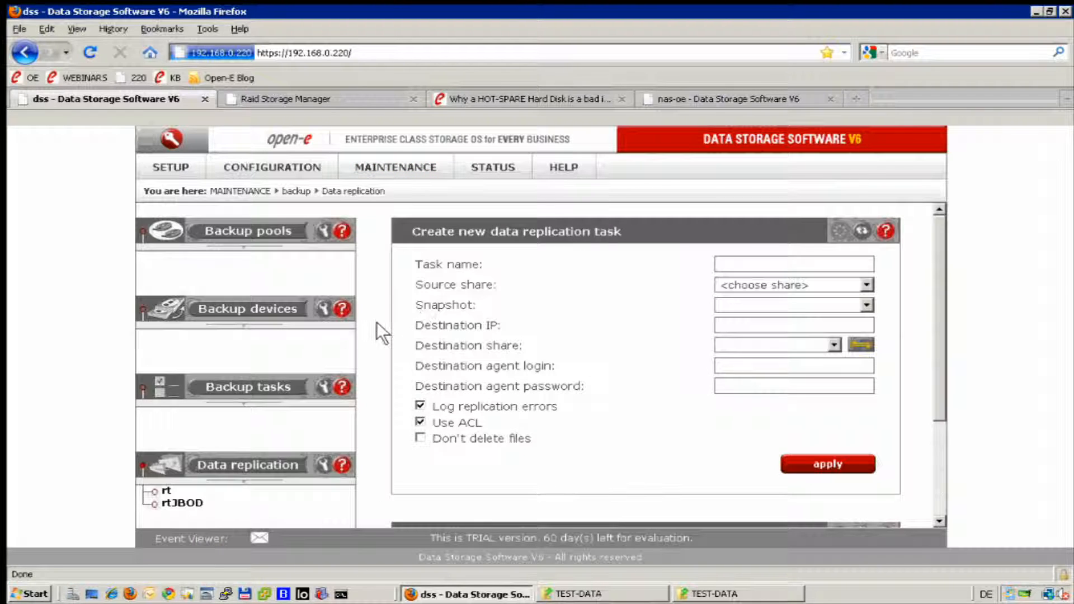
pyautogui.scroll(-5, 377, 317)
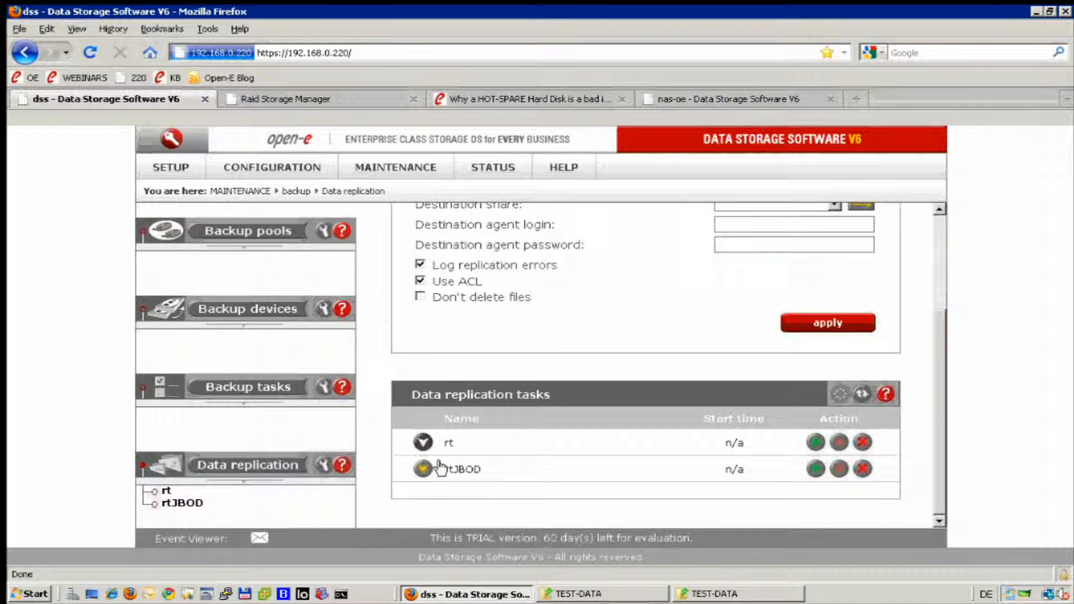
pyautogui.click(811, 469)
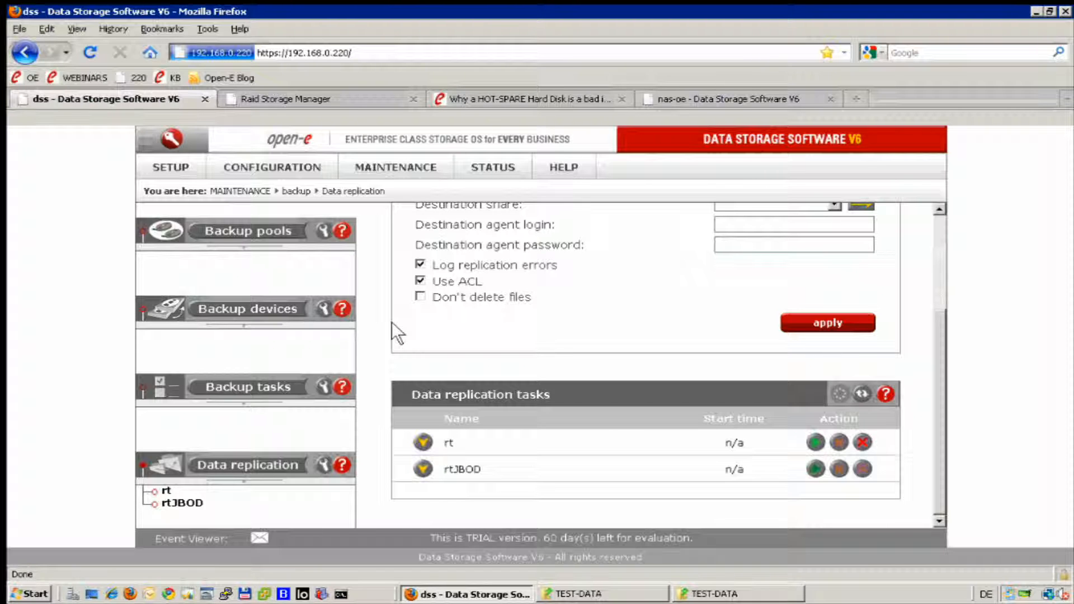
pyautogui.click(481, 160)
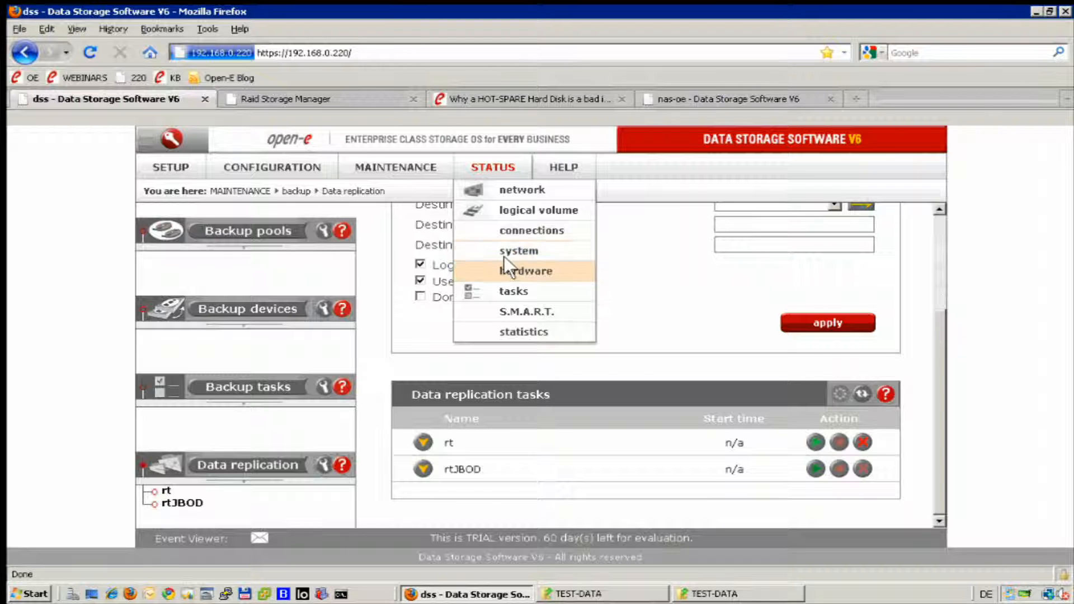
pyautogui.click(495, 282)
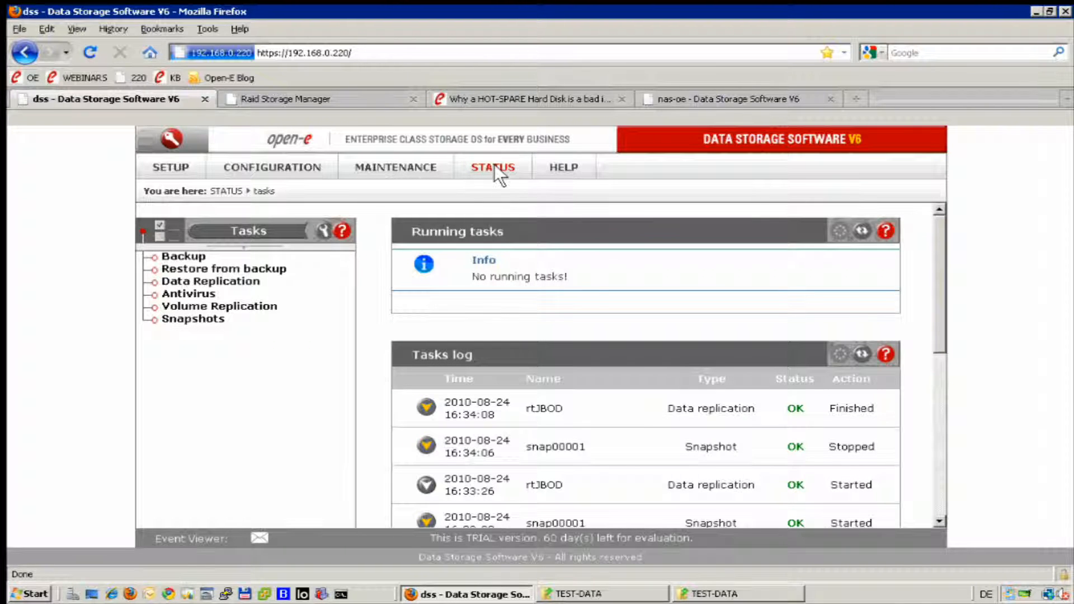
# Expand the Finished rtJBOD log entry to review its transfer details, then collapse it.
pyautogui.moveTo(495, 162)
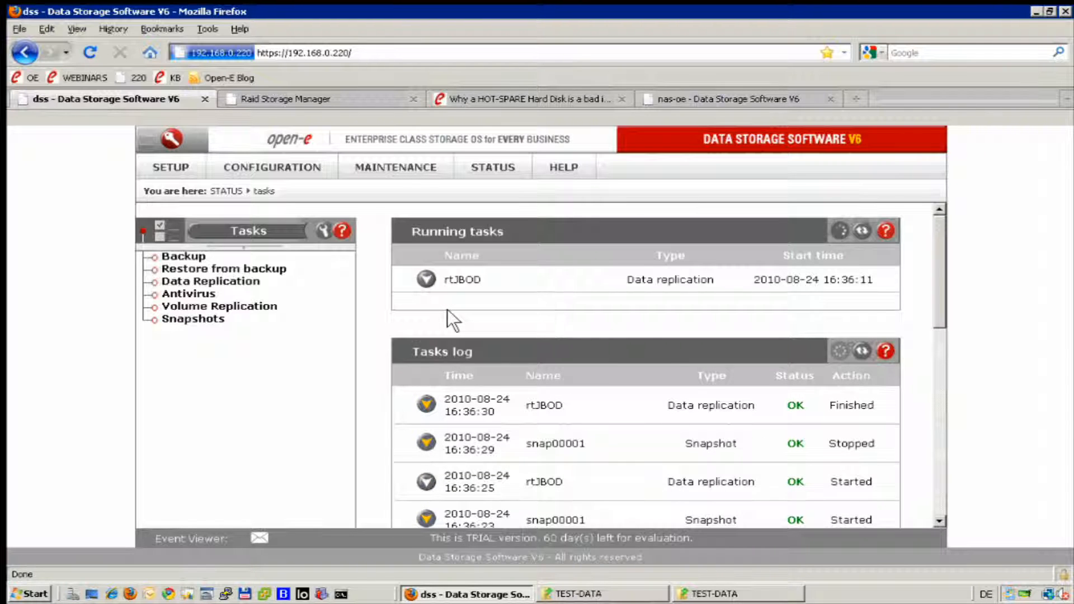
pyautogui.click(427, 409)
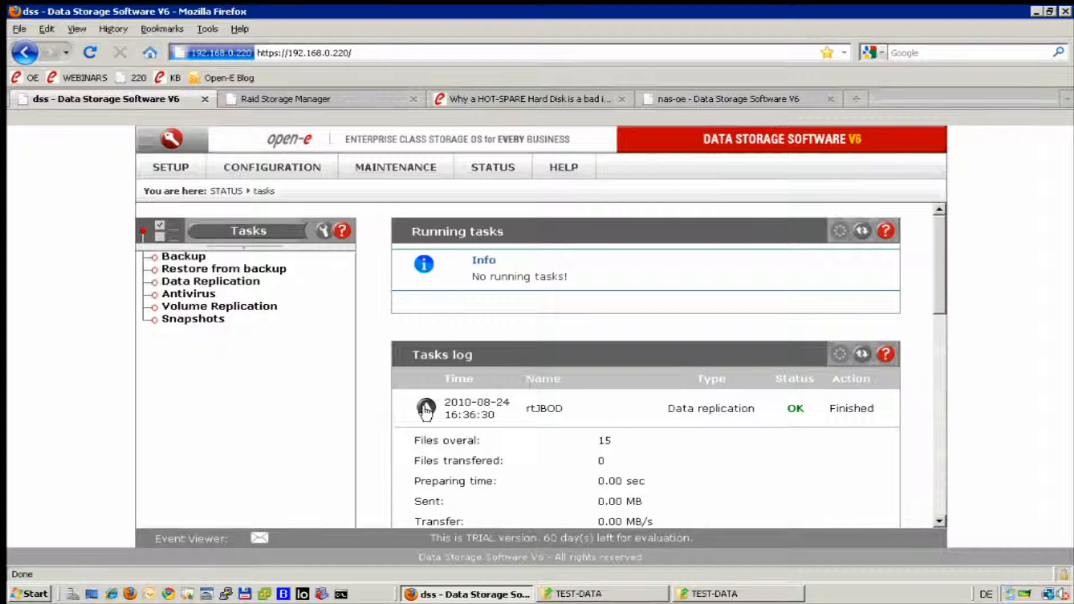
pyautogui.click(428, 408)
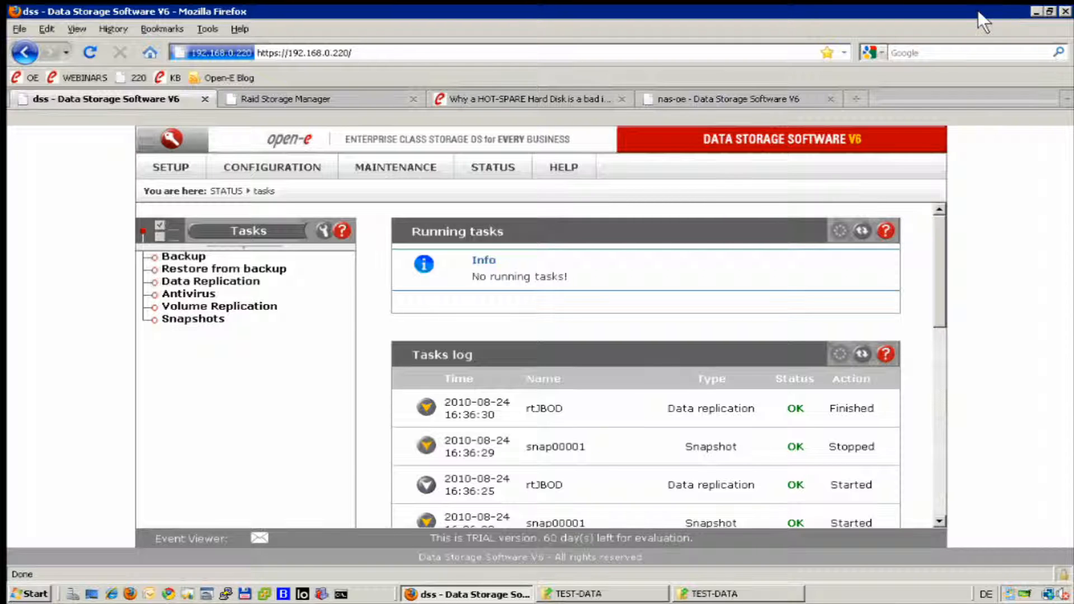
# Reposition both TEST-DATA windows and select BACKUPS in the replica window.
pyautogui.click(1032, 10)
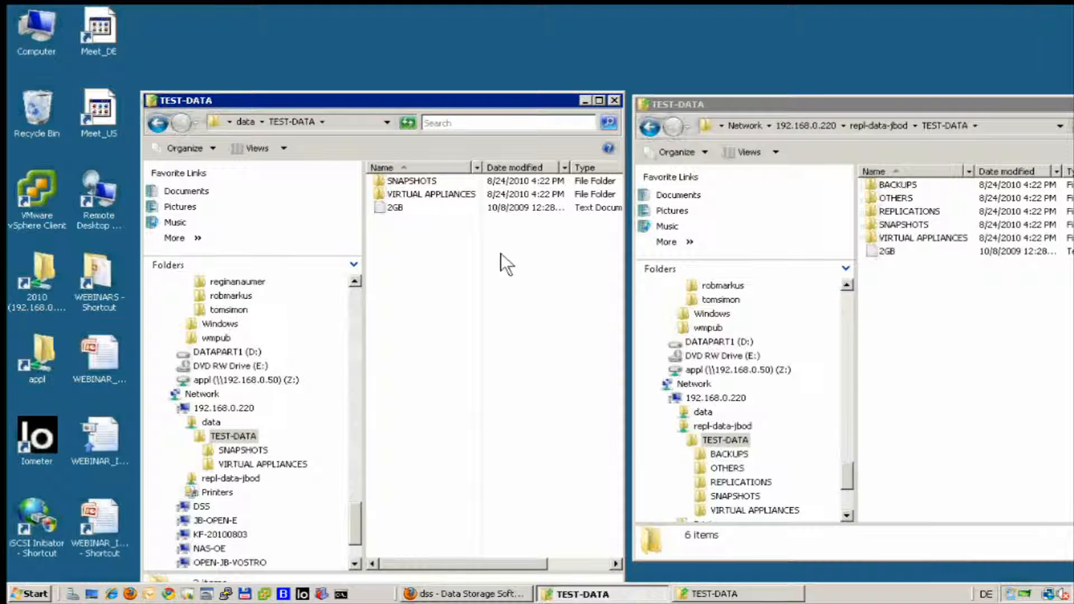
pyautogui.click(891, 313)
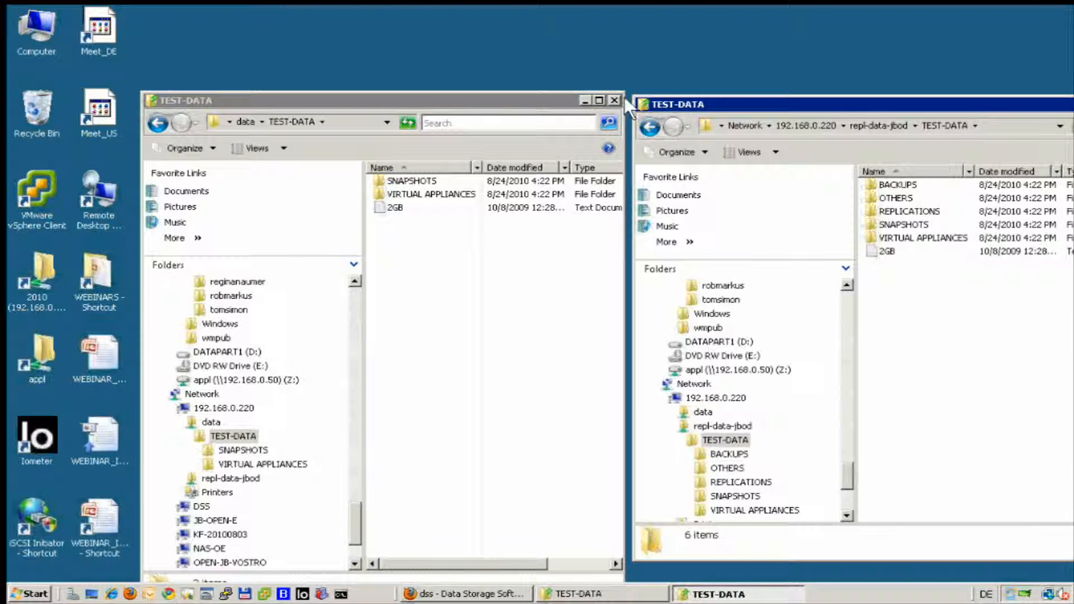
pyautogui.moveTo(515, 96); pyautogui.dragTo(421, 76)
pyautogui.click(735, 99)
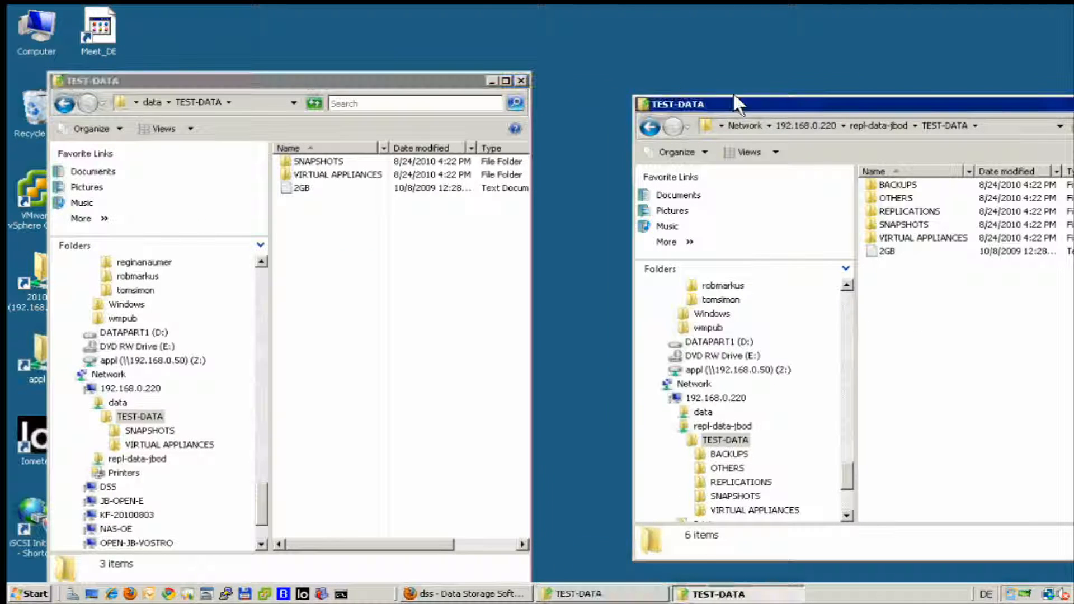
pyautogui.moveTo(739, 103); pyautogui.dragTo(640, 76)
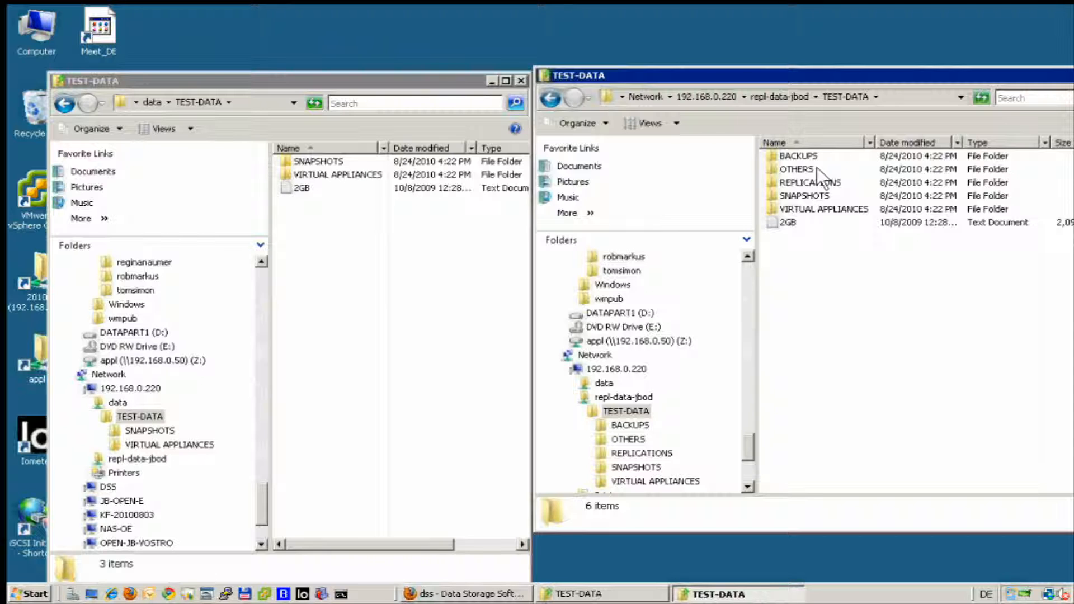
pyautogui.click(806, 156)
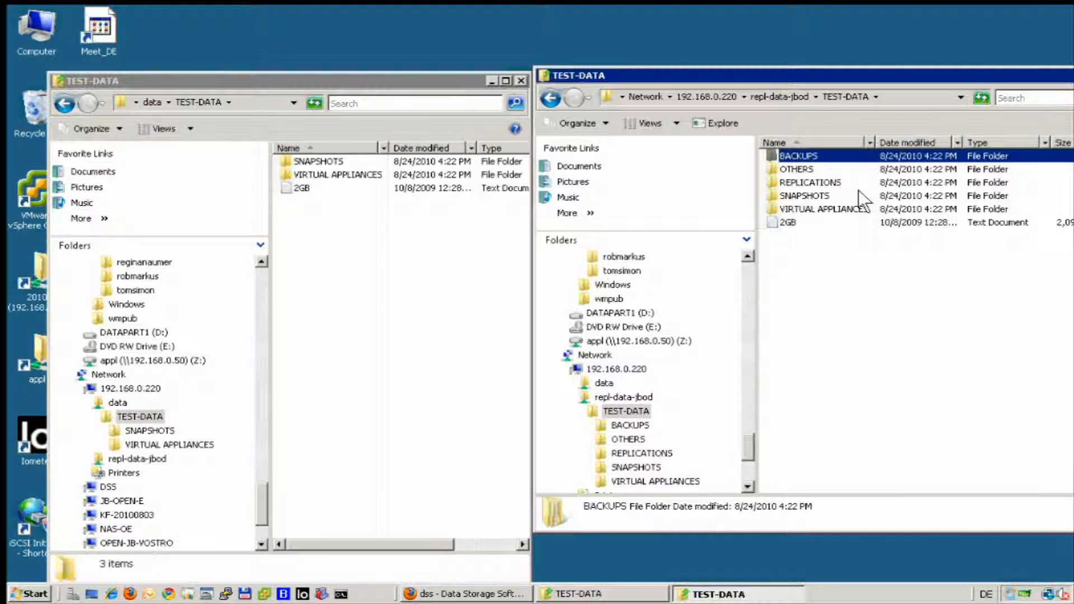
# Select BACKUPS through REPLICATIONS in the replica and paste them into the original TEST-DATA.
pyautogui.hotkey('shift', 'Down')
pyautogui.hotkey('shift', 'Down')
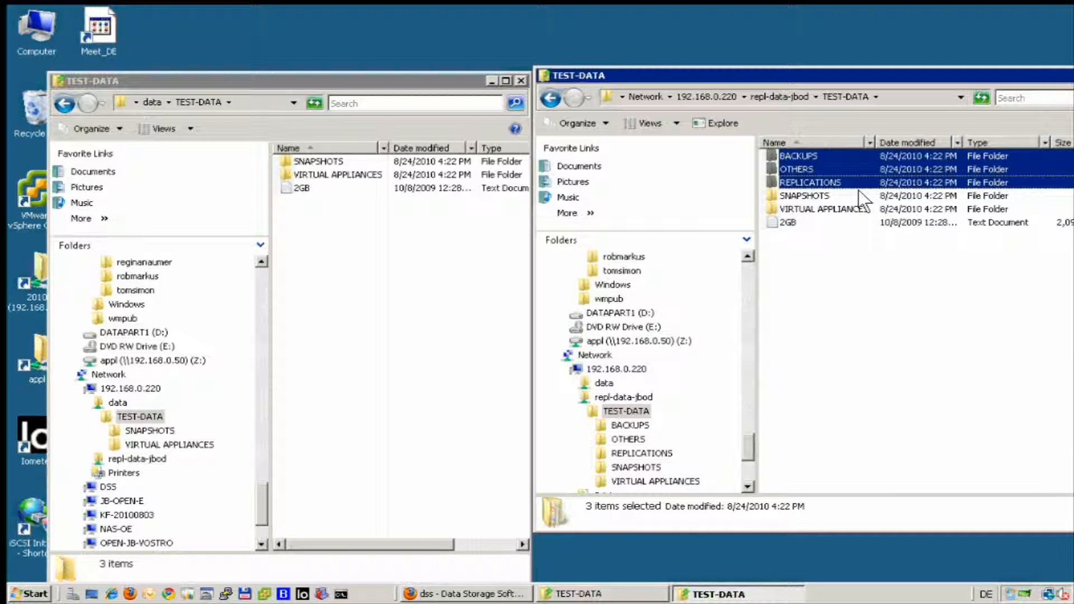
pyautogui.click(353, 250)
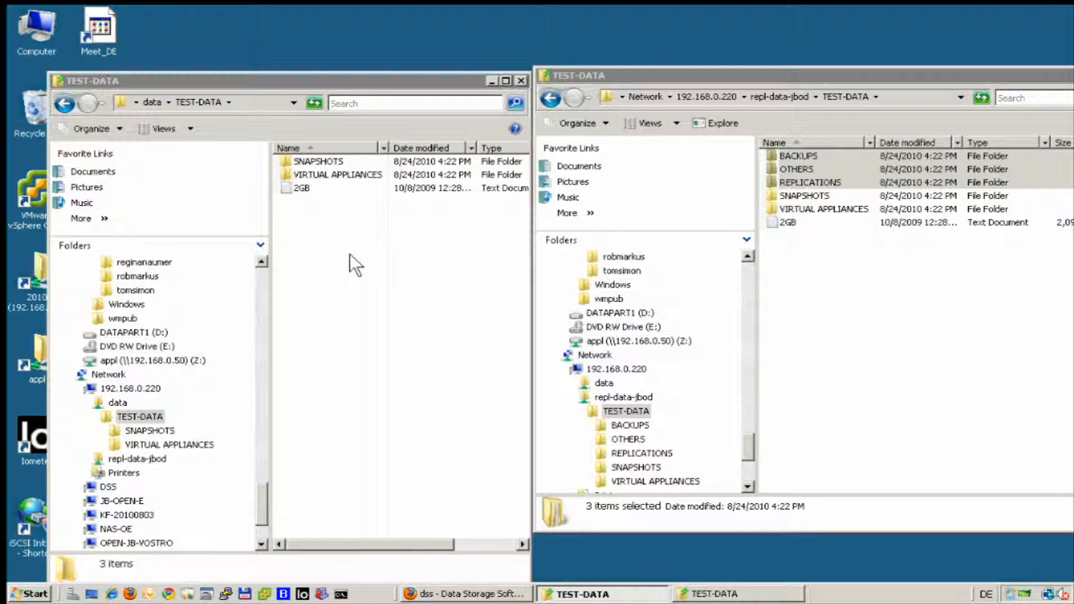
pyautogui.hotkey('ctrl', 'v')
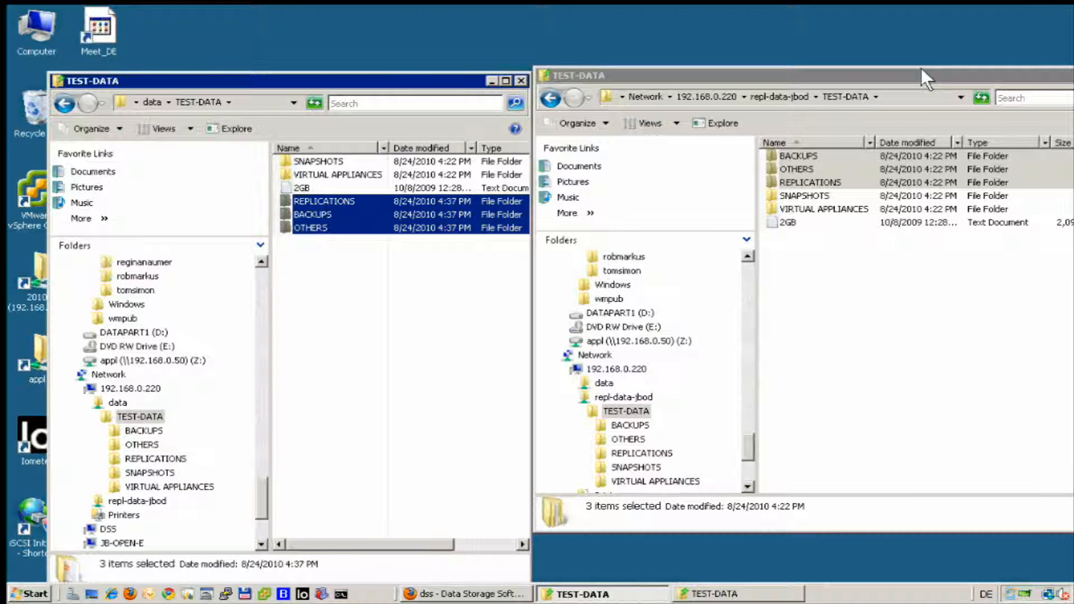
# Restore the dss Firefox window showing the Tasks status page.
pyautogui.click(442, 594)
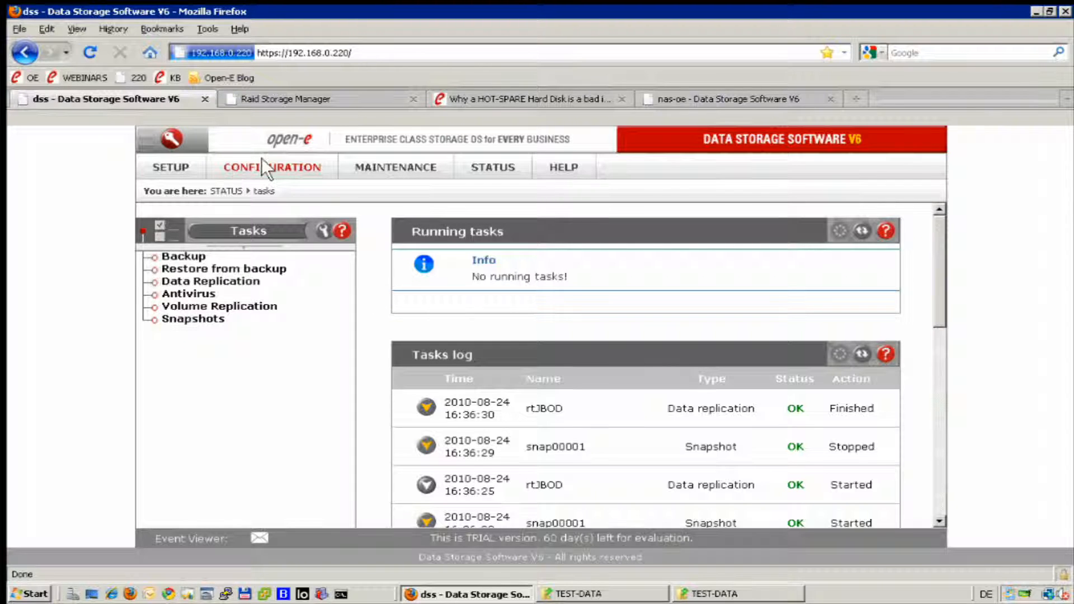
pyautogui.moveTo(162, 164)
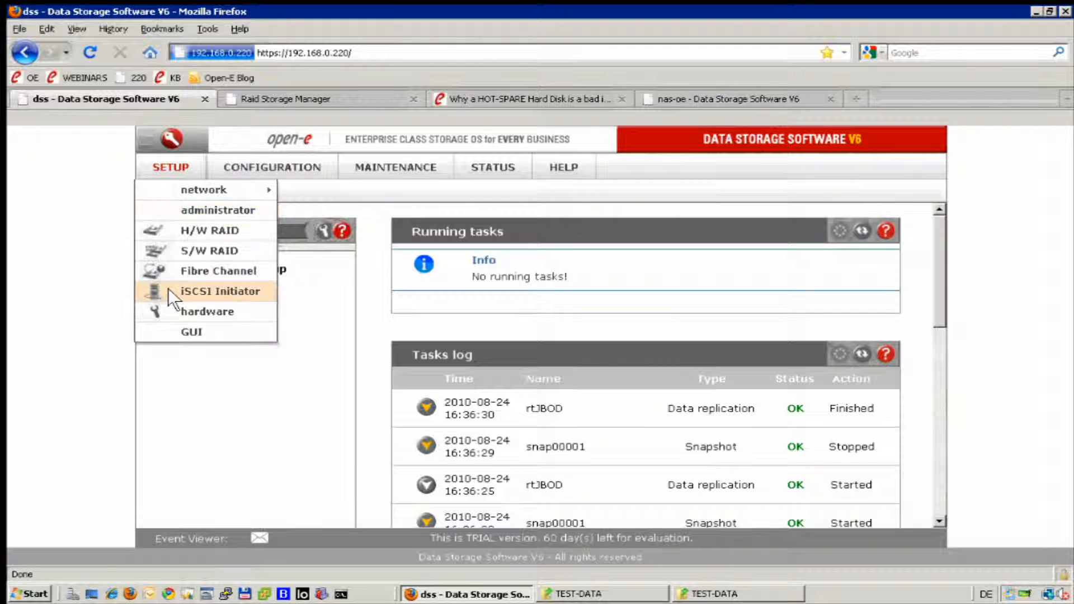
# Check the iSCSI Initiator target, then open repl02 showing lvrepl0200 at 191.81 GB.
pyautogui.click(203, 285)
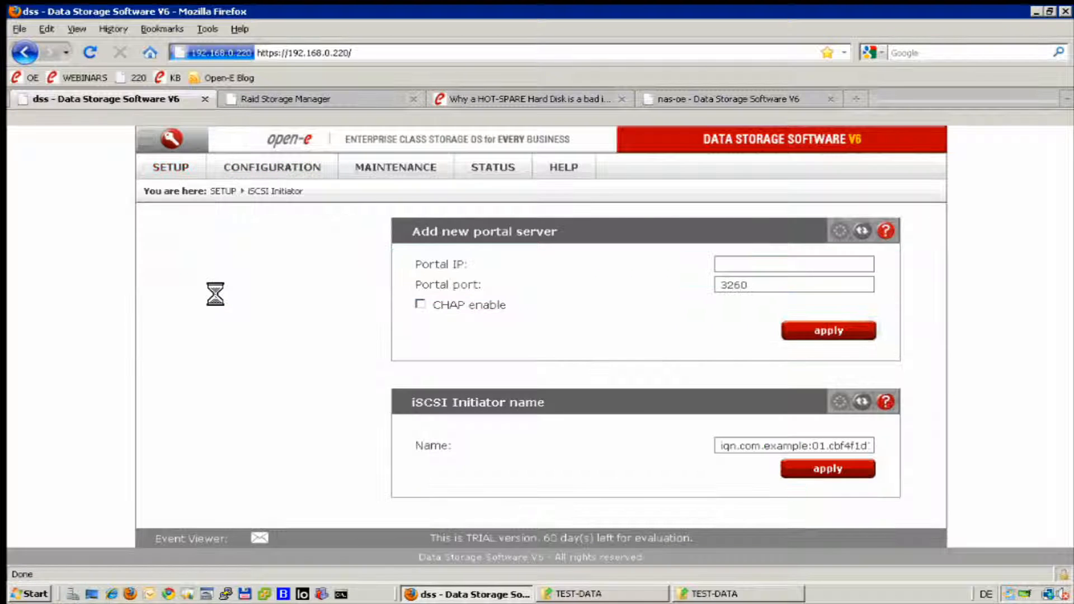
pyautogui.click(275, 271)
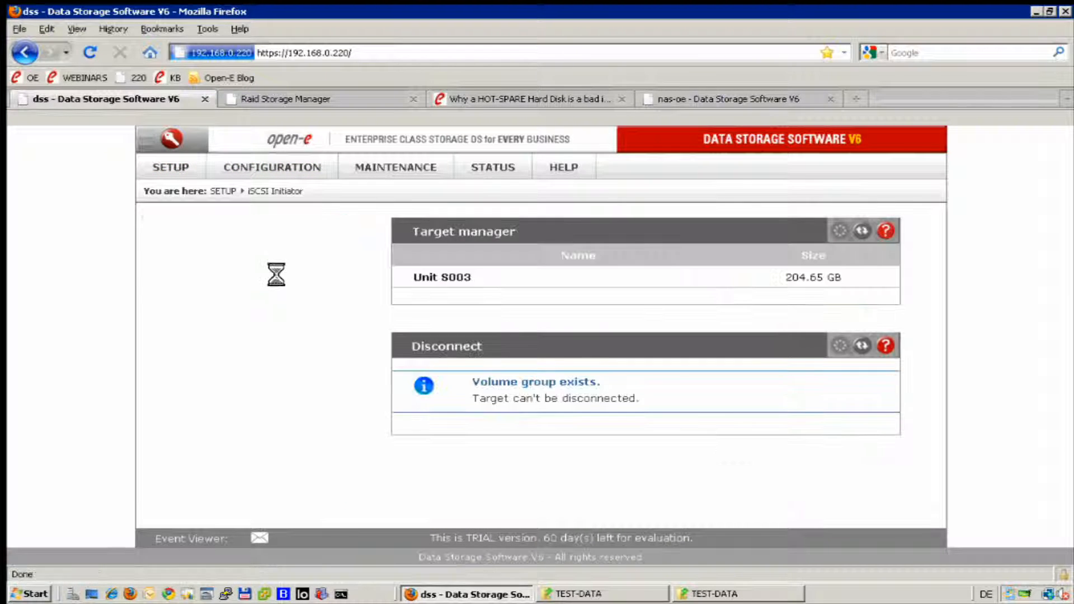
pyautogui.moveTo(285, 155)
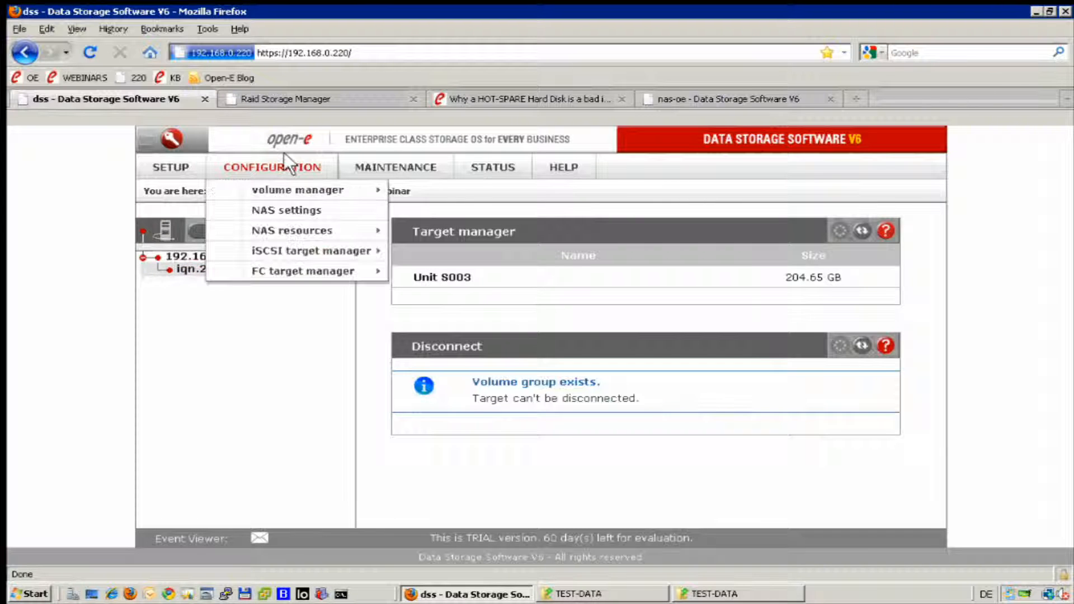
pyautogui.moveTo(310, 190)
pyautogui.click(423, 185)
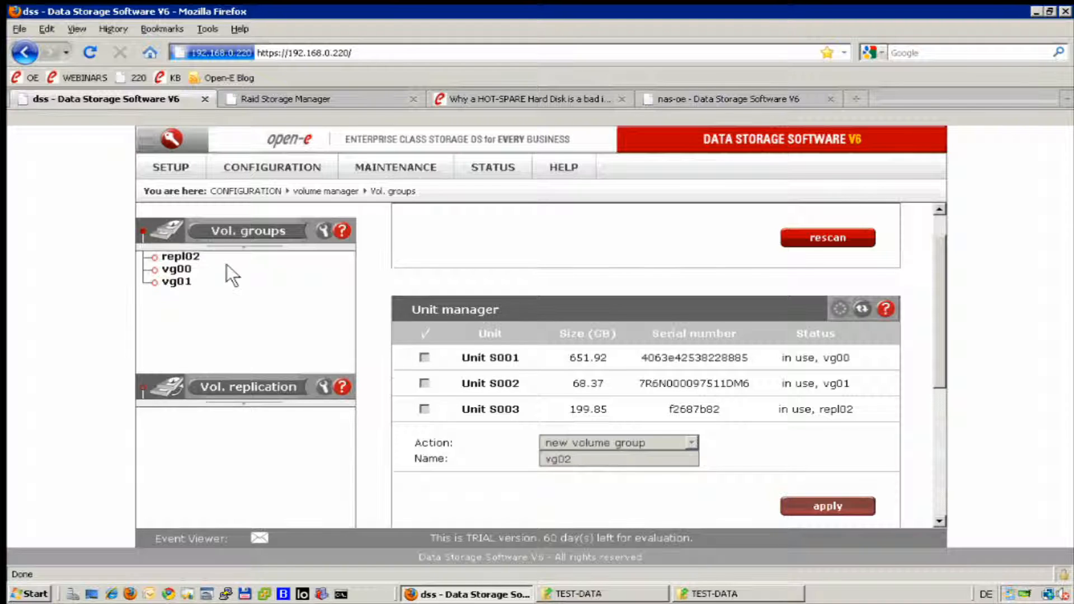
pyautogui.click(195, 255)
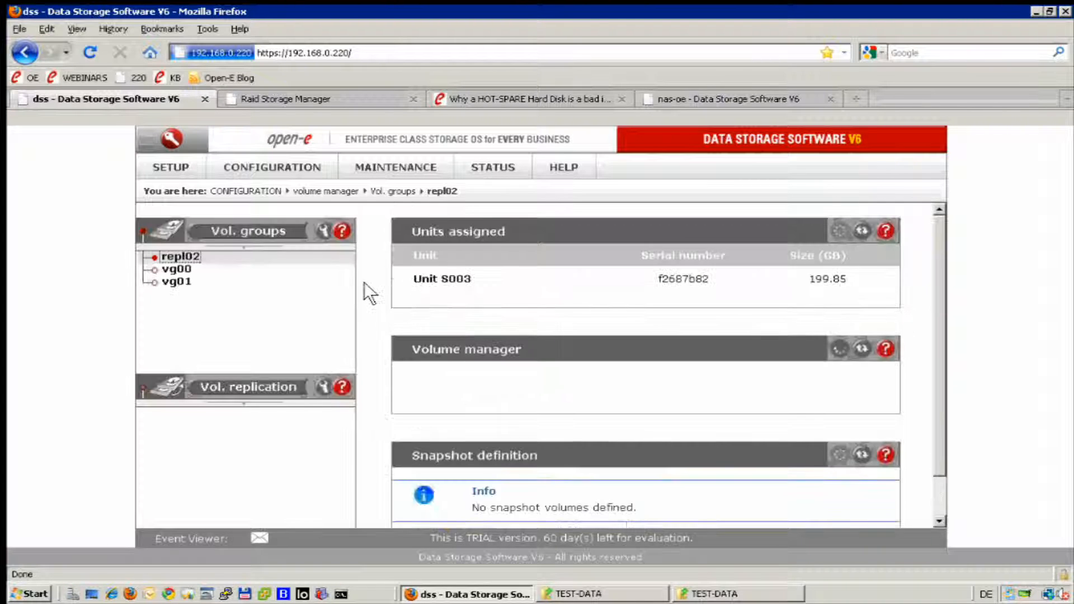
pyautogui.scroll(-3, 364, 282)
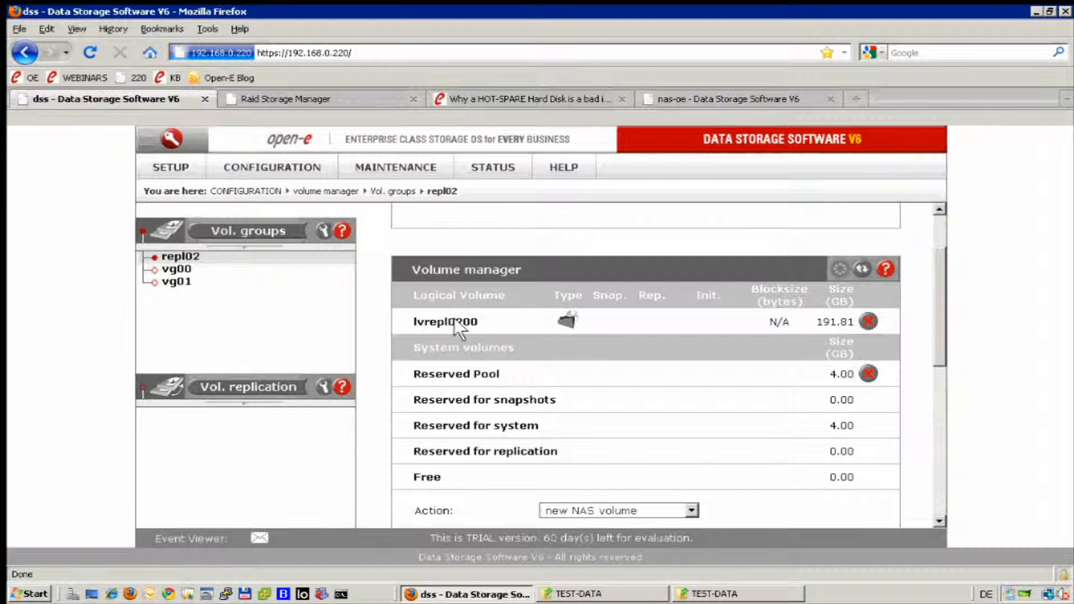
# On the Shares page, choose Specified path to list lv0000, lv0100, lvrepl0200 and snapshots.
pyautogui.click(284, 157)
pyautogui.moveTo(290, 227)
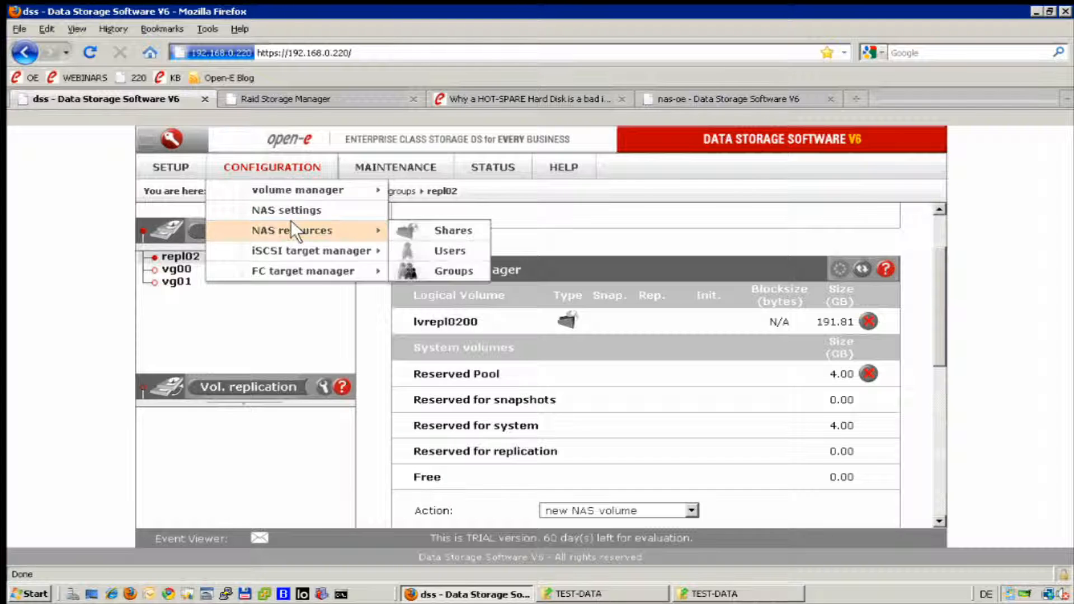
pyautogui.click(408, 227)
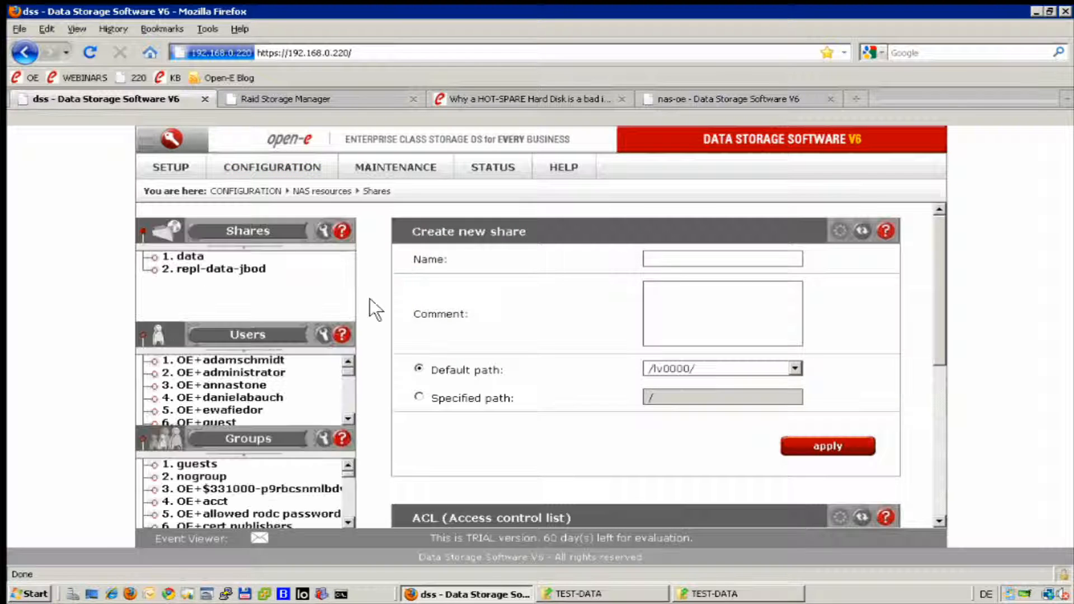
pyautogui.click(418, 397)
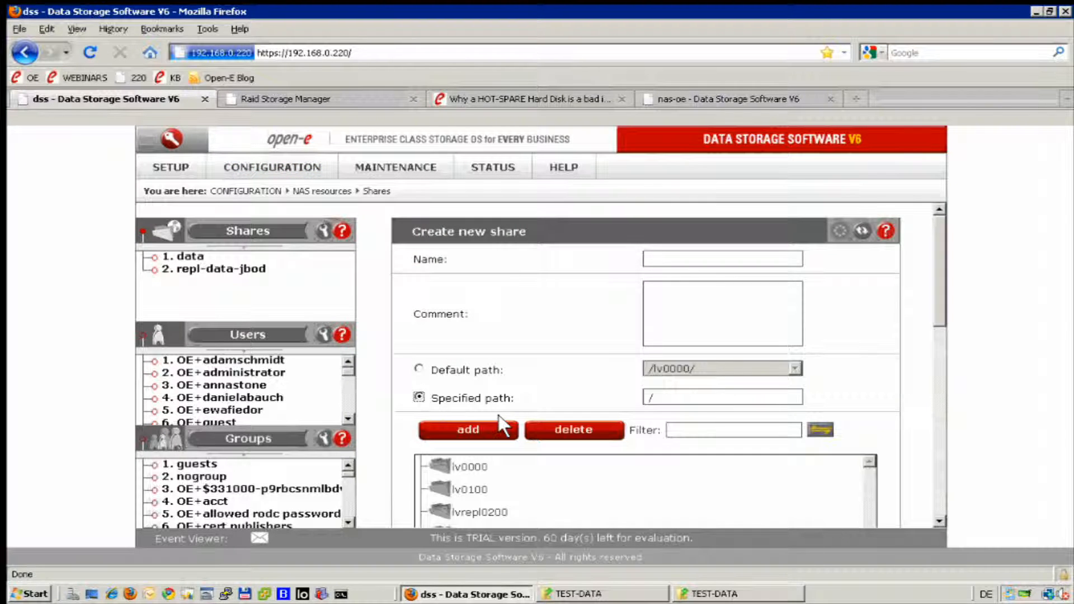
pyautogui.scroll(-3, 507, 442)
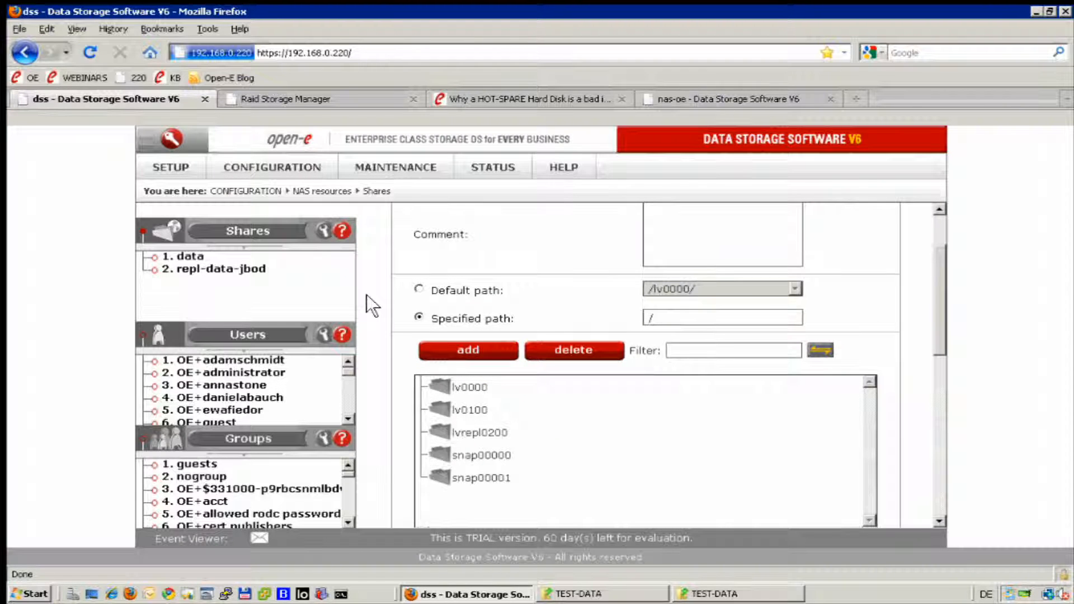
# Return to the volume manager's Vol. groups page.
pyautogui.click(273, 163)
pyautogui.moveTo(273, 227)
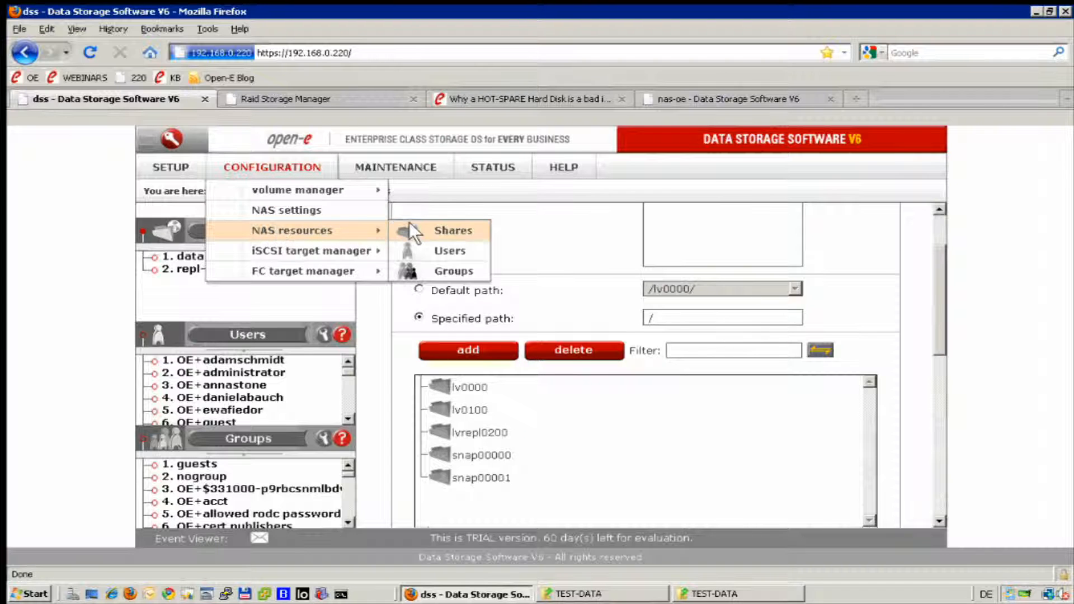
pyautogui.moveTo(344, 190)
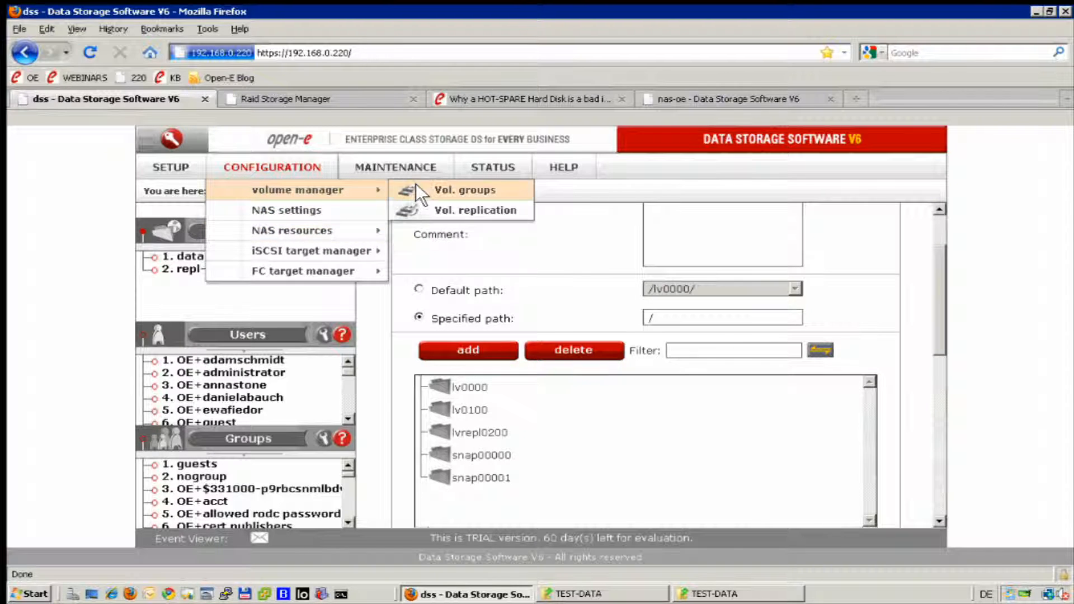
pyautogui.click(415, 187)
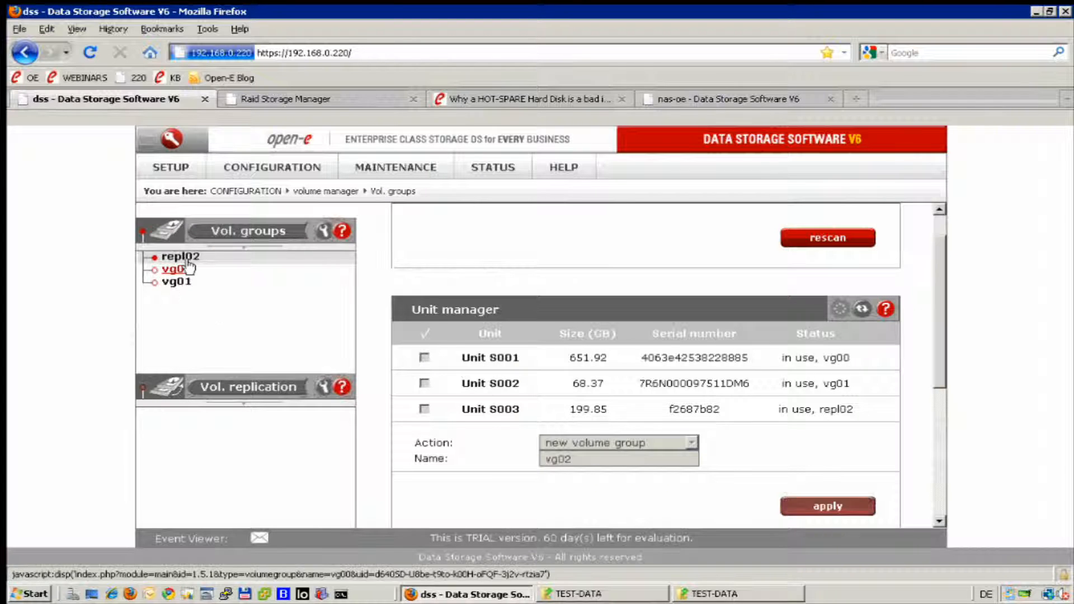
# Open repl02 in Vol. groups and click delete on the lvrepl0200 logical volume.
pyautogui.click(181, 256)
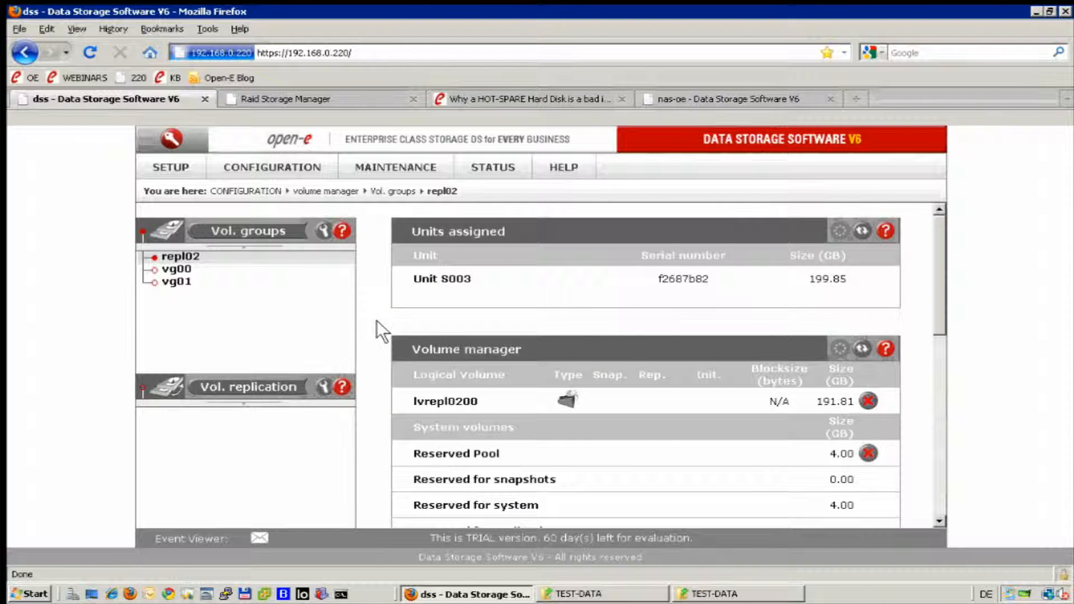
pyautogui.scroll(-3, 376, 321)
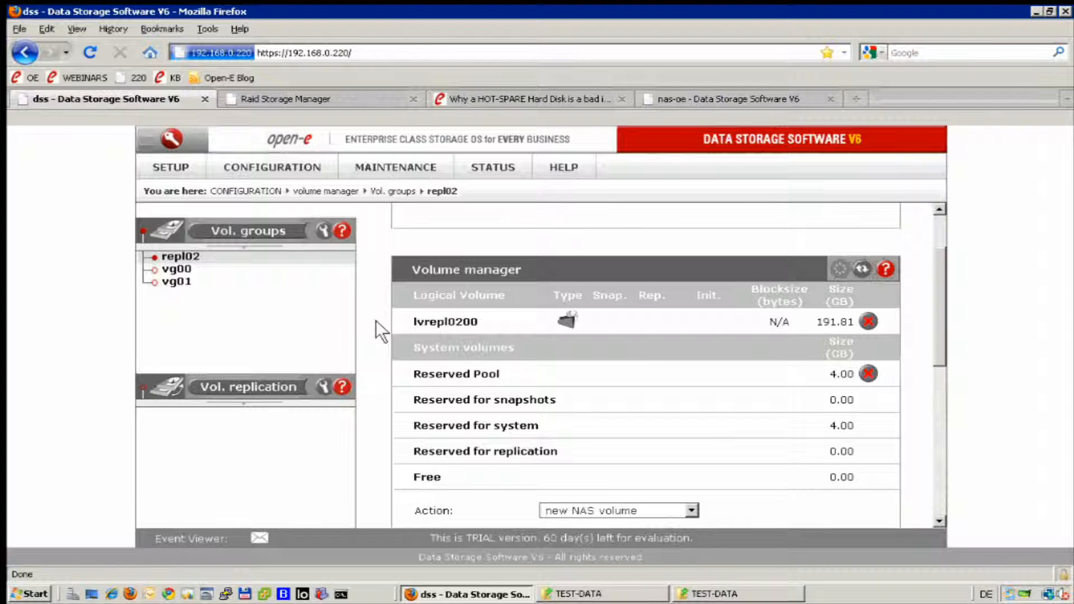
pyautogui.scroll(-5, 375, 320)
pyautogui.scroll(6, 375, 320)
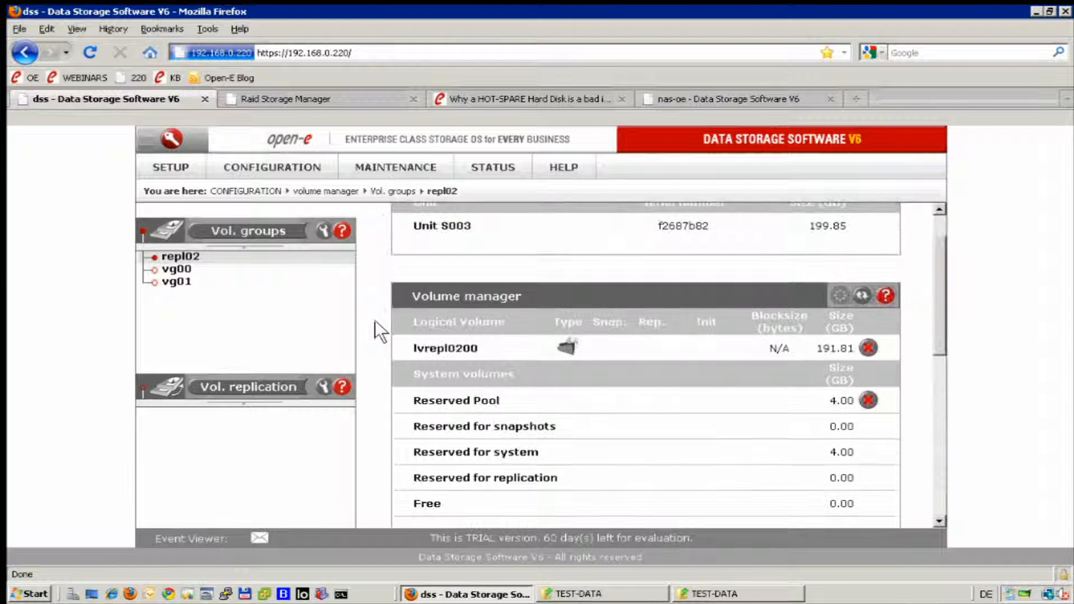
pyautogui.moveTo(250, 161)
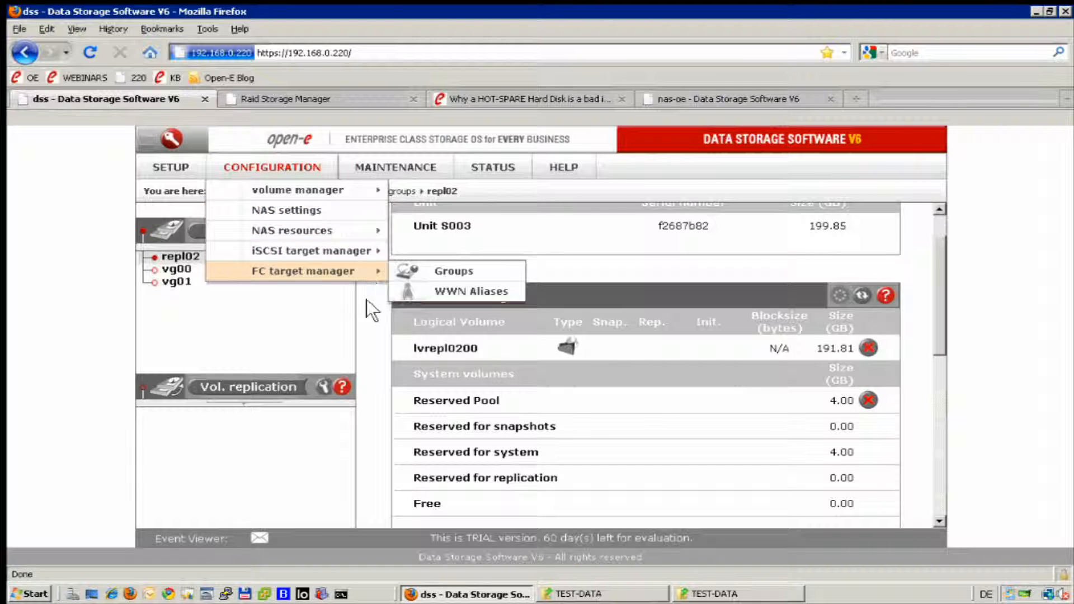
pyautogui.click(868, 348)
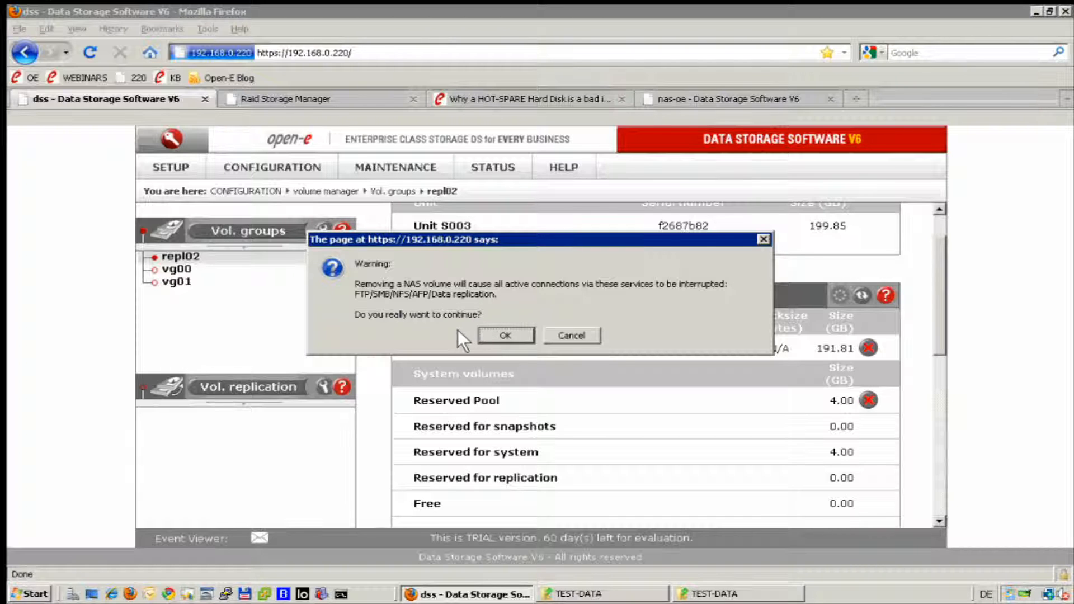
# Confirm the warning to remove the lvrepl0200 NAS volume.
pyautogui.click(500, 334)
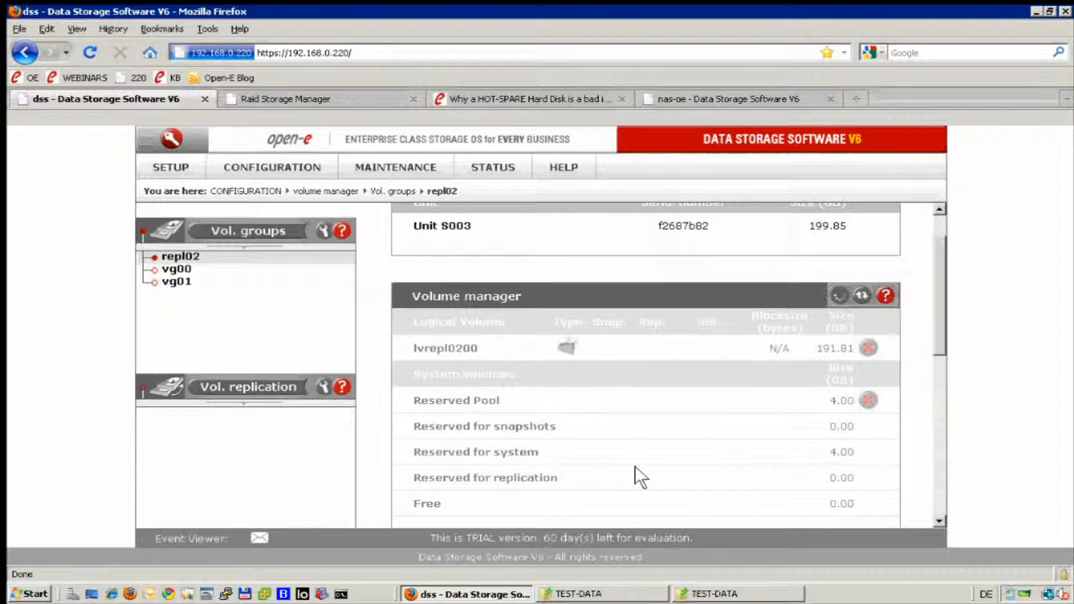
# Cancel the Network Error dialogs for the repl-data-jbod and data shares, then return to Firefox.
pyautogui.click(742, 594)
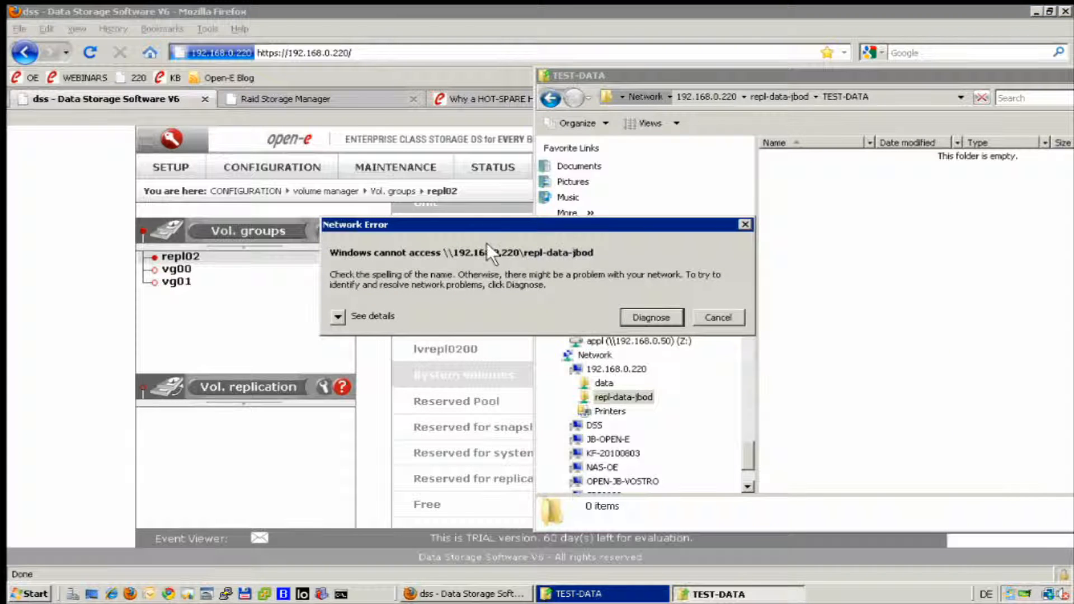
pyautogui.click(717, 314)
pyautogui.click(630, 593)
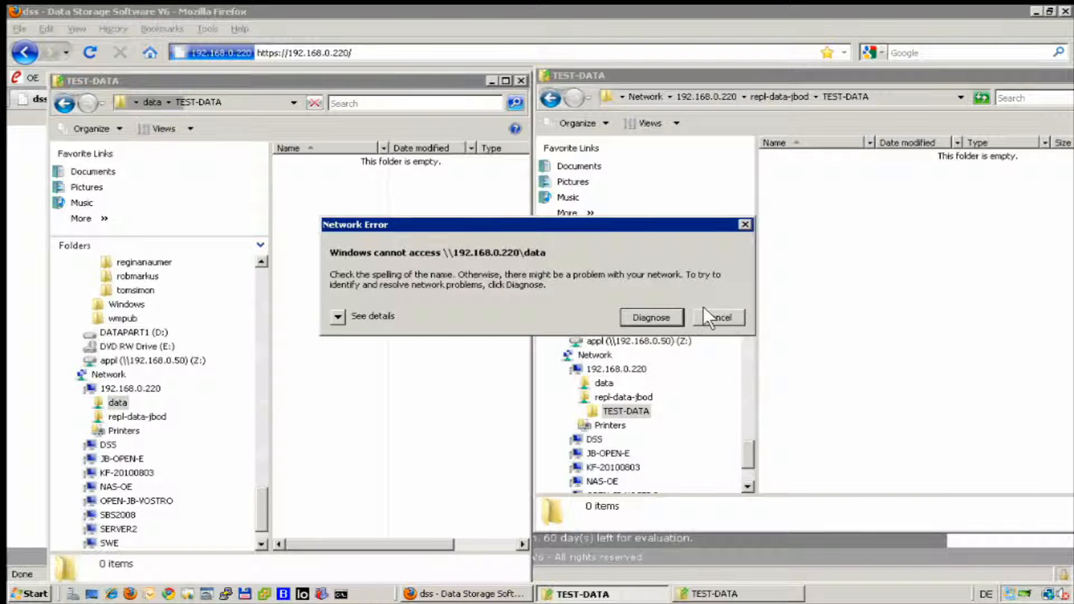
pyautogui.click(706, 315)
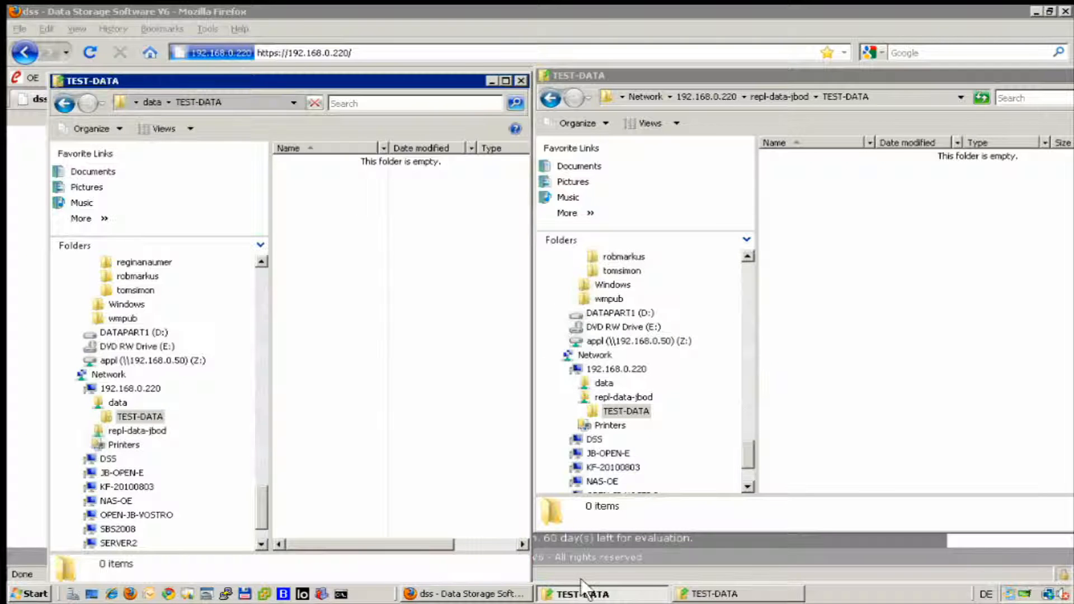
pyautogui.click(452, 595)
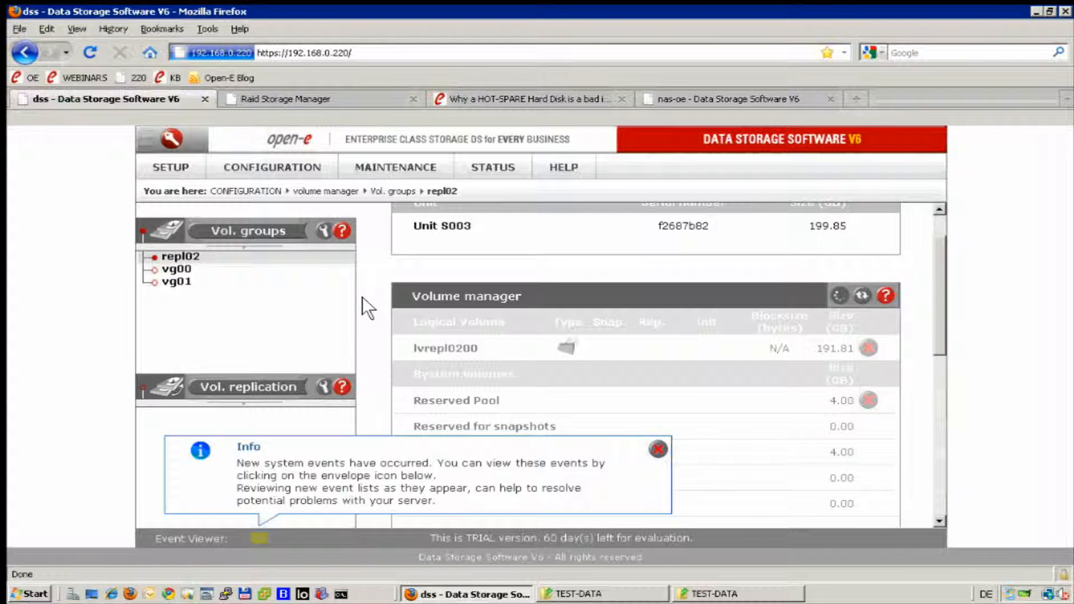
# Dismiss the system events notice and close the data share's TEST-DATA Explorer window.
pyautogui.click(658, 449)
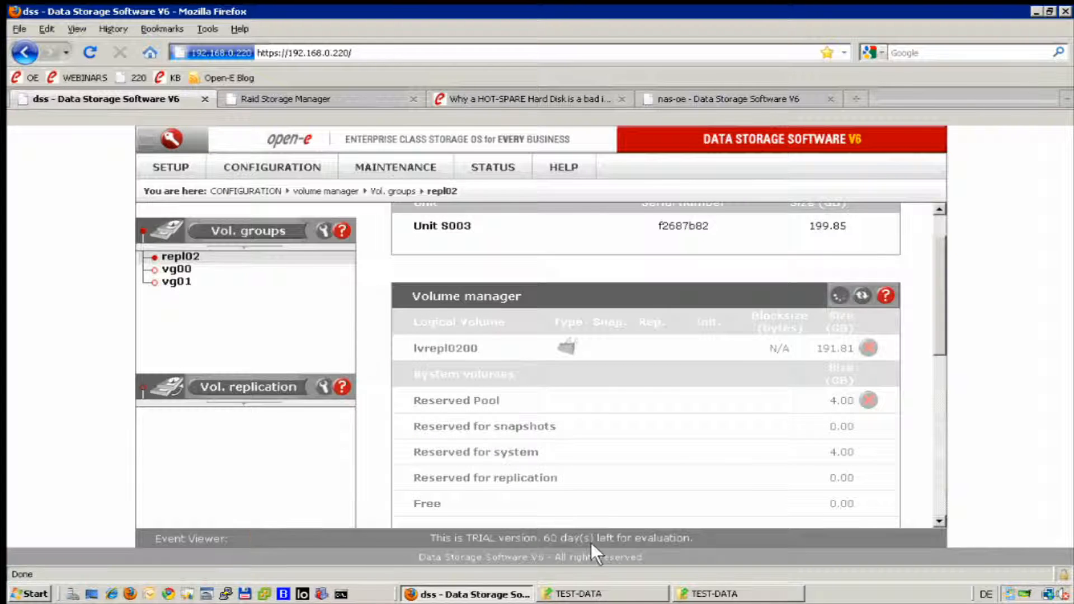
pyautogui.click(610, 594)
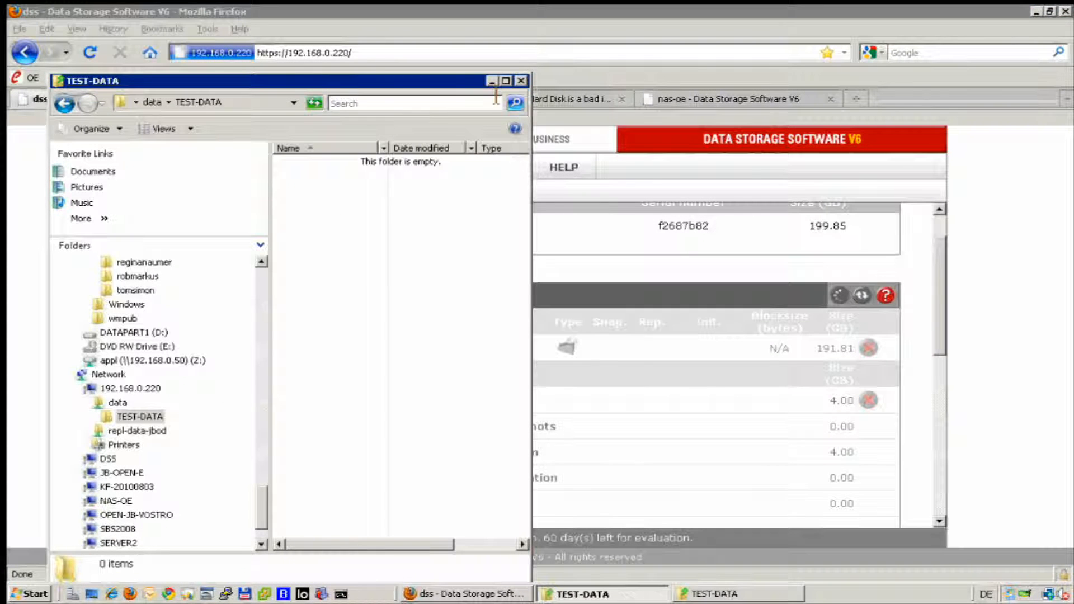
pyautogui.click(521, 80)
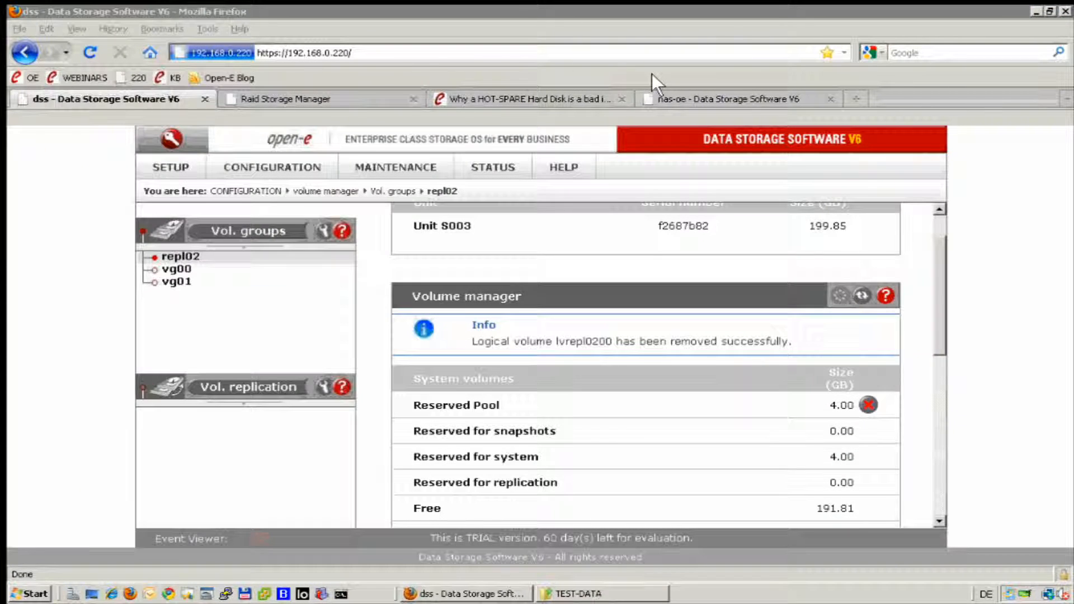
# Close the repl-data-jbod TEST-DATA window and minimize Firefox to show the desktop.
pyautogui.click(594, 596)
pyautogui.rightClick(619, 594)
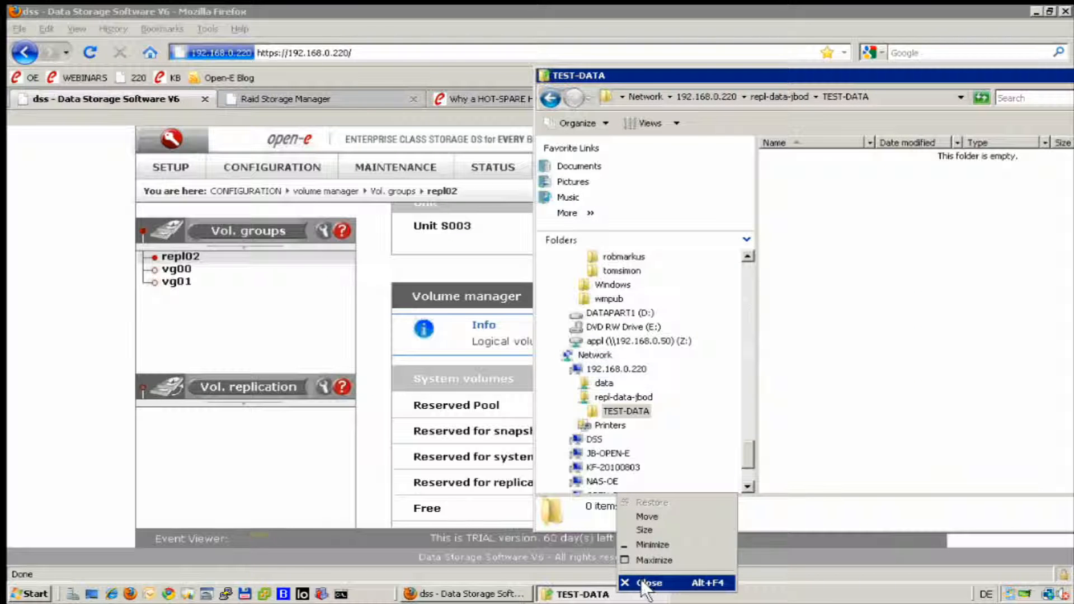
pyautogui.click(644, 583)
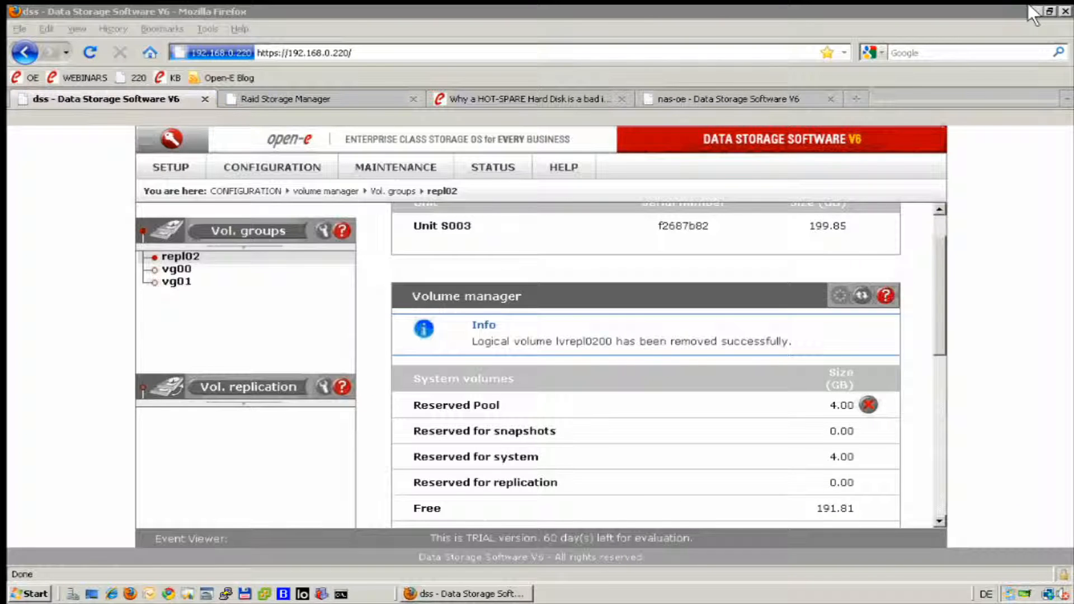
pyautogui.click(1033, 10)
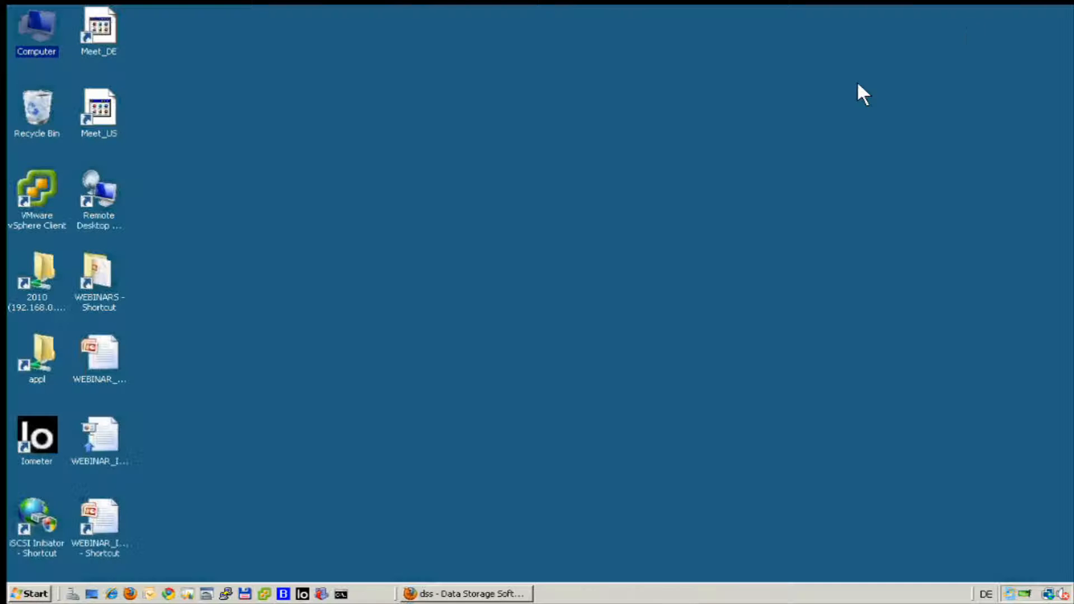
# Open \\192.168.0.220\data\TEST-DATA in a new Explorer window, then return to the storage console.
pyautogui.rightClick(28, 594)
pyautogui.click(80, 502)
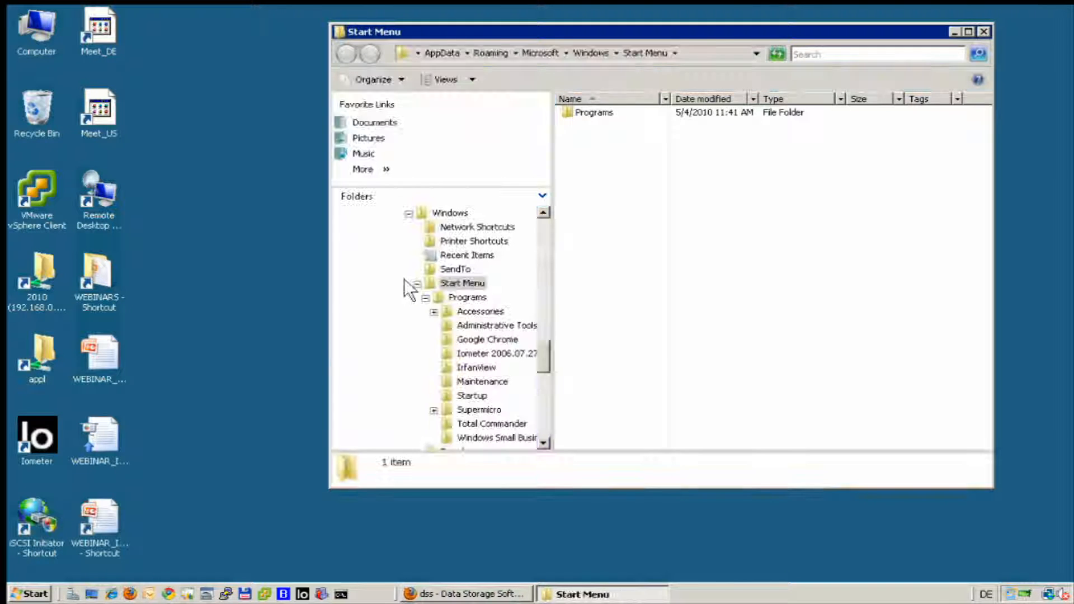
pyautogui.click(725, 56)
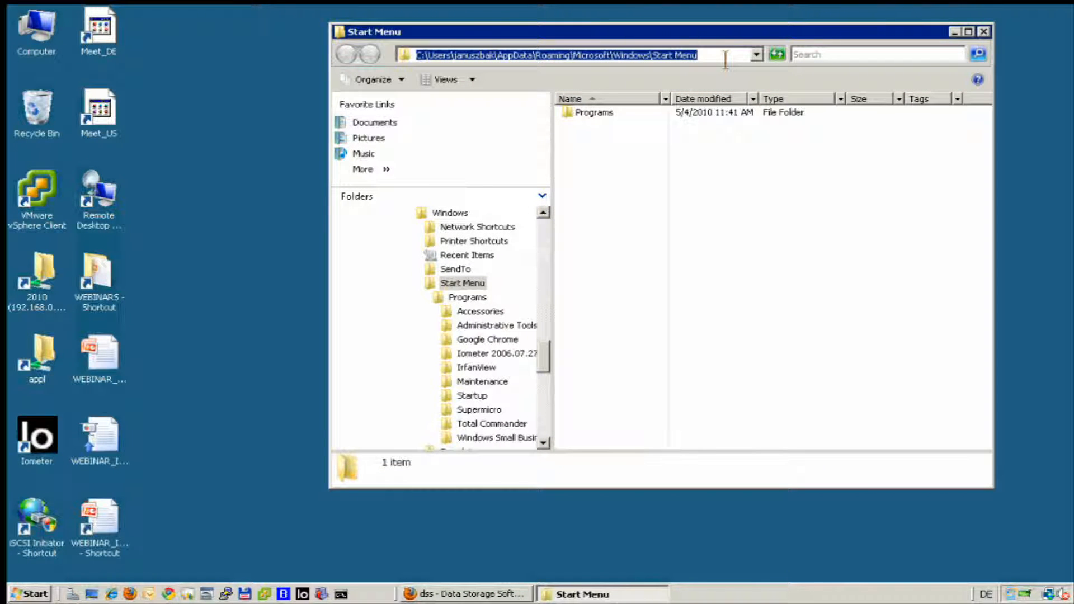
pyautogui.write('\\\\')
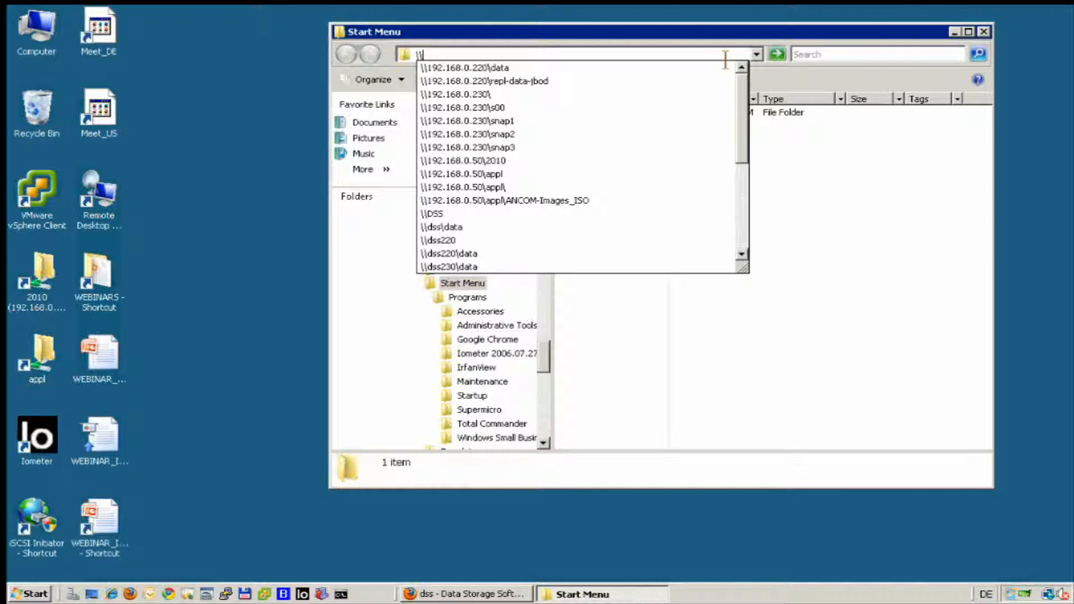
pyautogui.press('Down')
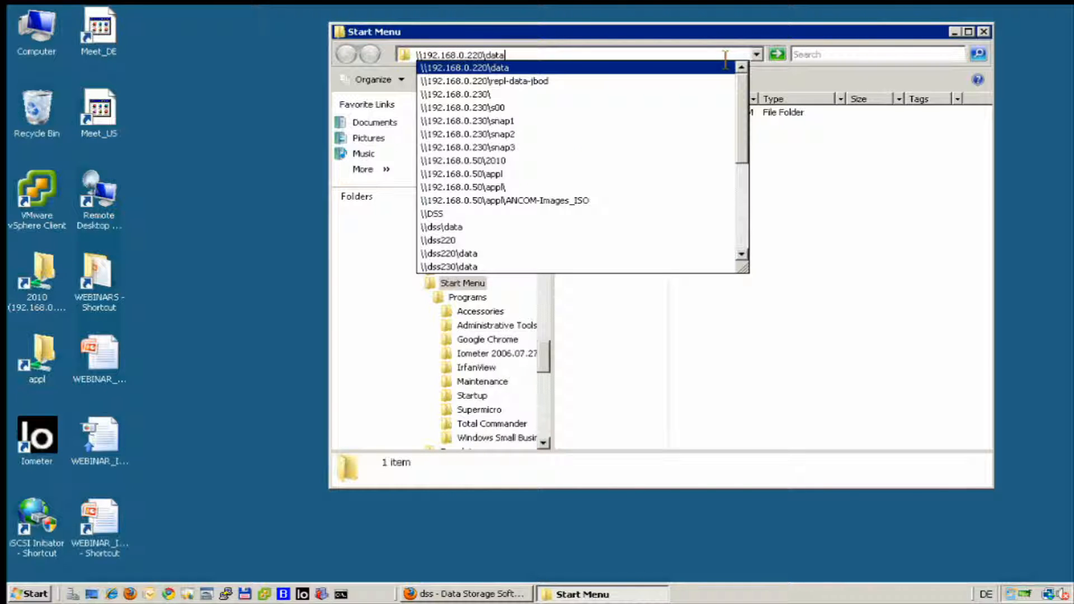
pyautogui.press('Return')
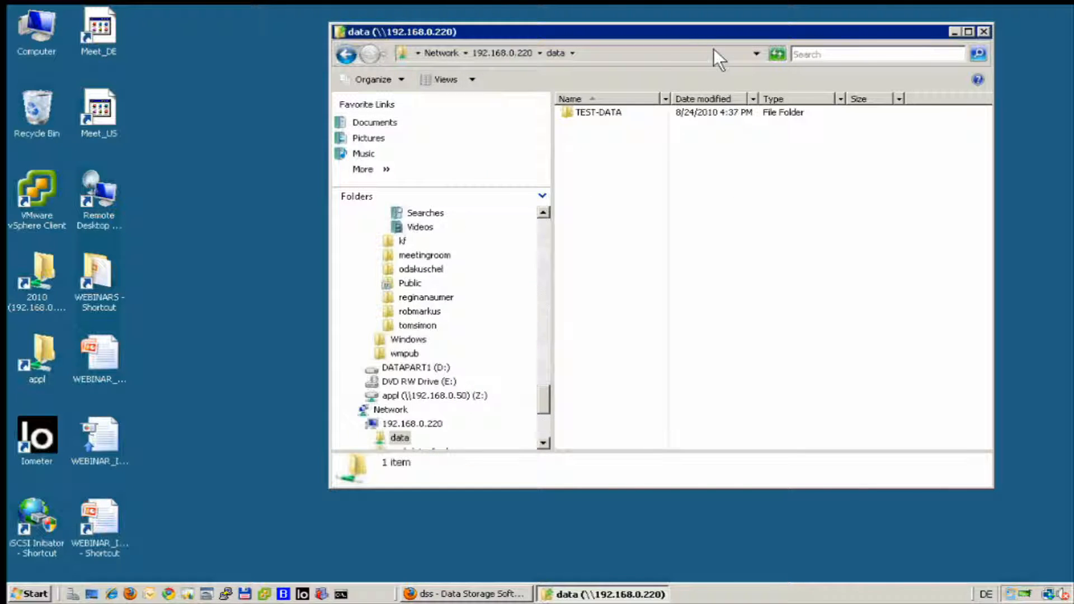
pyautogui.doubleClick(586, 113)
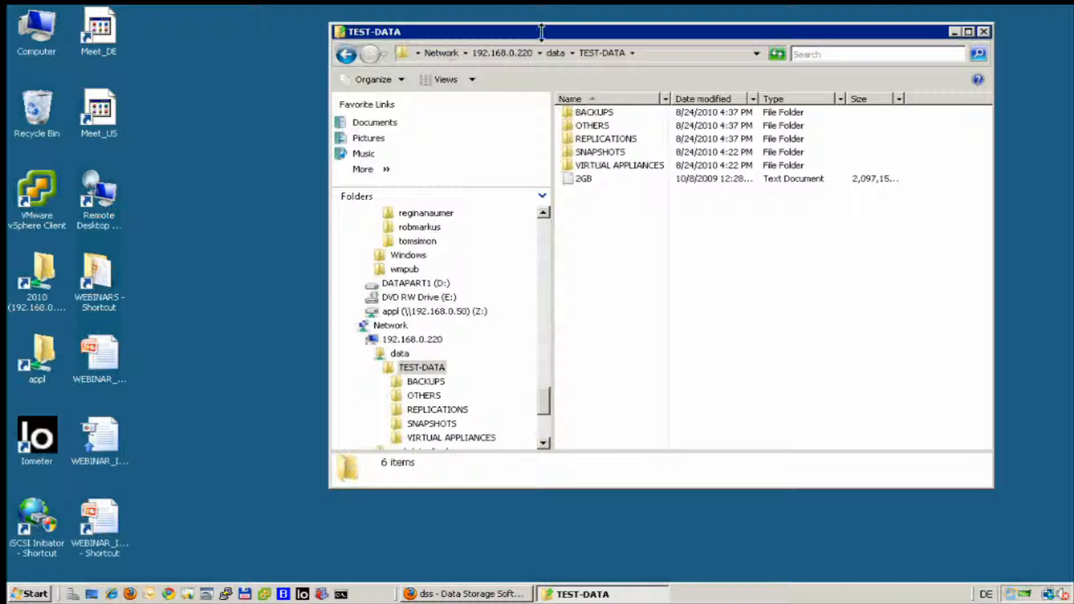
pyautogui.moveTo(525, 37); pyautogui.dragTo(371, 31)
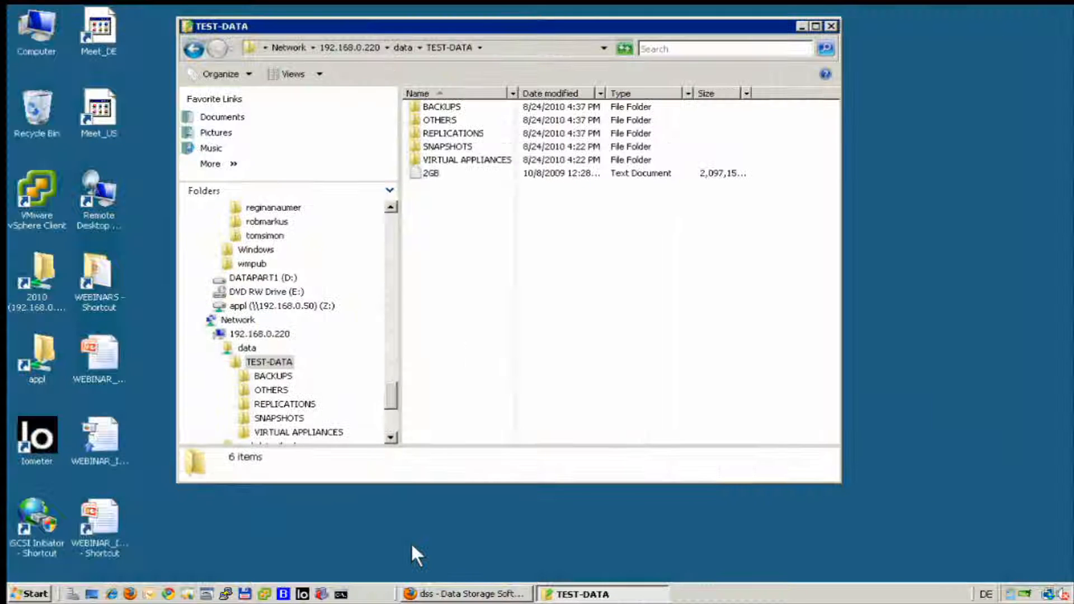
pyautogui.click(426, 587)
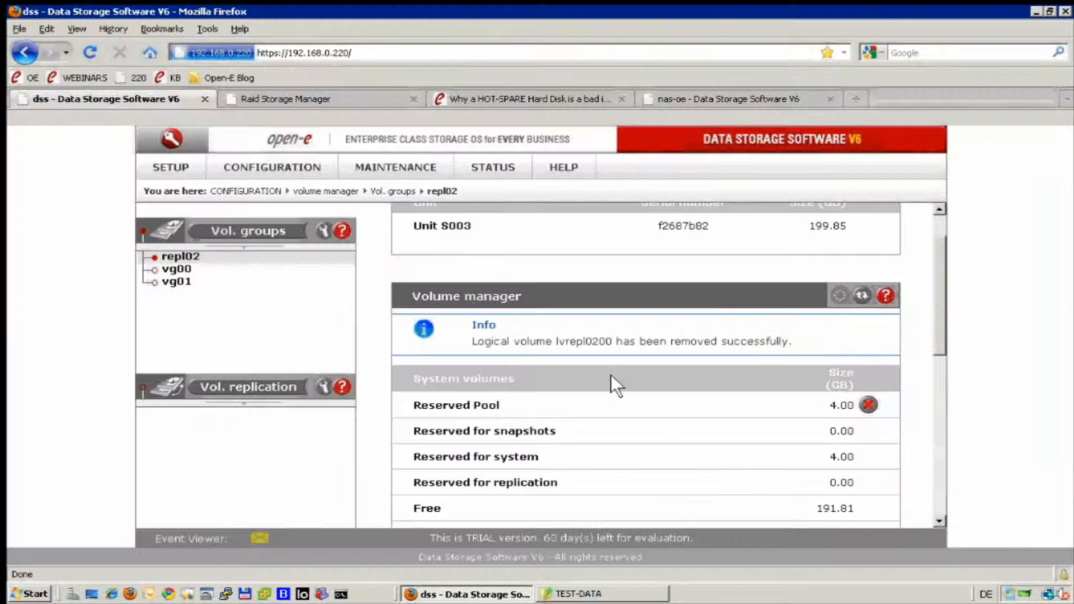
# Size the new NAS volume lvrepl0200 to the full 191.81 GB in repl02 and apply.
pyautogui.scroll(-4, 685, 415)
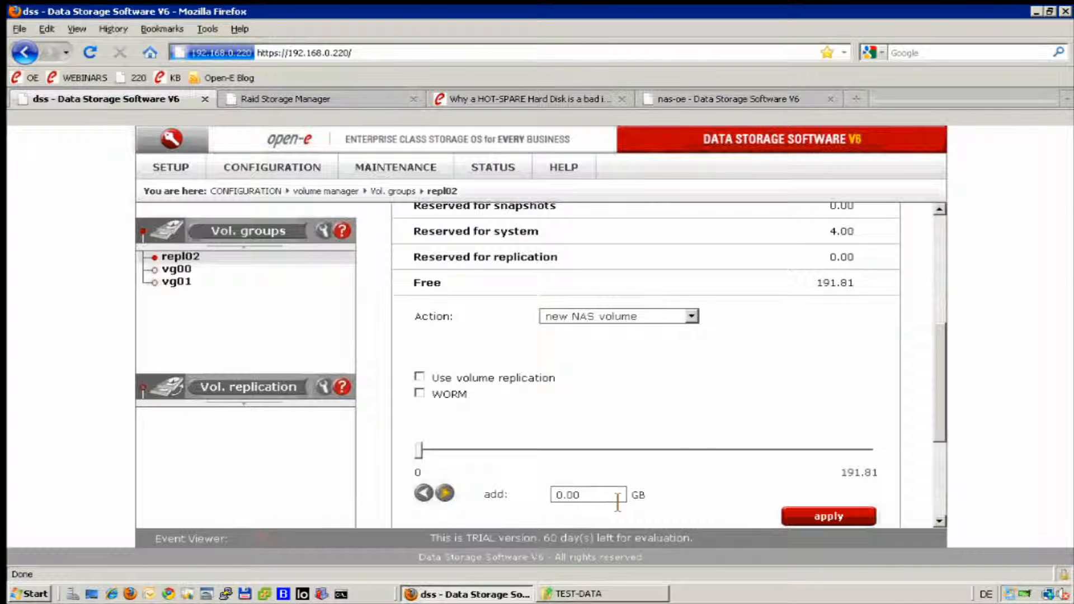
pyautogui.click(588, 495)
pyautogui.write('150')
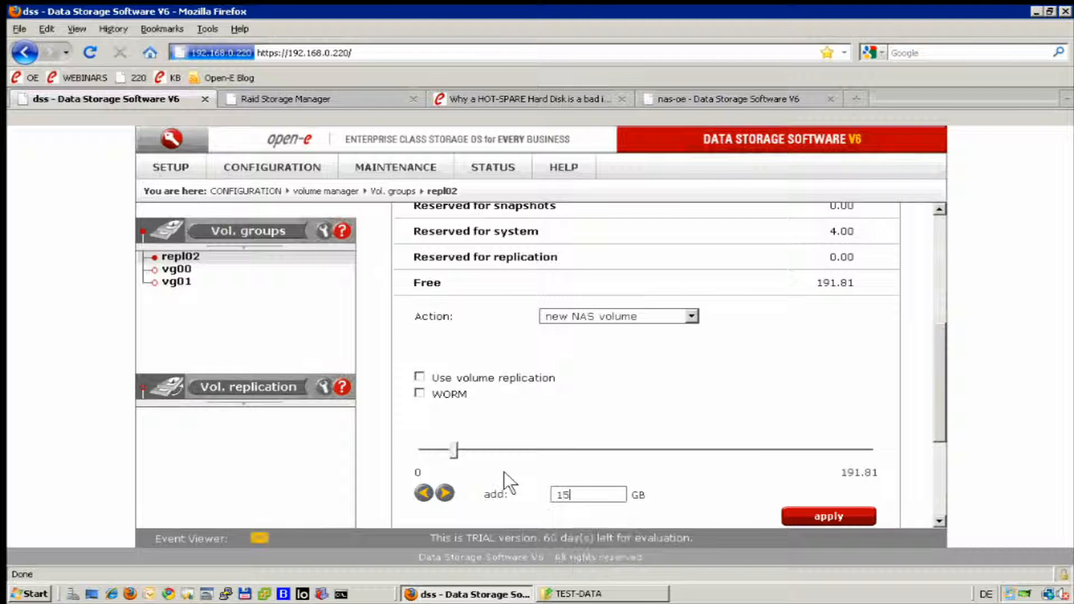
pyautogui.press('BackSpace')
pyautogui.write('0.0')
pyautogui.press('BackSpace')
pyautogui.press('BackSpace')
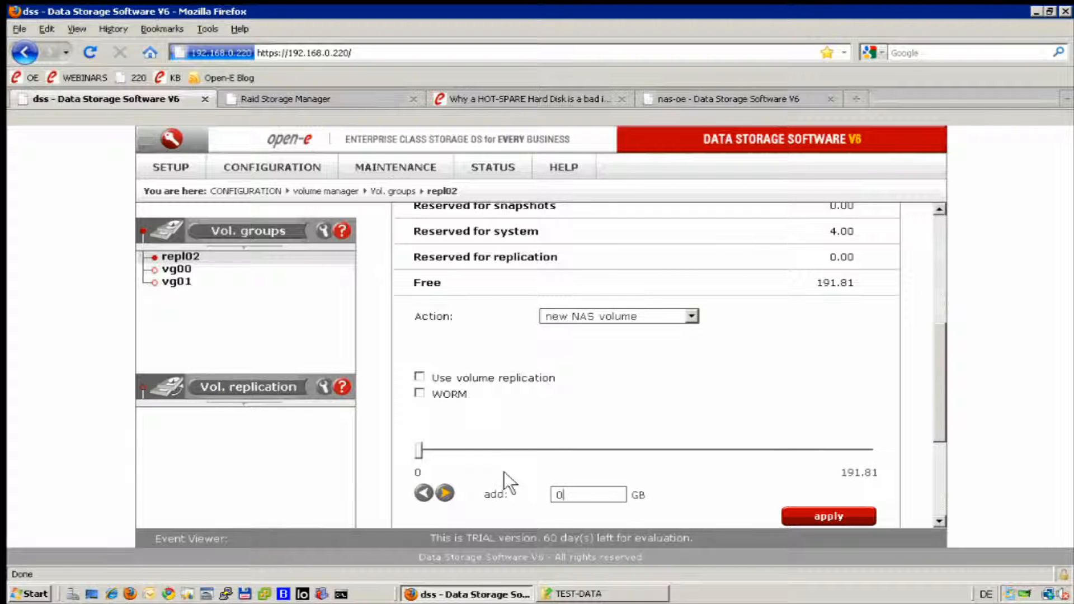
pyautogui.moveTo(420, 451); pyautogui.dragTo(909, 458)
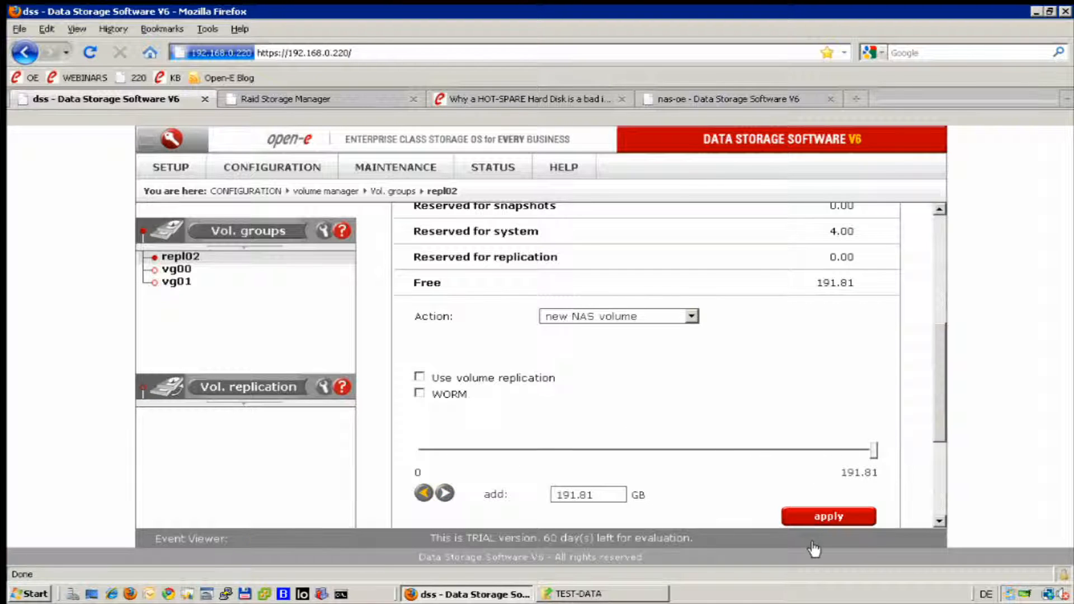
pyautogui.click(823, 517)
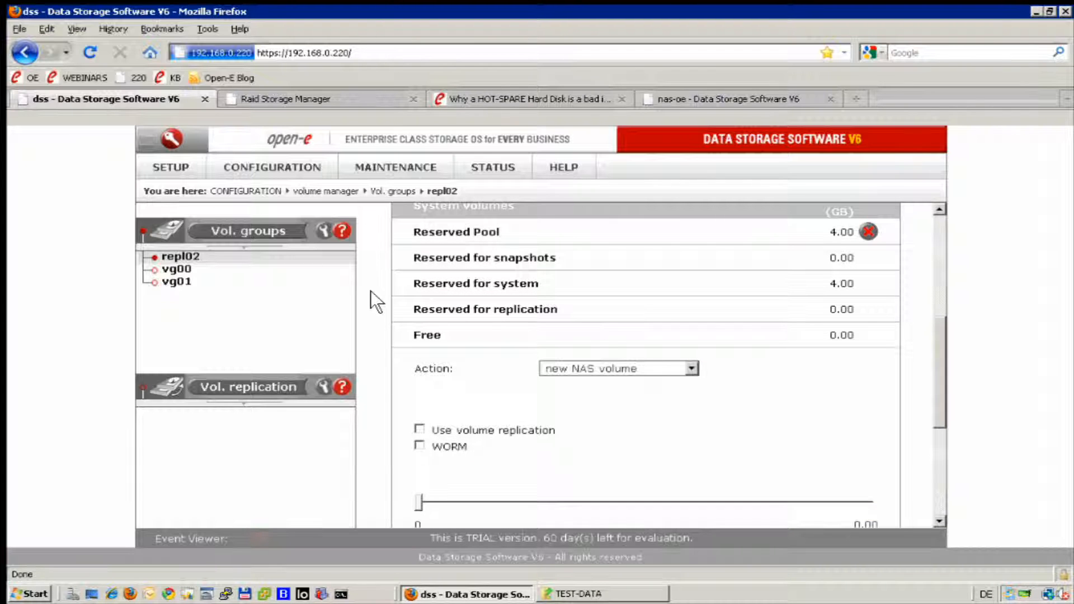
pyautogui.scroll(5, 371, 290)
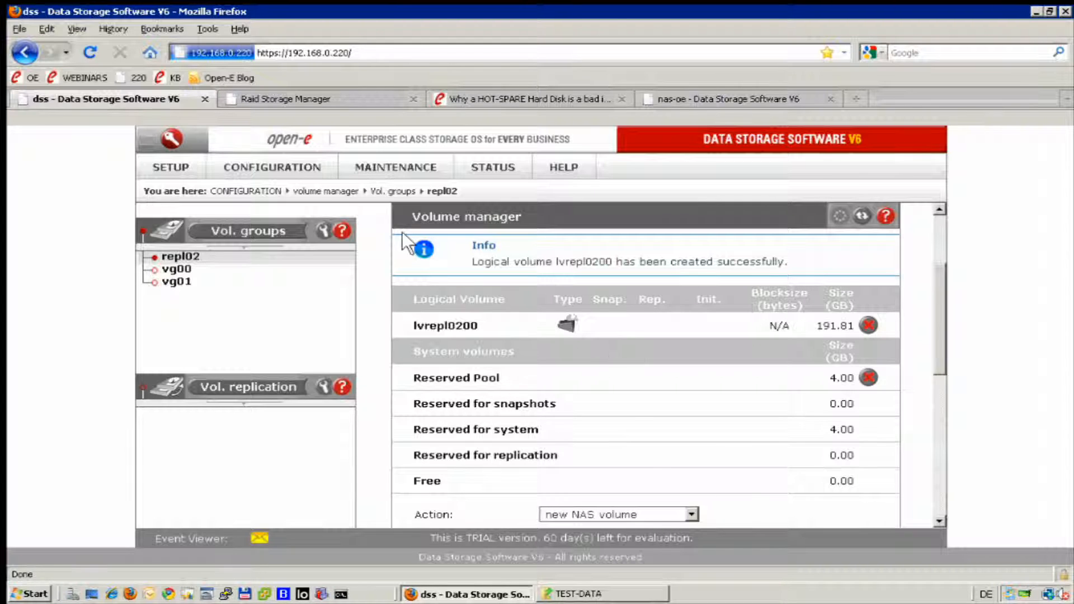
# Add share repl-data-iscsi with default path /lvrepl0200/ on the Shares page.
pyautogui.moveTo(272, 160)
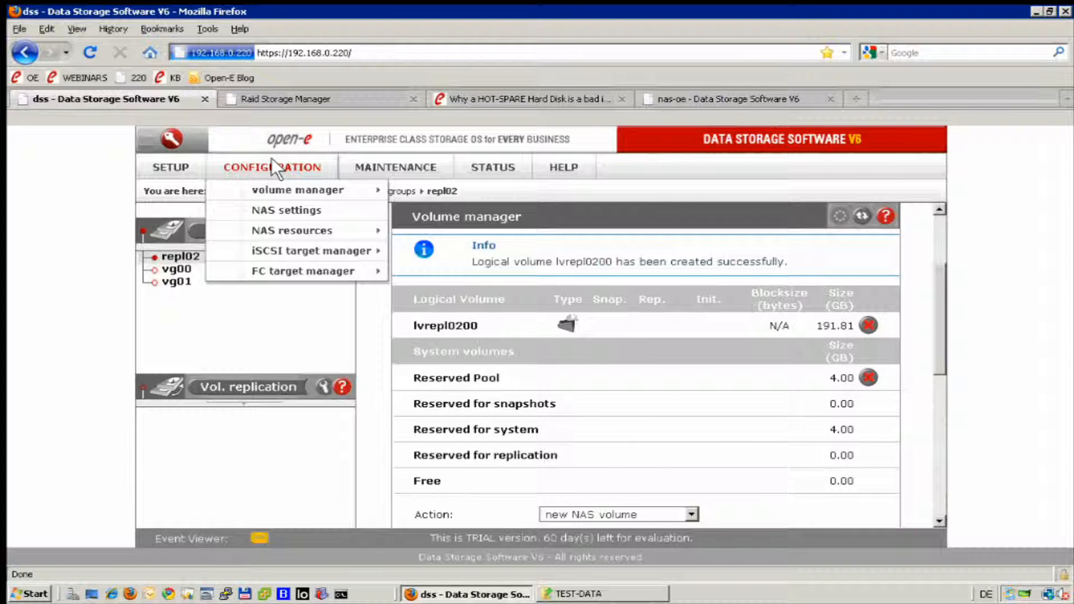
pyautogui.moveTo(301, 227)
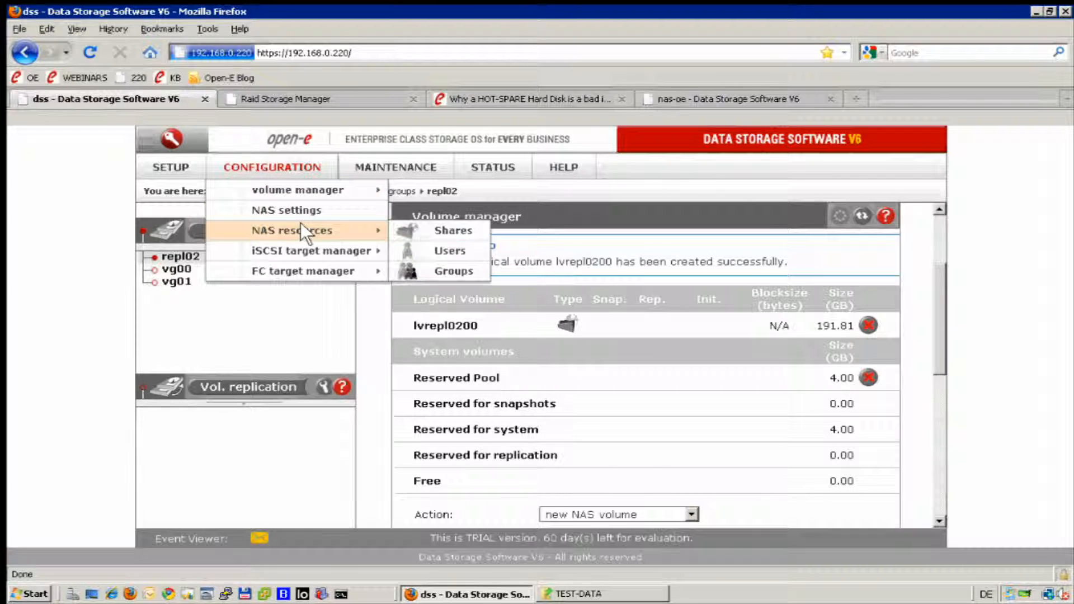
pyautogui.click(428, 229)
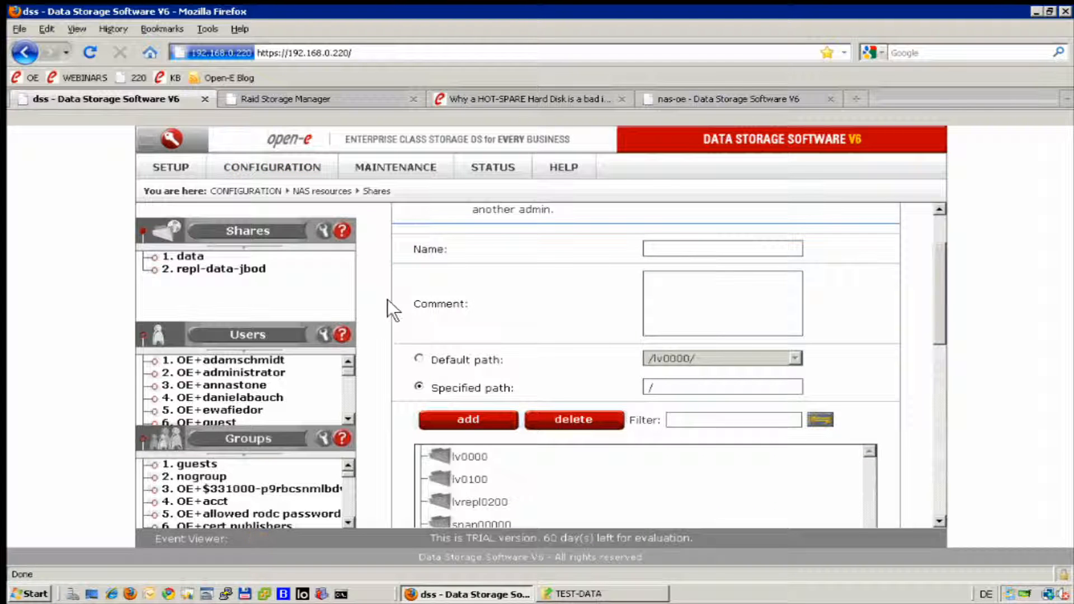
pyautogui.scroll(3, 476, 293)
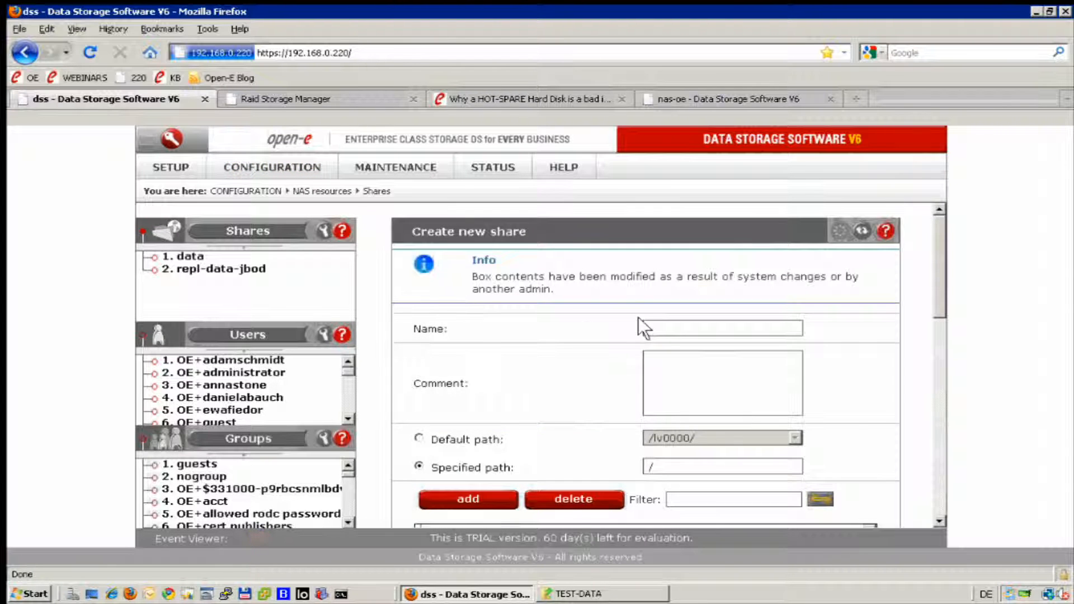
pyautogui.click(703, 335)
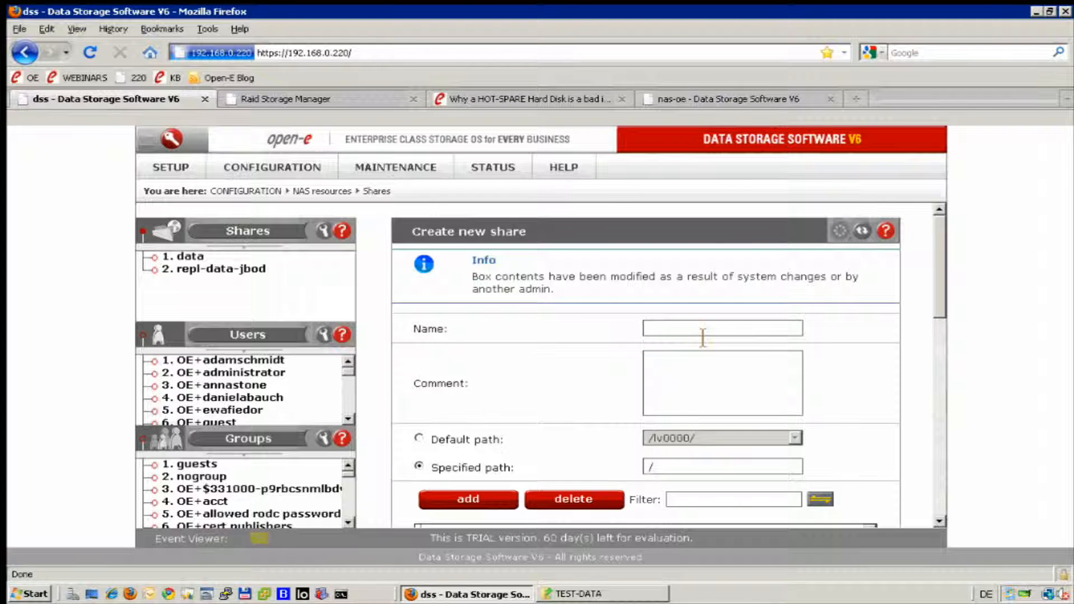
pyautogui.write('r')
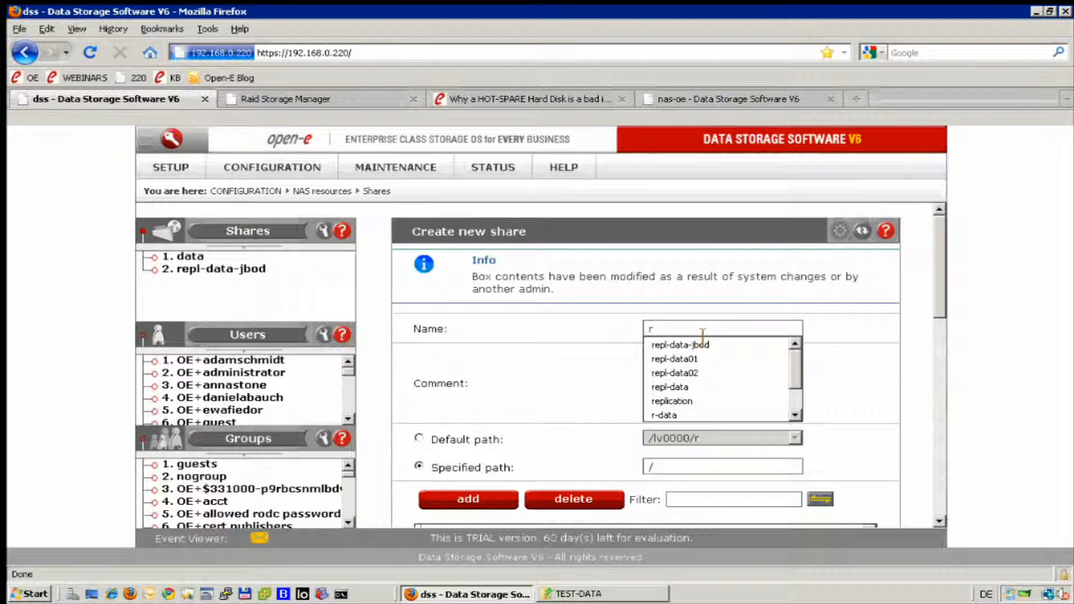
pyautogui.click(868, 235)
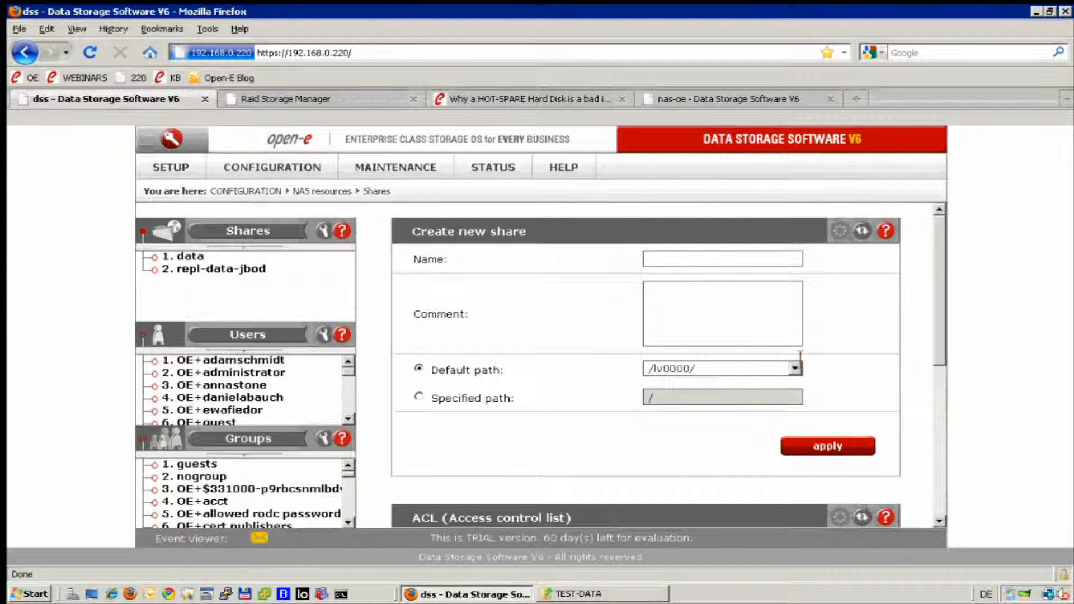
pyautogui.click(795, 367)
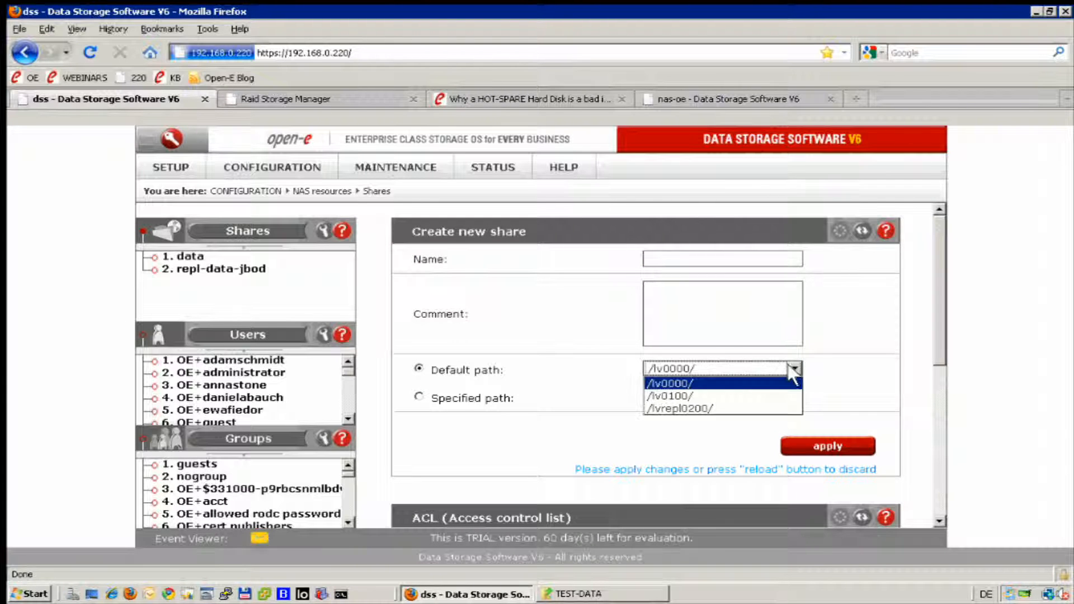
pyautogui.click(707, 407)
pyautogui.click(674, 260)
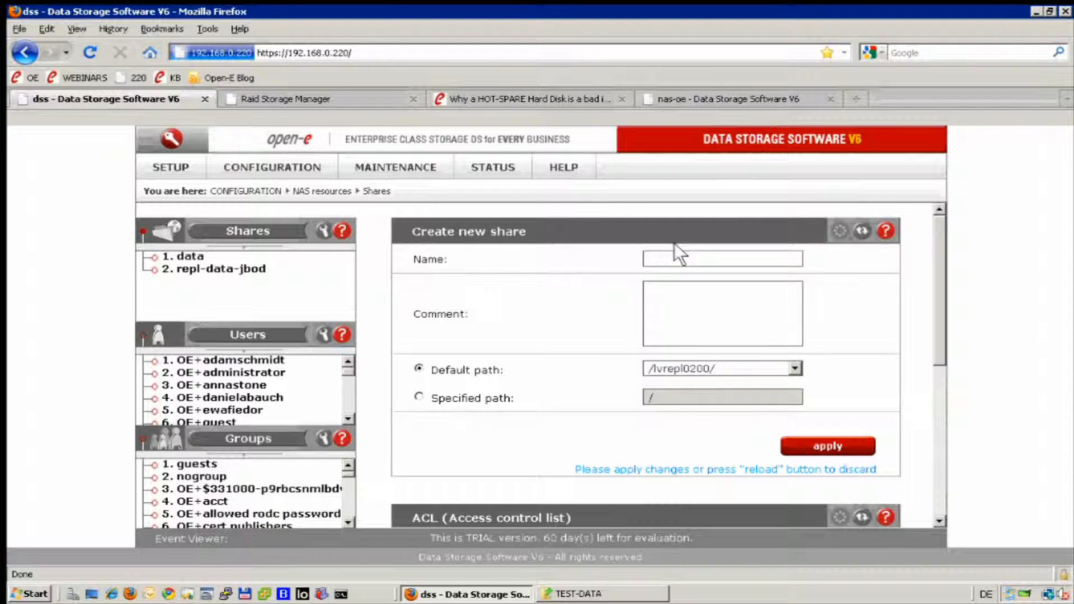
pyautogui.write('re')
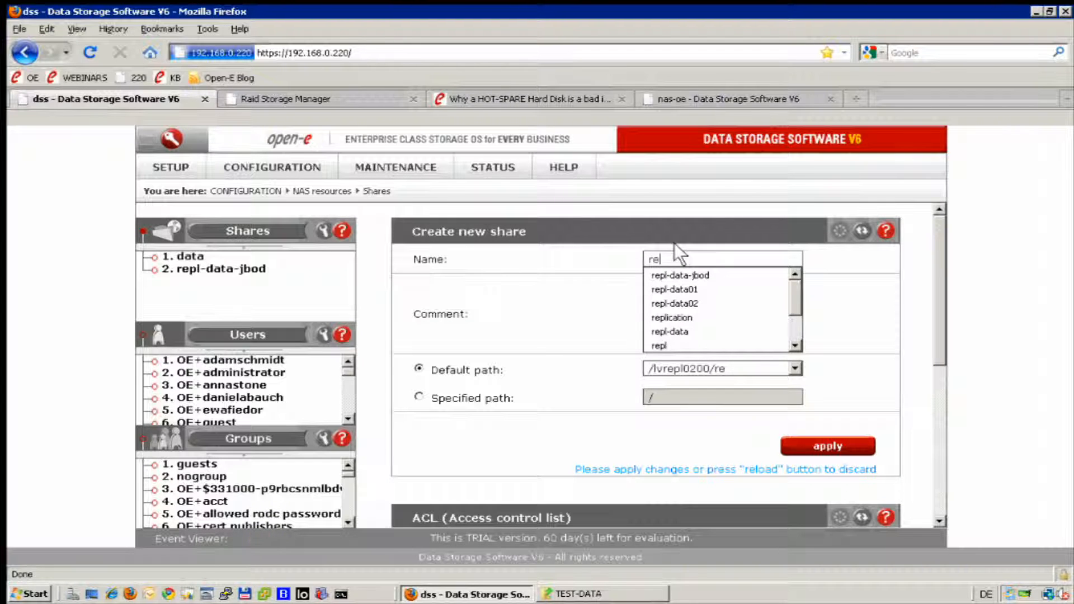
pyautogui.write('pl-')
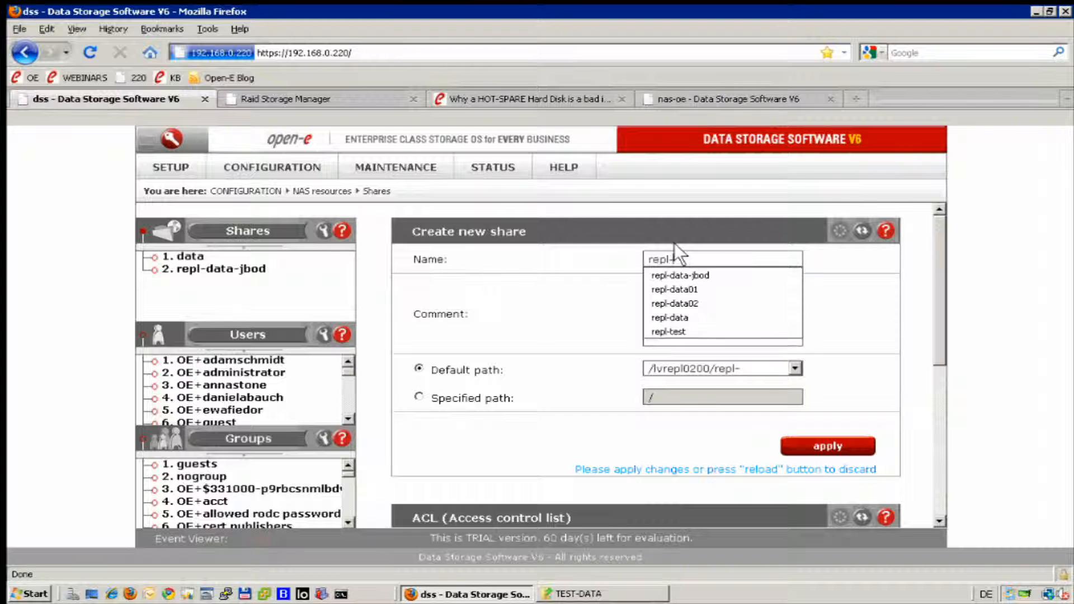
pyautogui.write('data')
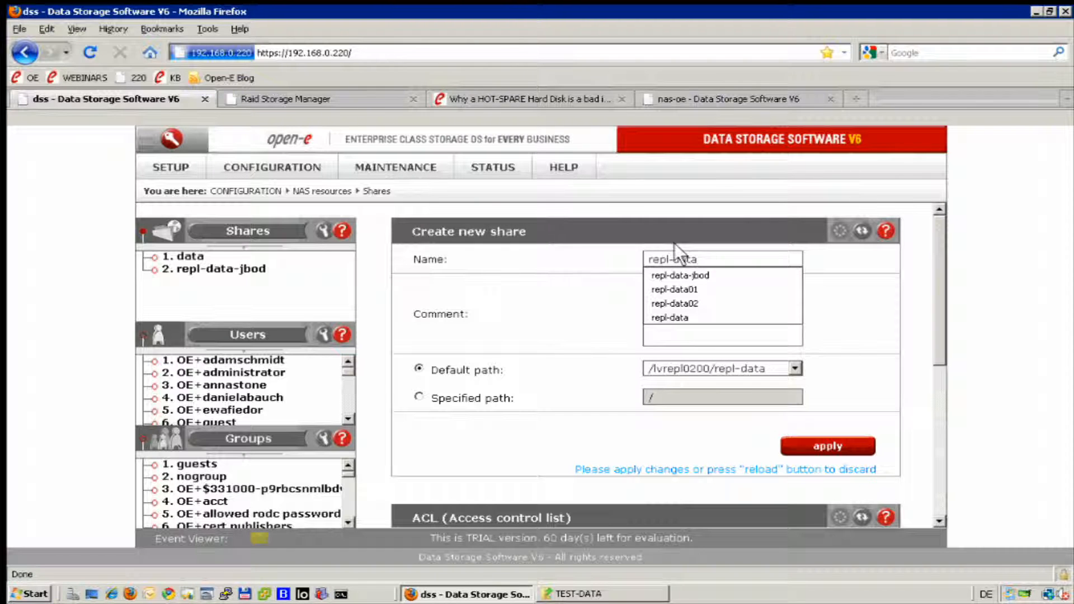
pyautogui.write('-is')
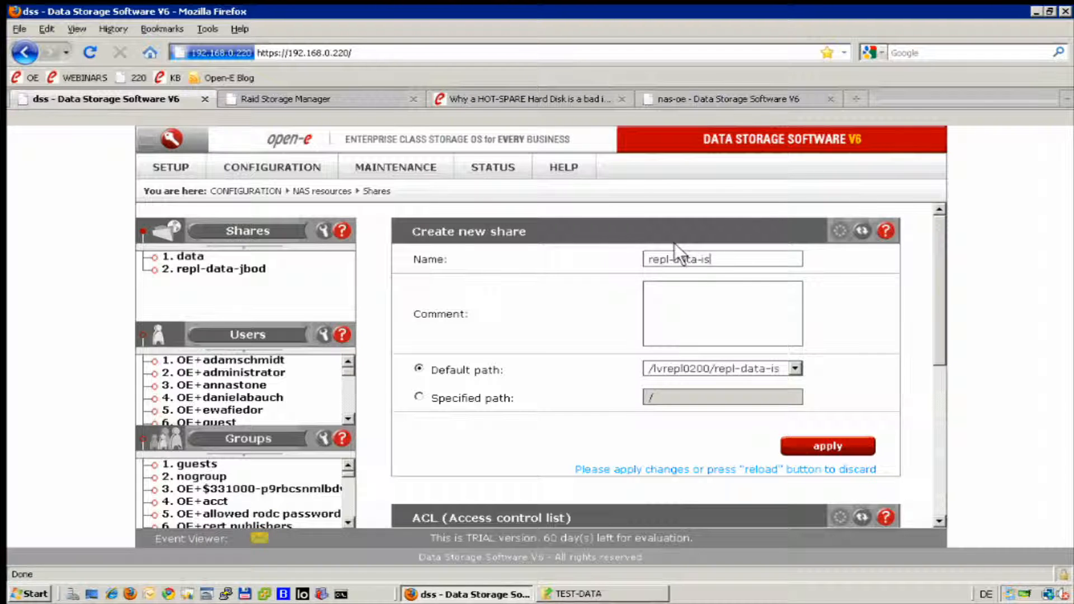
pyautogui.write('csi')
pyautogui.click(804, 449)
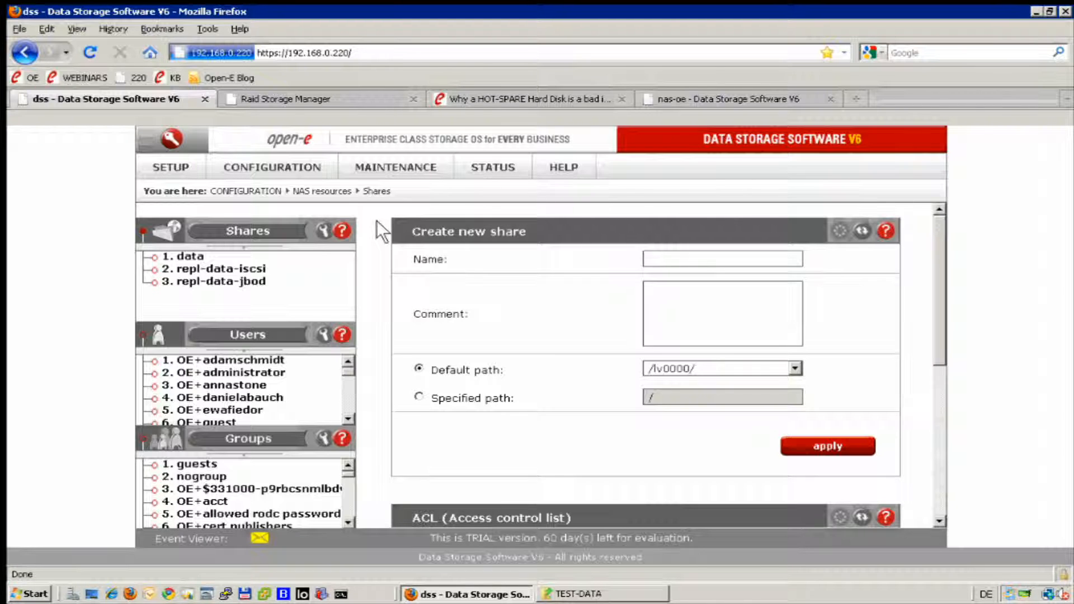
# On the Data replication page, name a new task rtiSCSI.
pyautogui.click(368, 162)
pyautogui.moveTo(390, 253)
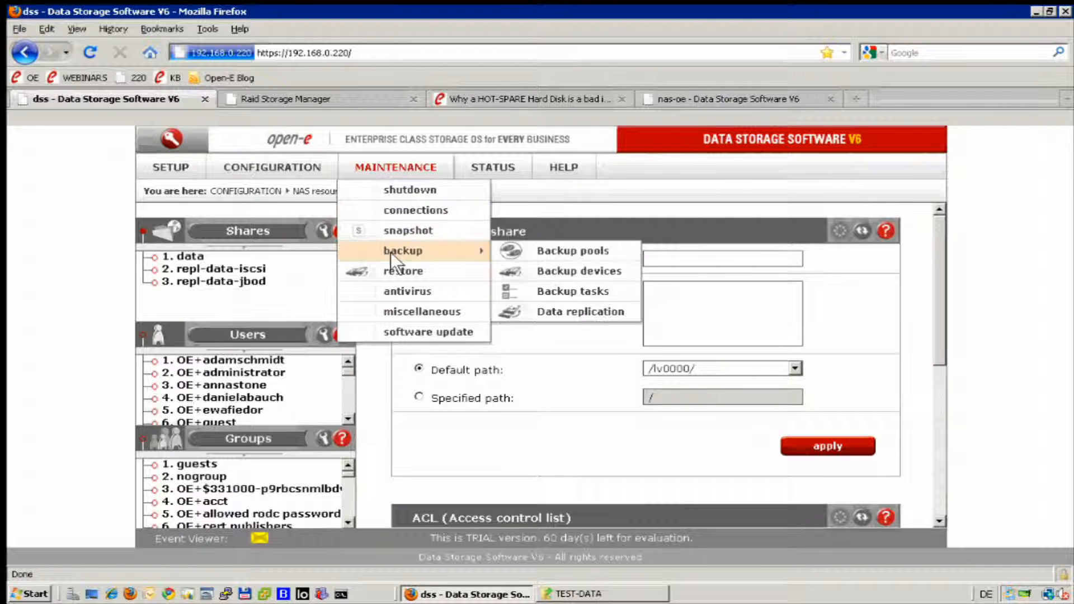
pyautogui.click(553, 310)
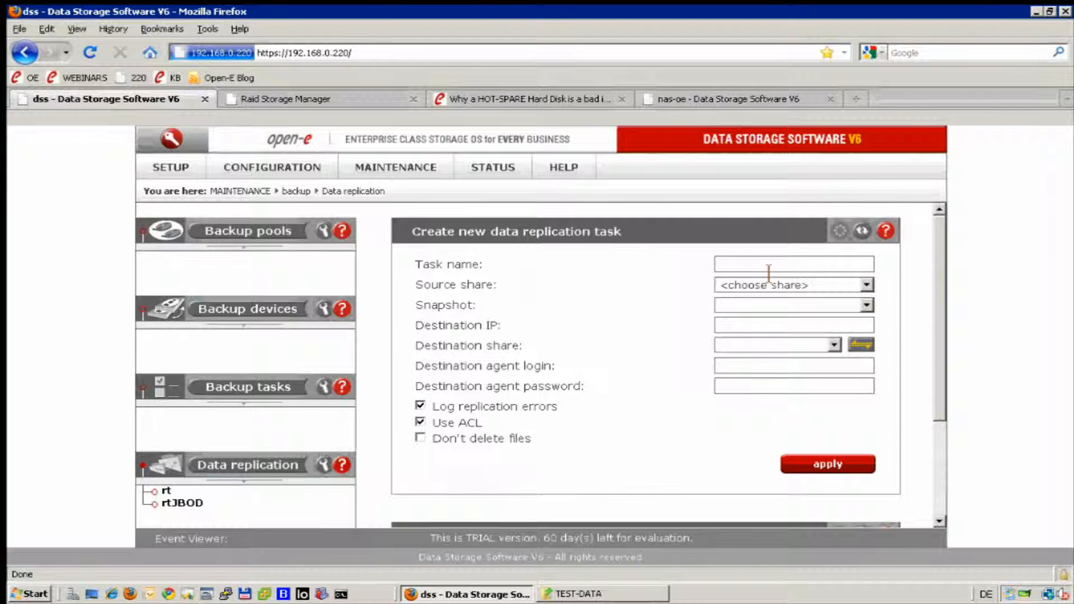
pyautogui.write('r')
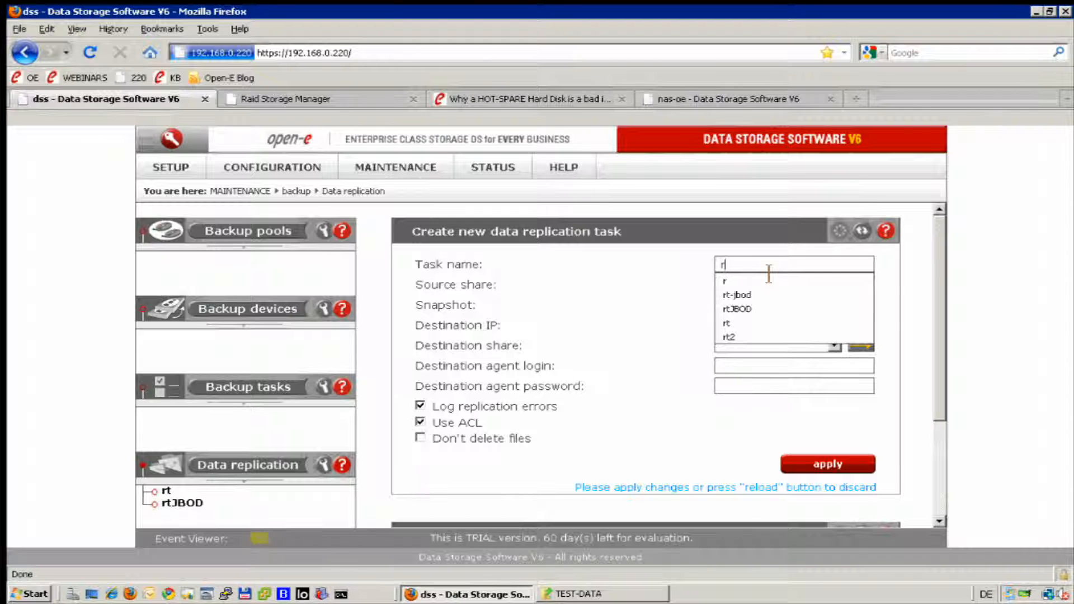
pyautogui.write('t')
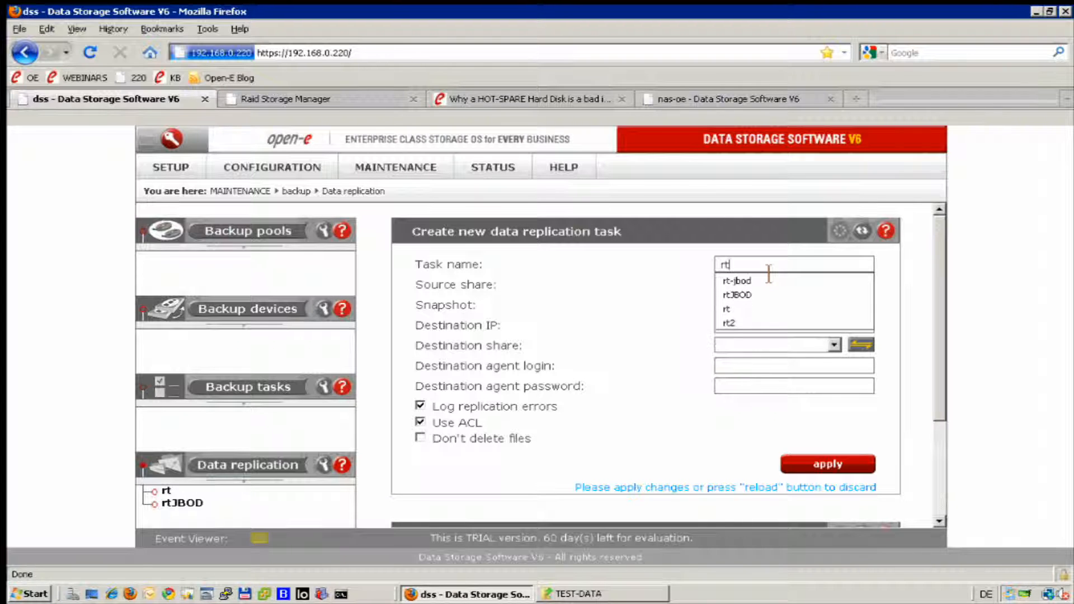
pyautogui.write('iSCSI')
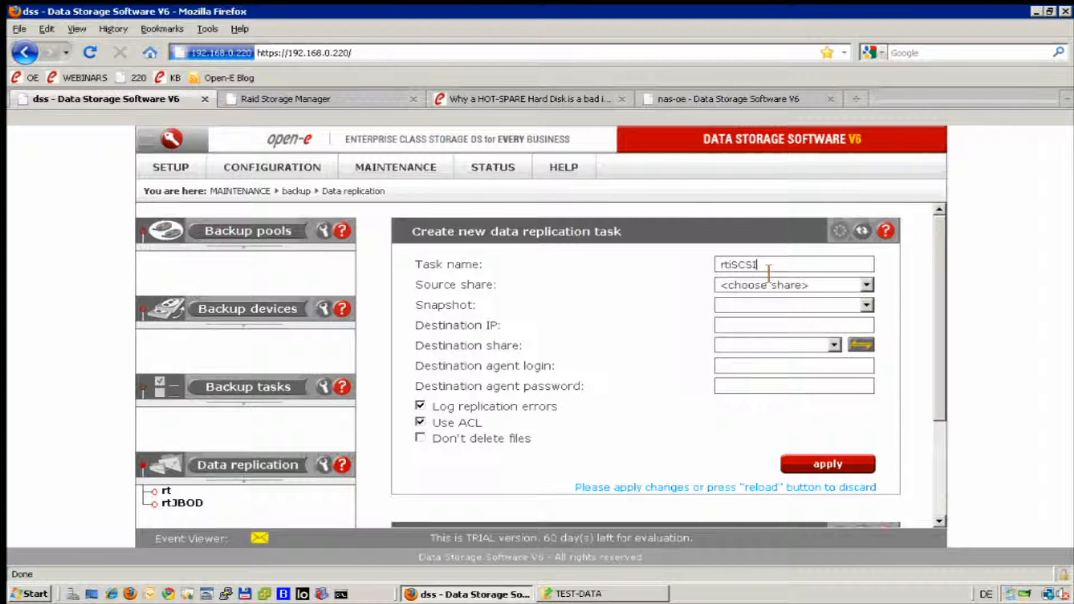
# Choose source share data and keep snapshot snap00000 for the task.
pyautogui.click(868, 284)
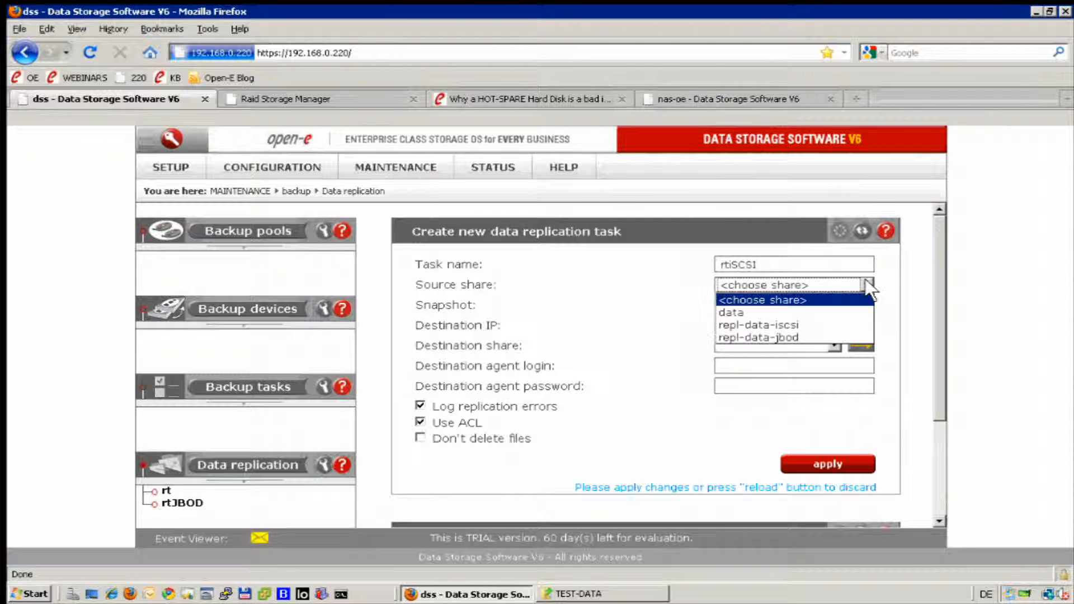
pyautogui.click(749, 312)
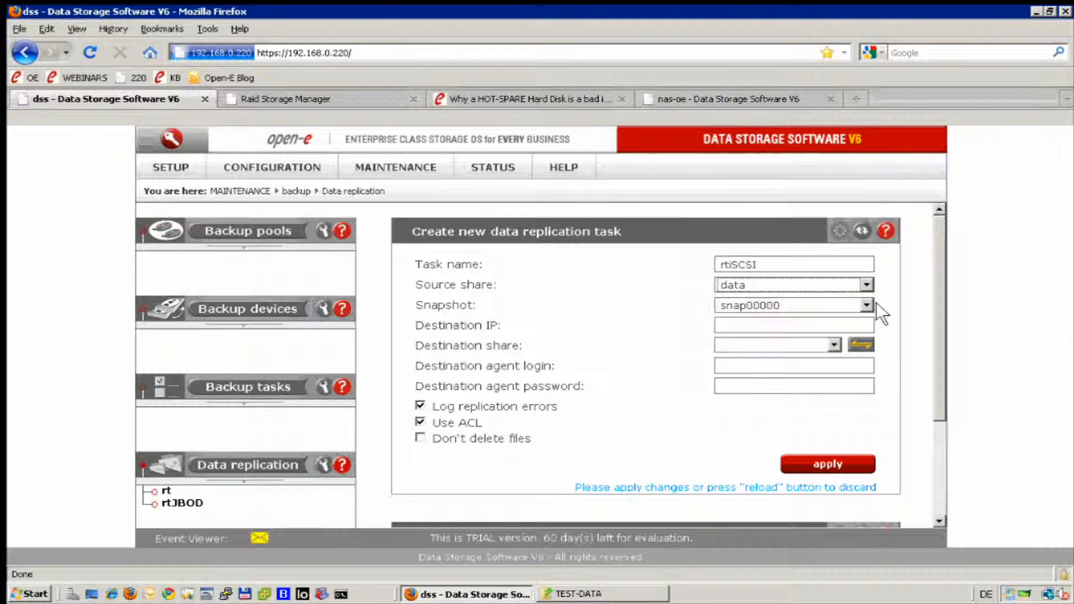
pyautogui.click(864, 307)
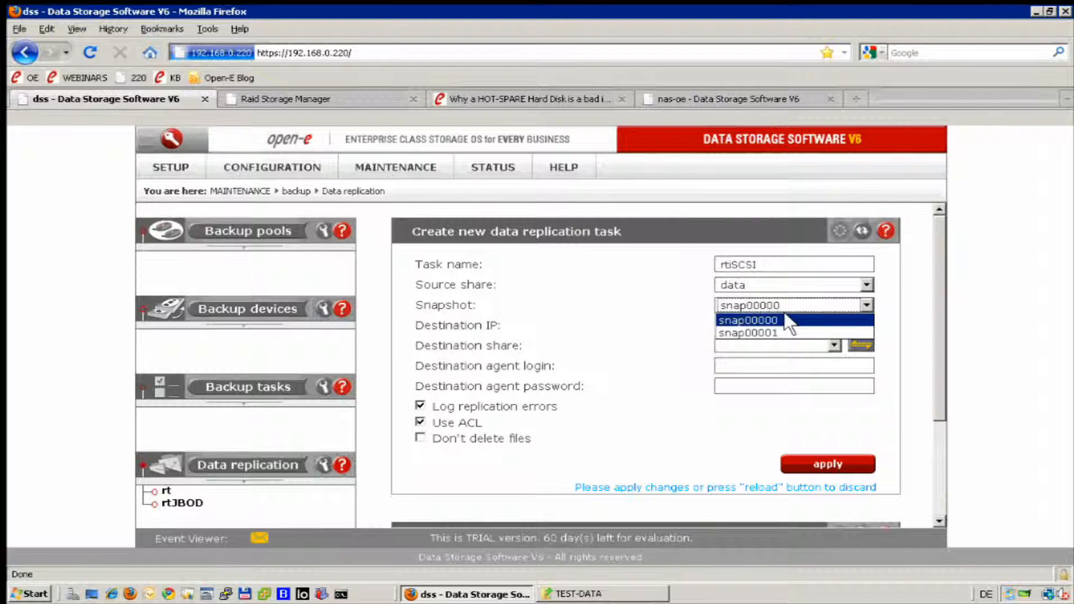
pyautogui.click(785, 317)
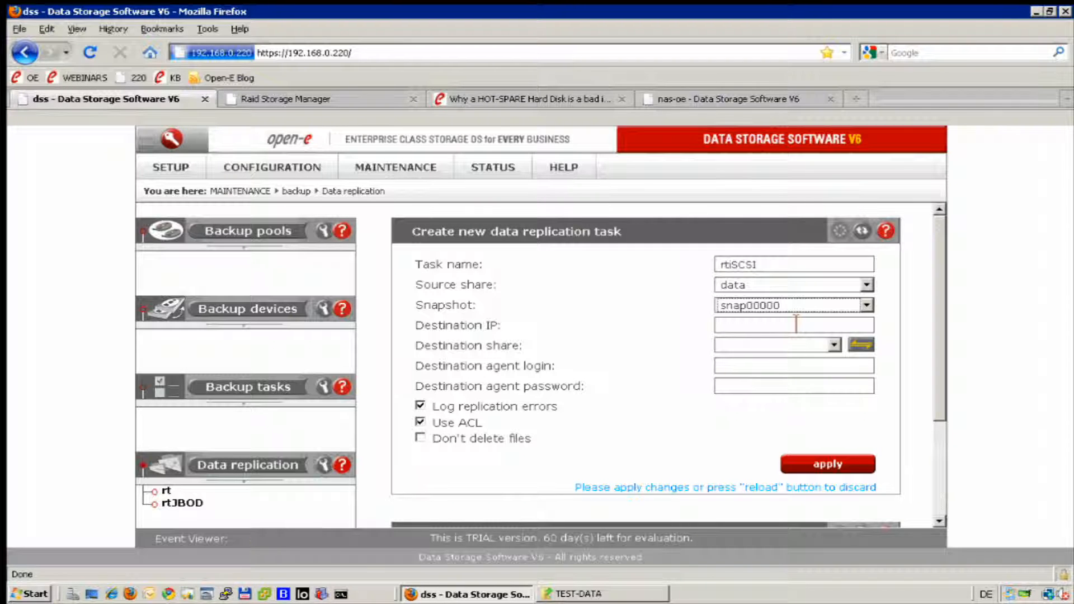
pyautogui.click(839, 329)
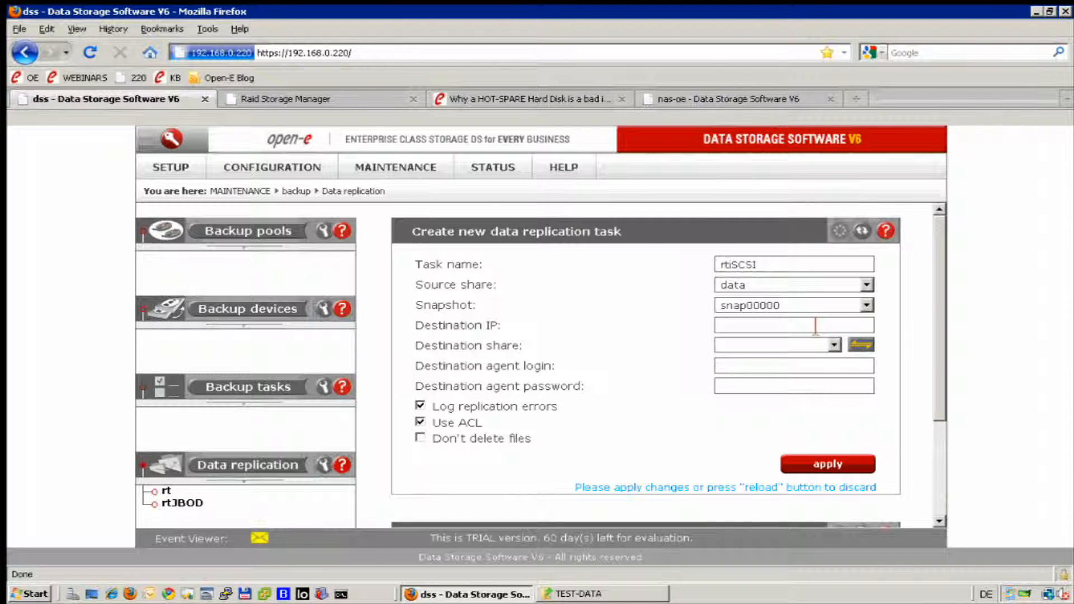
# Set destination IP 192.168.0.220 and scan its shares, finding only repl-data-jbod.
pyautogui.write('1')
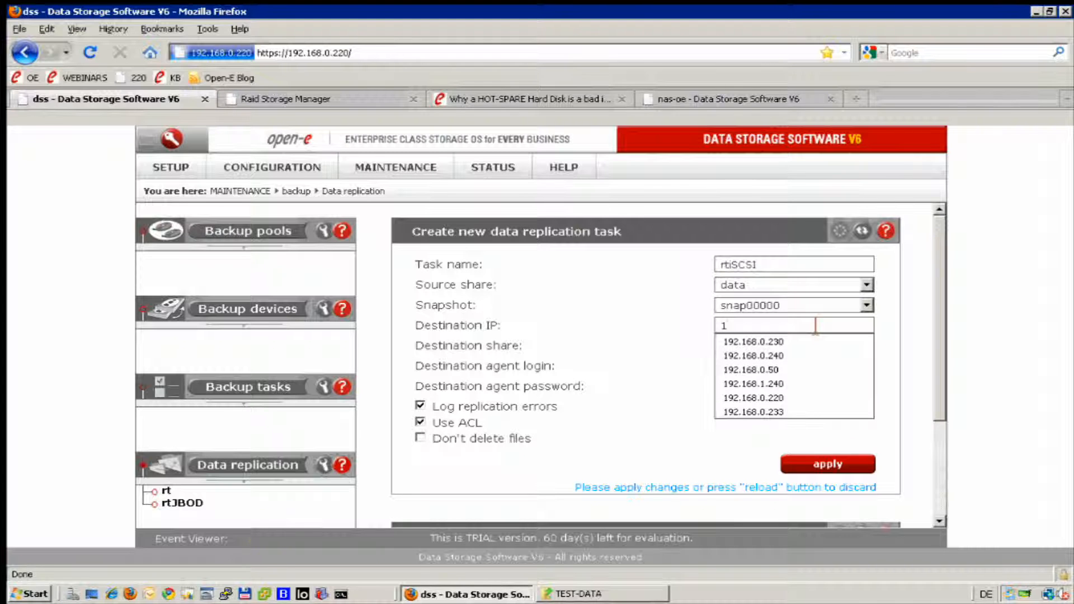
pyautogui.press('Down')
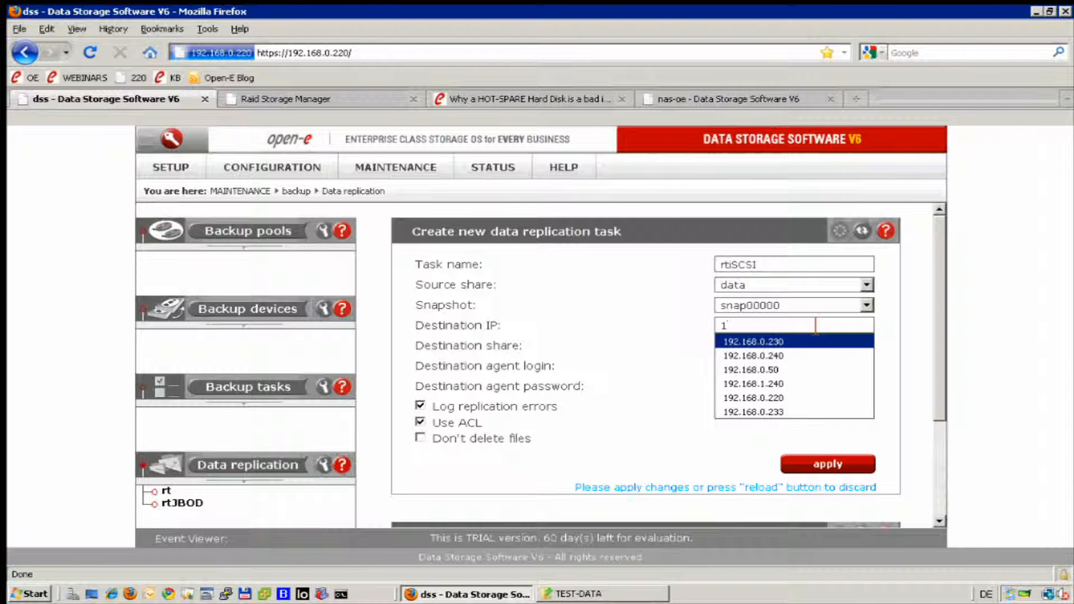
pyautogui.press('Down')
pyautogui.press('Down')
pyautogui.press('Down')
pyautogui.press('Down')
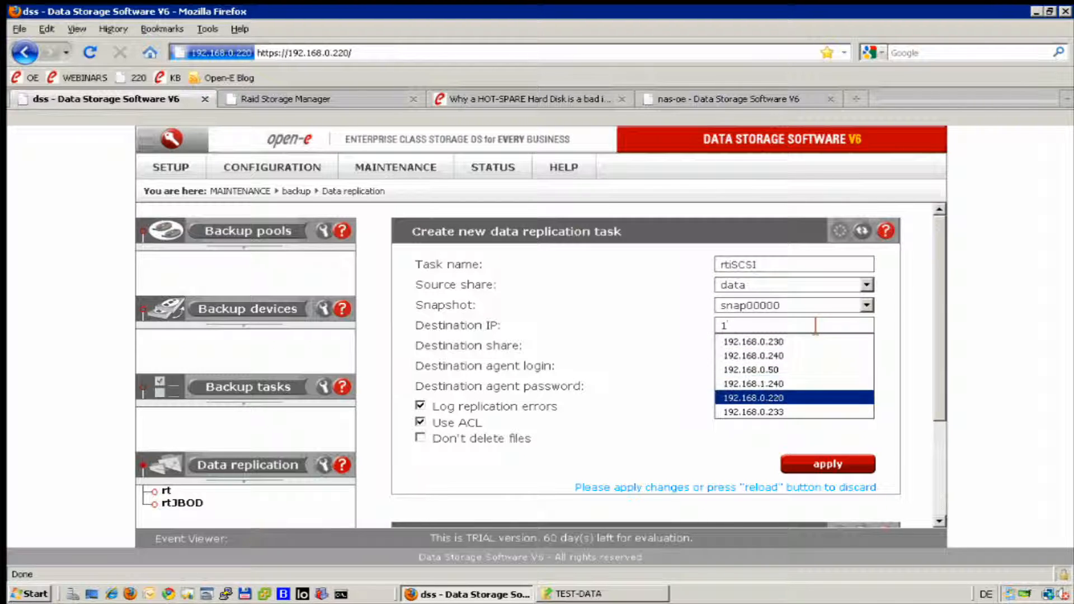
pyautogui.press('Return')
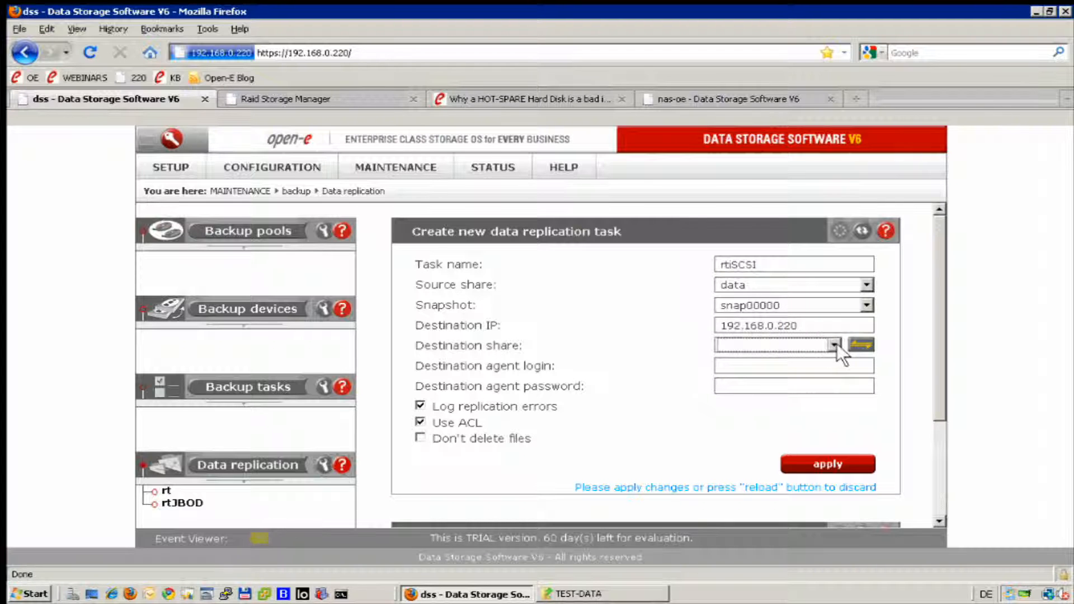
pyautogui.click(864, 345)
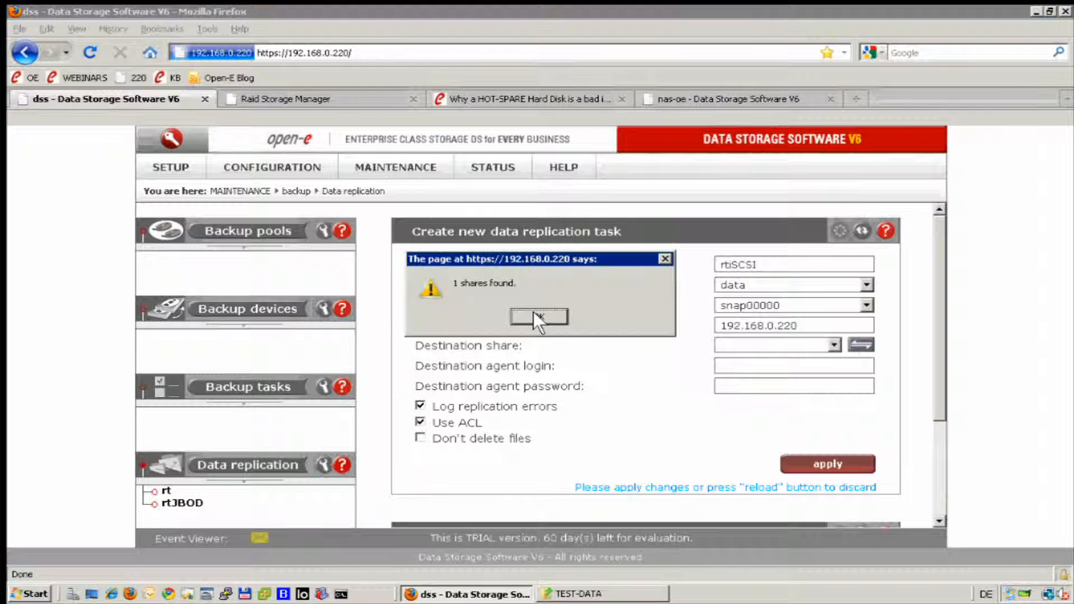
pyautogui.click(538, 313)
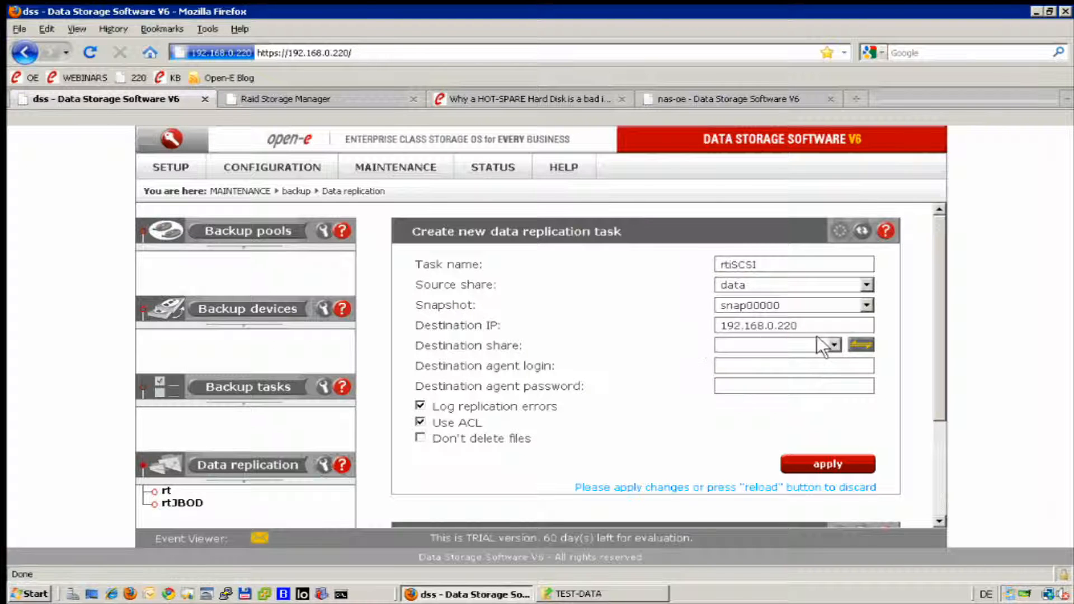
pyautogui.click(834, 345)
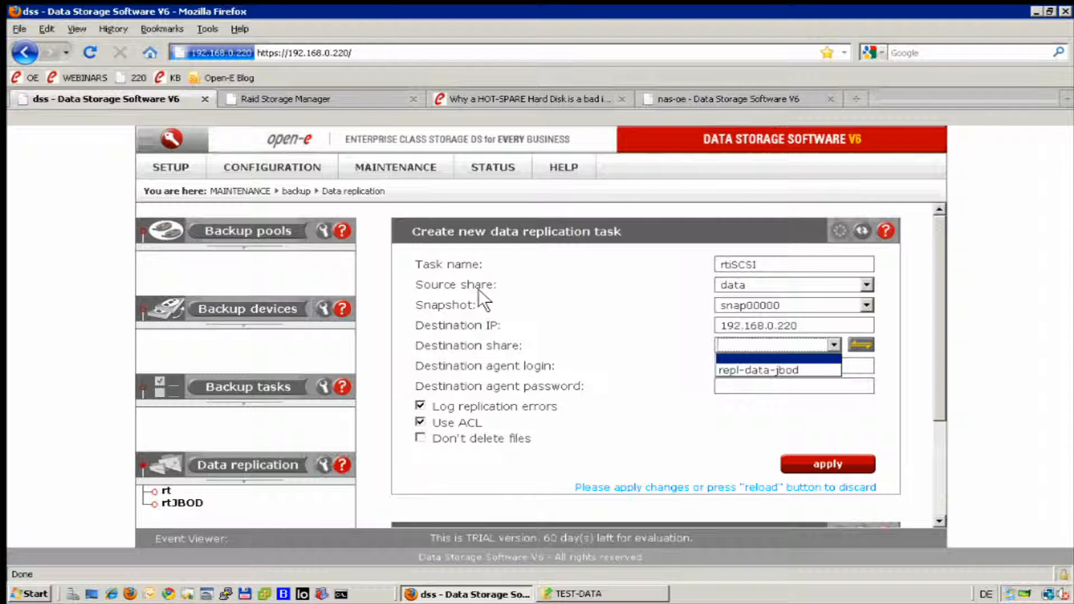
pyautogui.click(372, 271)
# Open the repl-data-iscsi share's settings from the Shares page.
pyautogui.moveTo(250, 162)
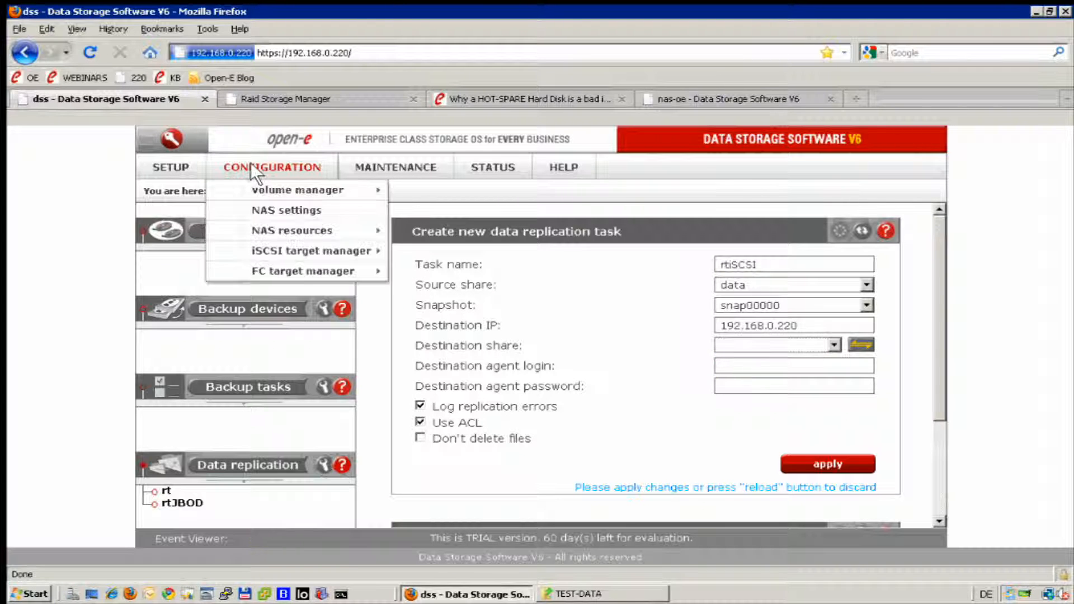
pyautogui.moveTo(284, 227)
pyautogui.click(431, 230)
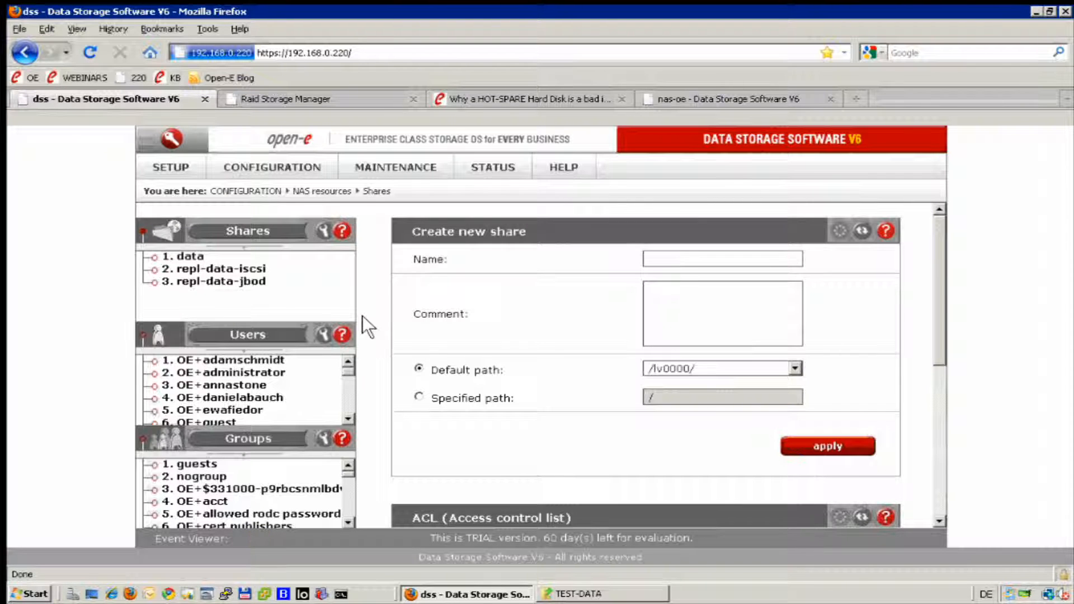
pyautogui.click(252, 287)
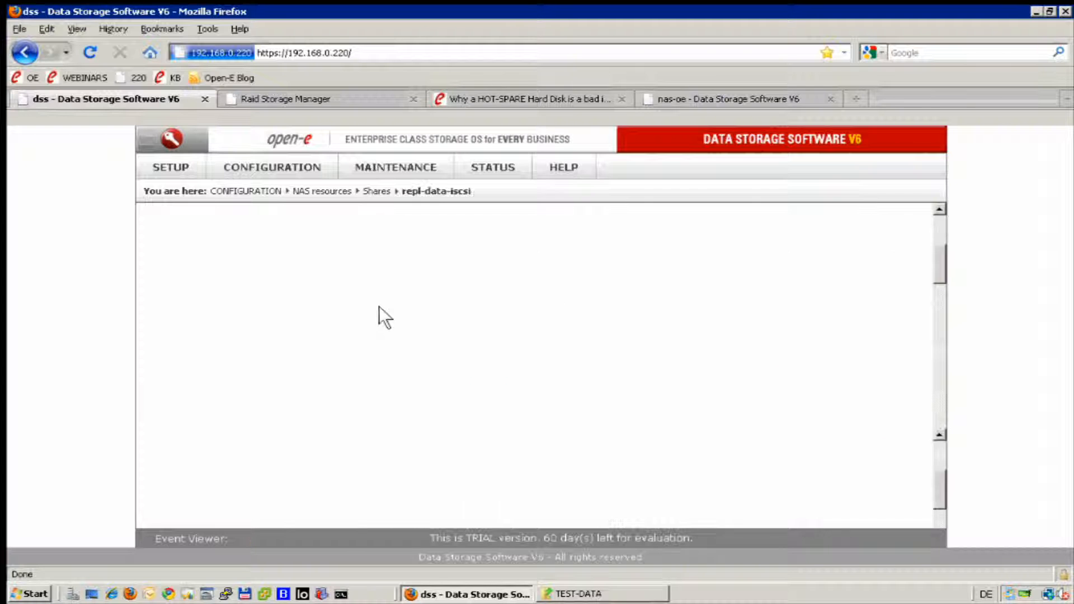
pyautogui.scroll(-7, 378, 311)
pyautogui.scroll(-12, 377, 318)
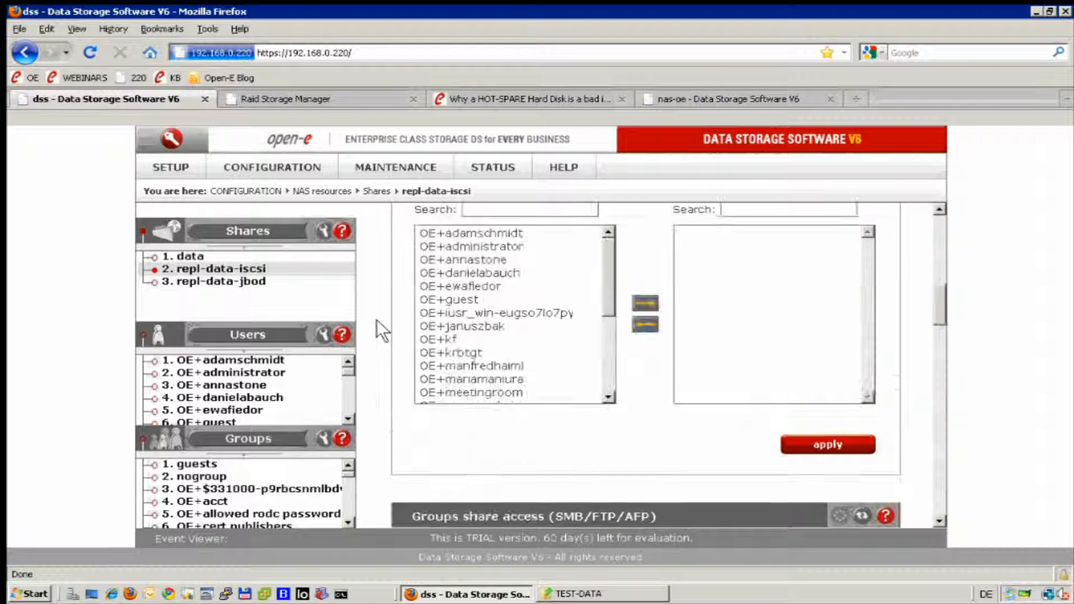
pyautogui.scroll(-6, 371, 329)
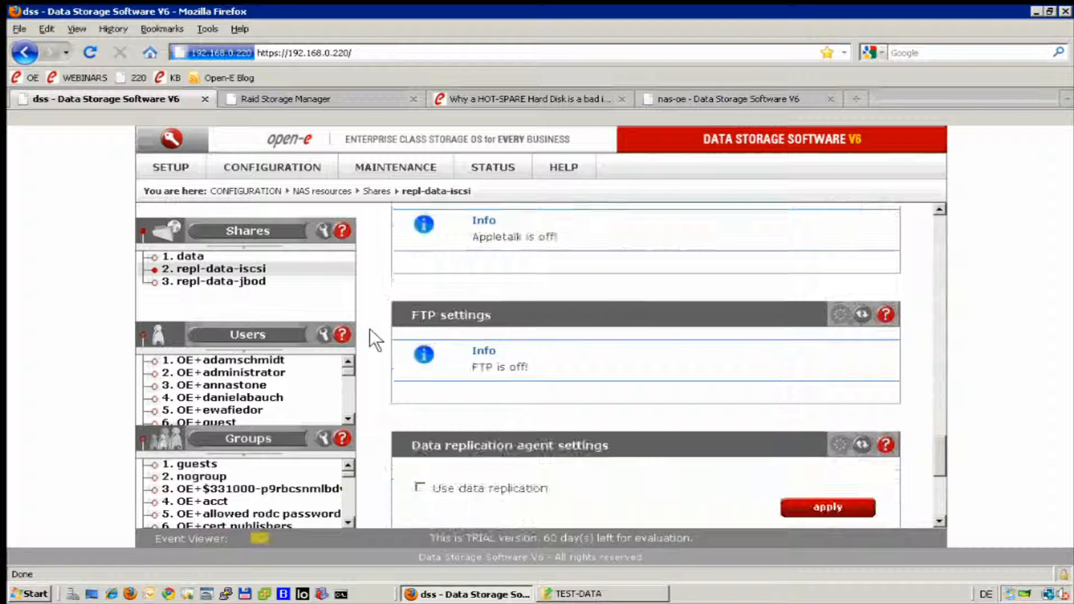
pyautogui.scroll(2, 399, 298)
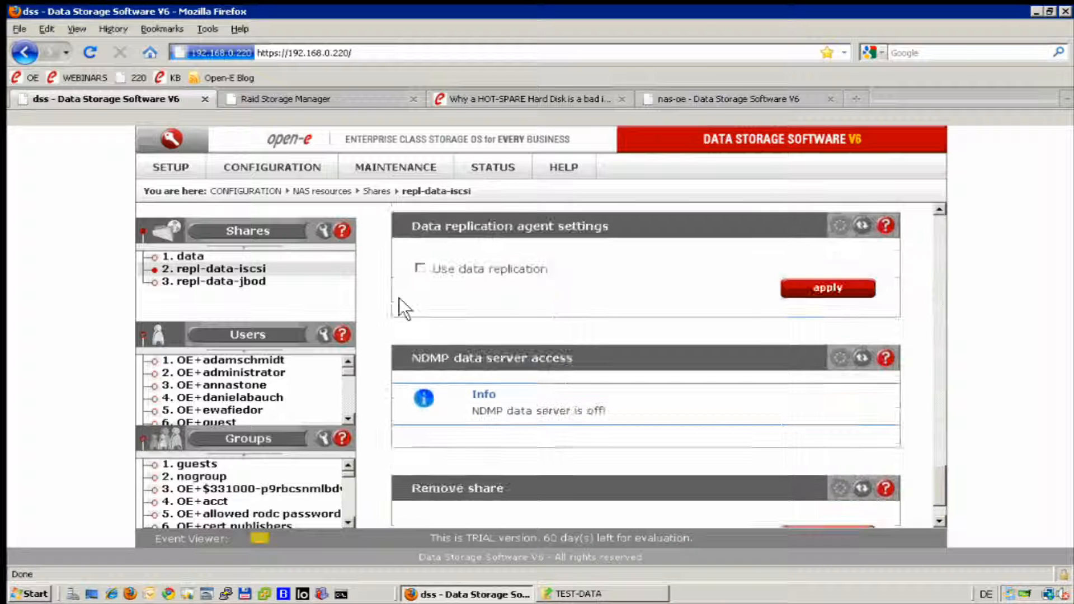
# Enable data replication with agent login admin, enter and confirm the password, and apply.
pyautogui.click(418, 266)
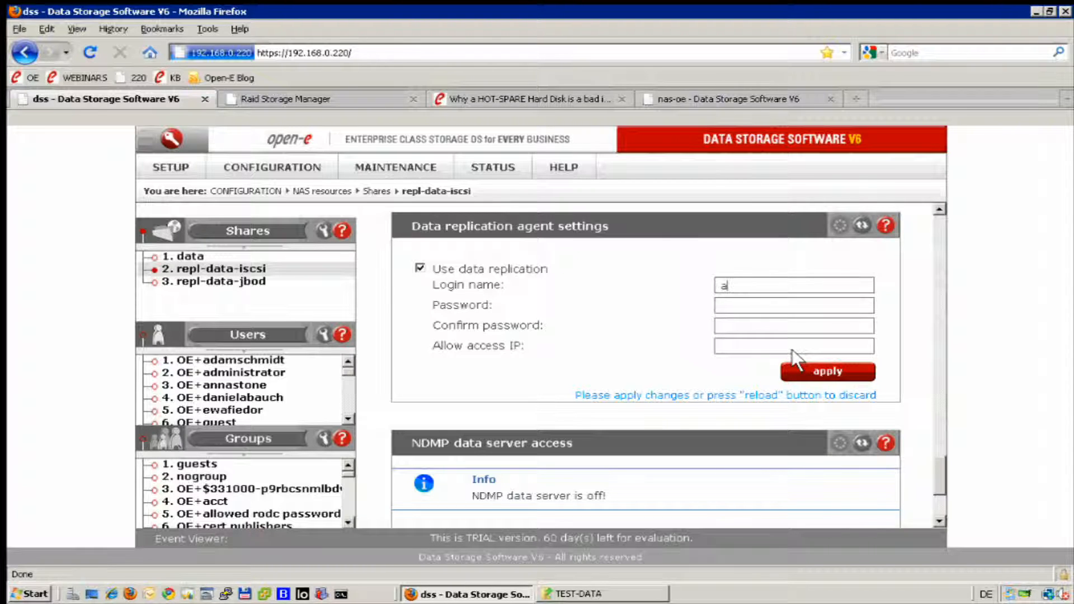
pyautogui.press('Down')
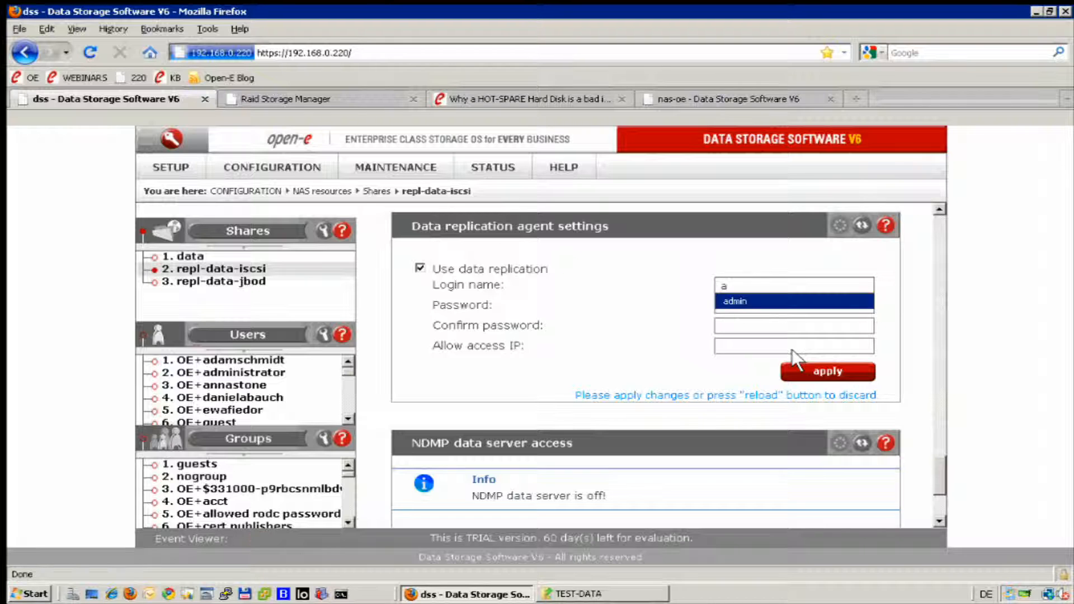
pyautogui.press('Tab')
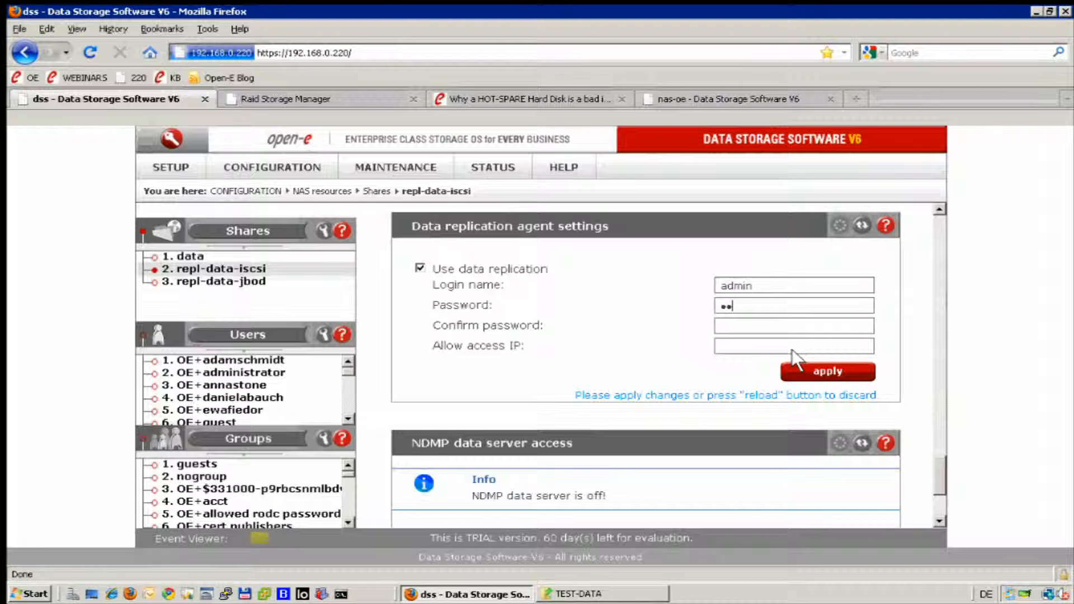
pyautogui.write('admin')
pyautogui.press('Tab')
pyautogui.write('admin')
pyautogui.click(814, 373)
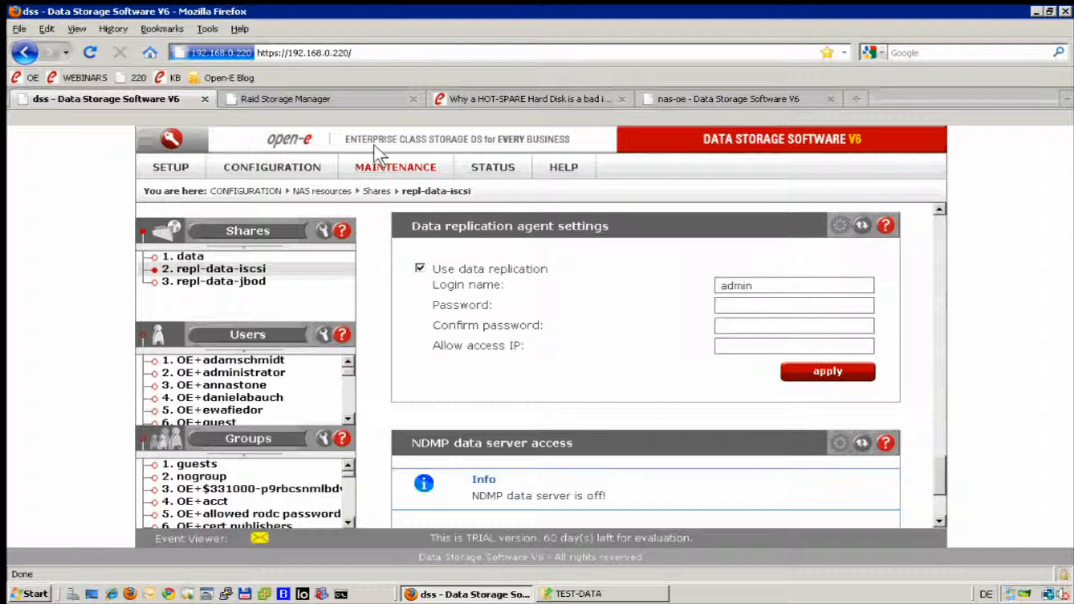
# Open the rt task under Data replication and scroll to its 10-minute interval schedule.
pyautogui.moveTo(372, 168)
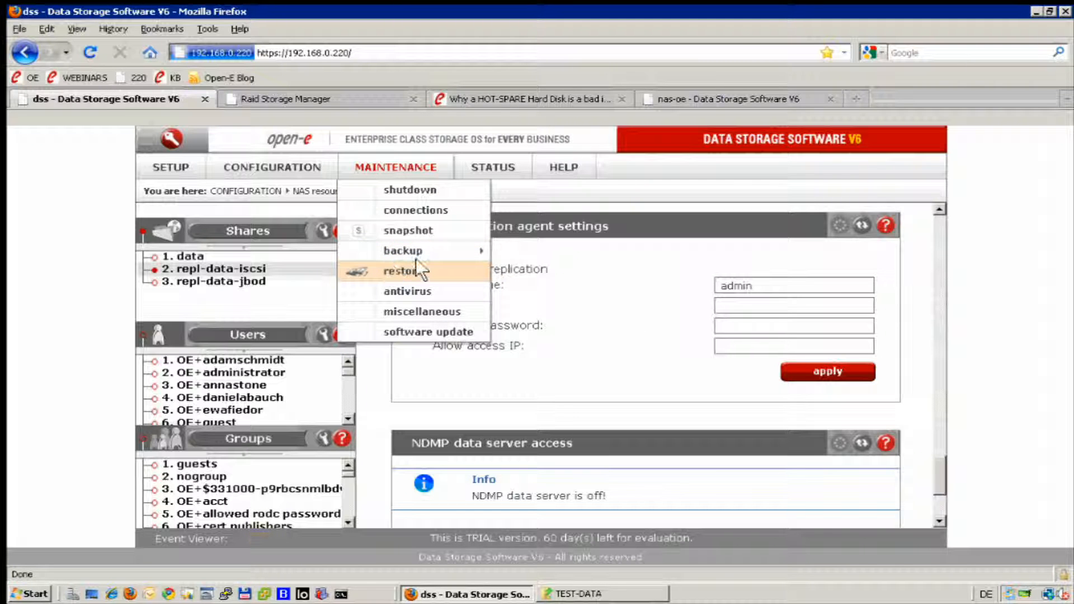
pyautogui.moveTo(453, 247)
pyautogui.click(569, 309)
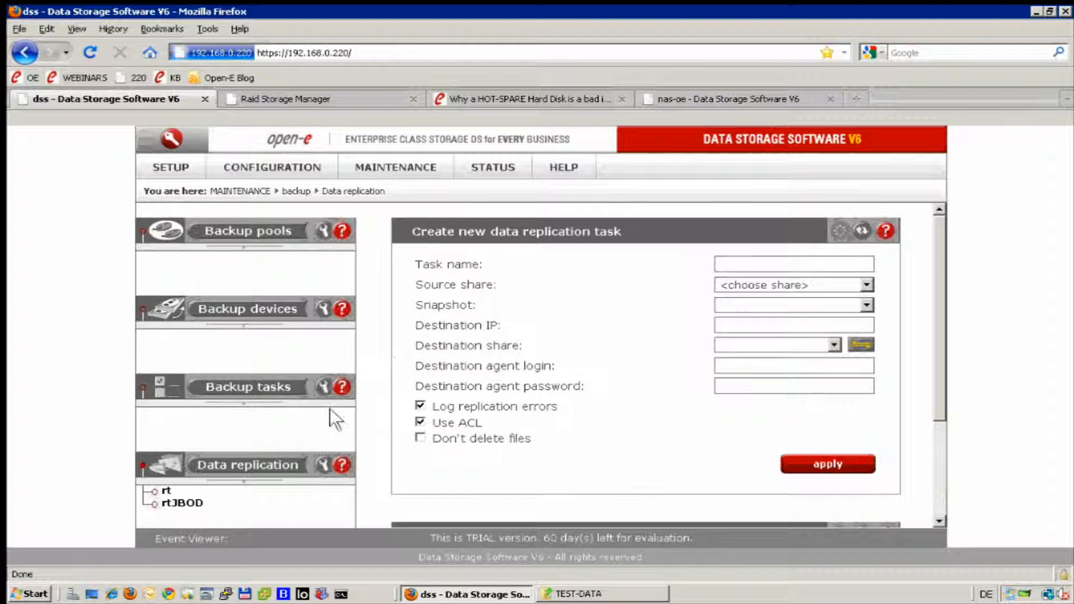
pyautogui.click(167, 493)
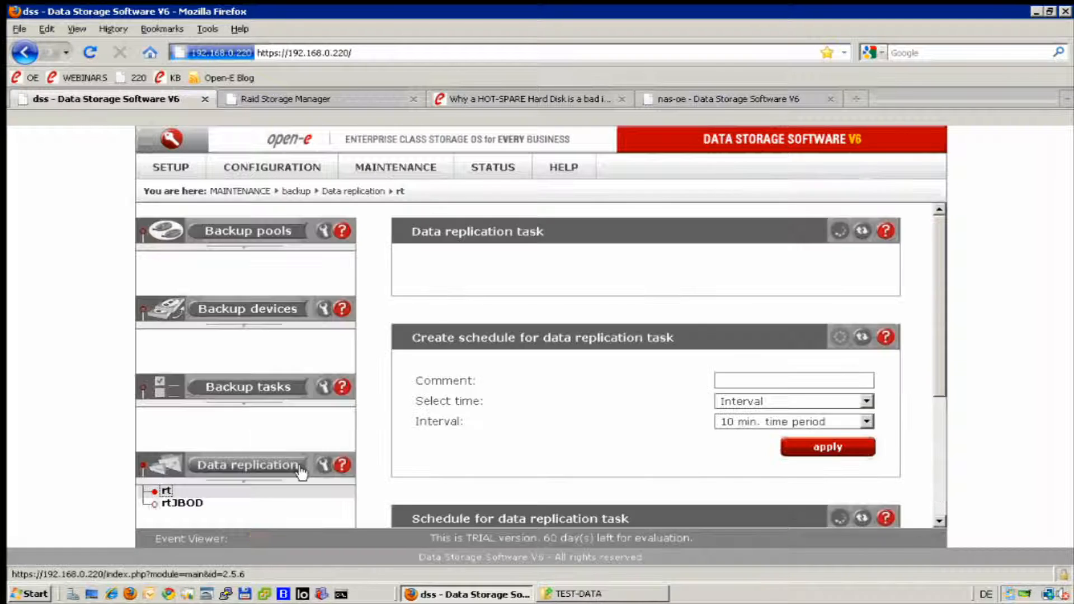
pyautogui.scroll(-5, 667, 441)
pyautogui.scroll(-5, 783, 431)
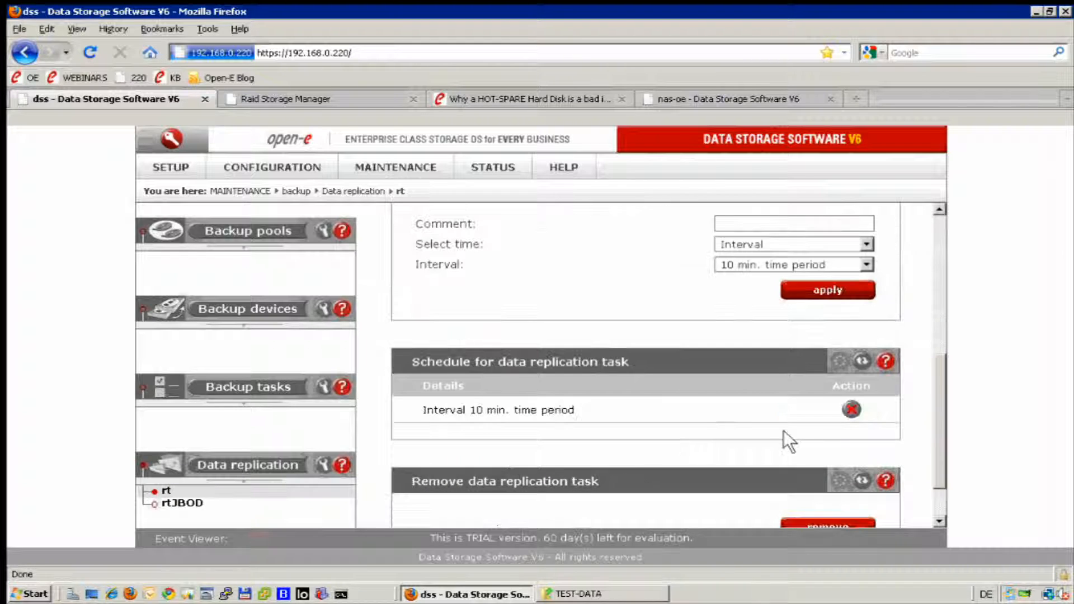